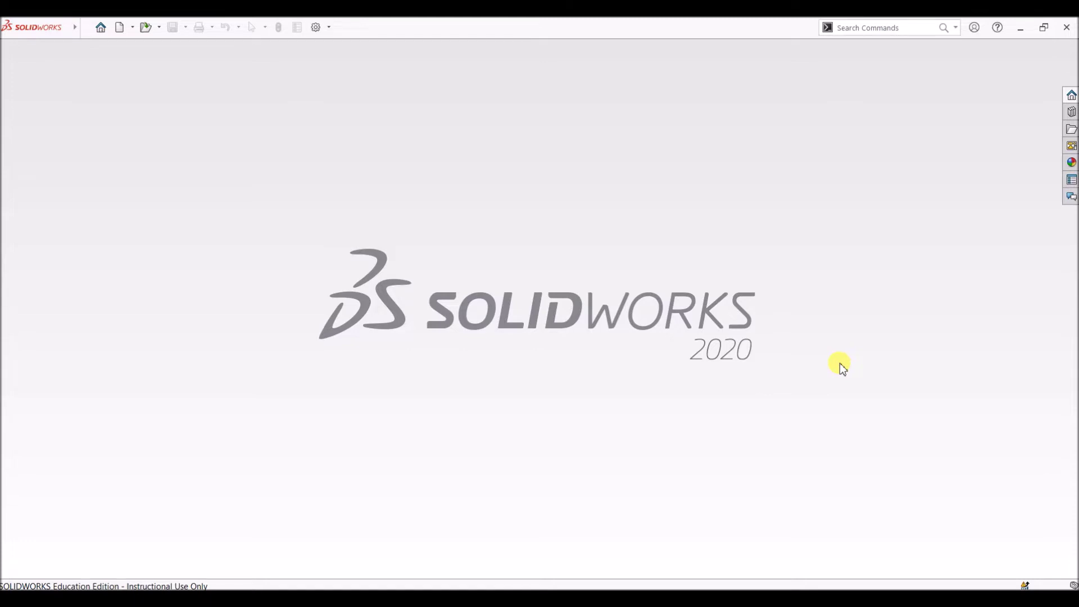
# - Create a new part document
pyautogui.moveTo(42, 25)
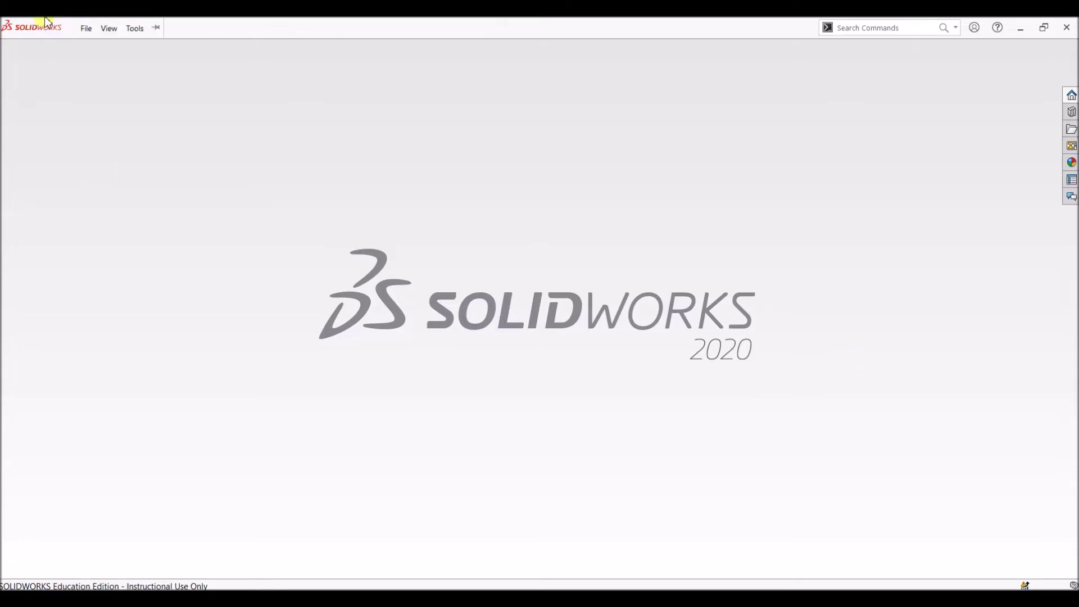
pyautogui.click(86, 28)
pyautogui.click(101, 53)
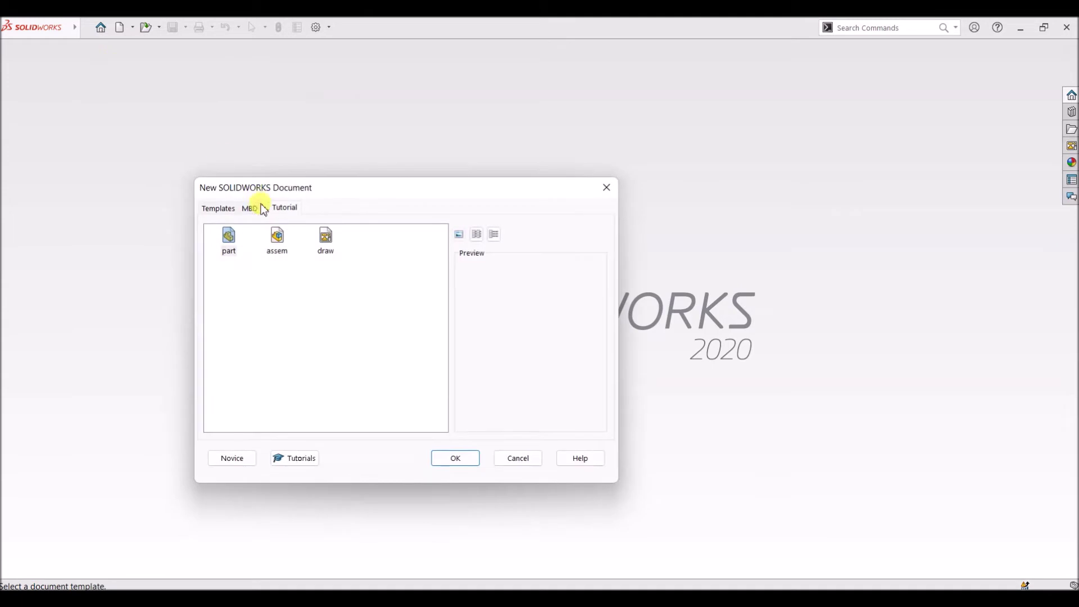
pyautogui.click(456, 458)
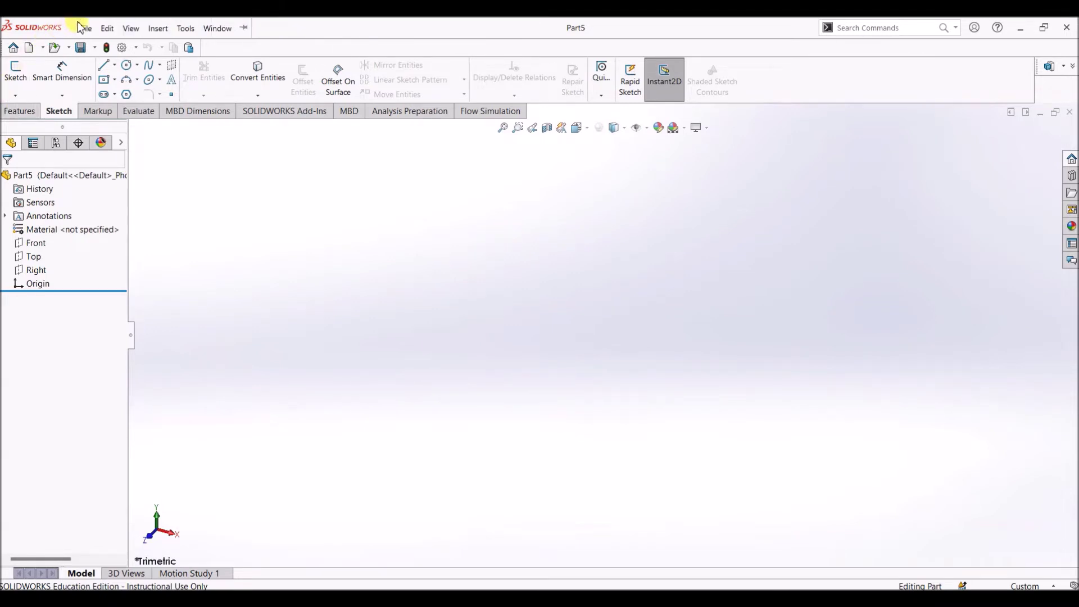
# - Save the new part as "Fidget Spinner" in the Solidworks Tutorials folder
pyautogui.click(86, 28)
pyautogui.click(125, 160)
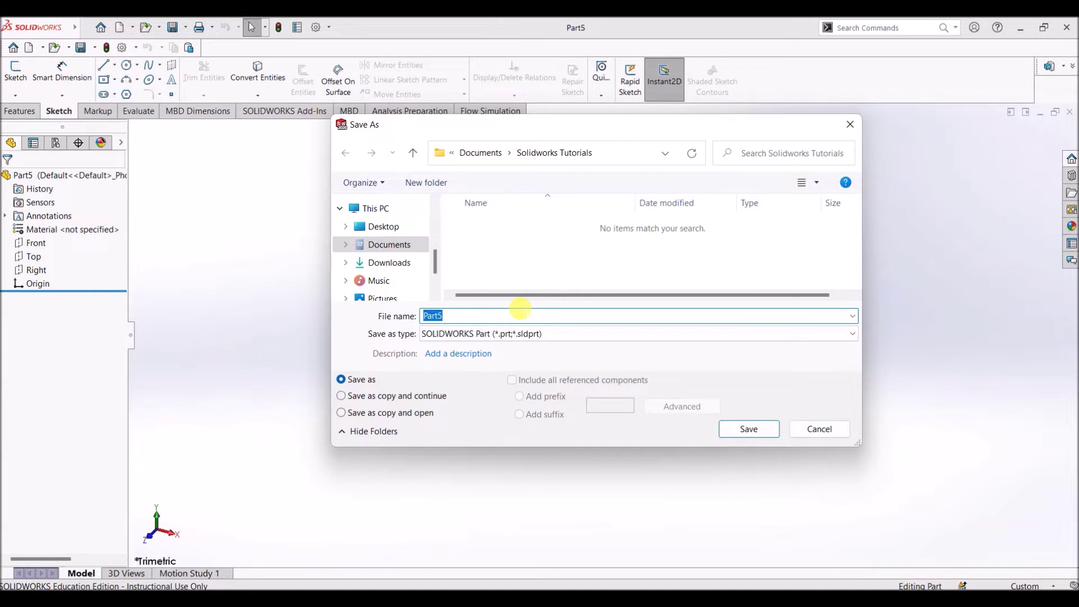
pyautogui.write('Fidget Spinner')
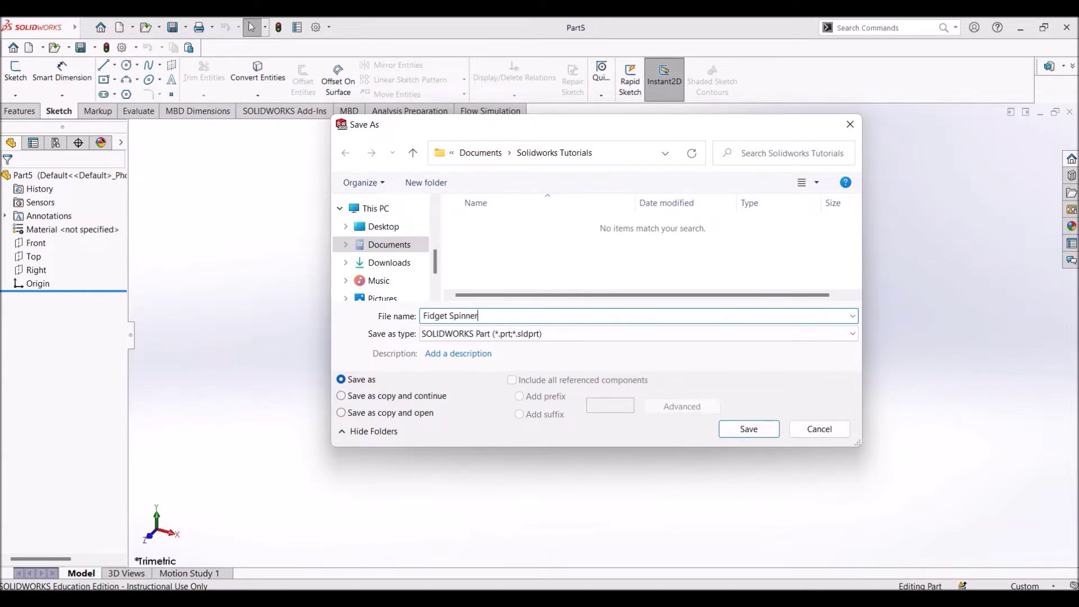
pyautogui.press('Return')
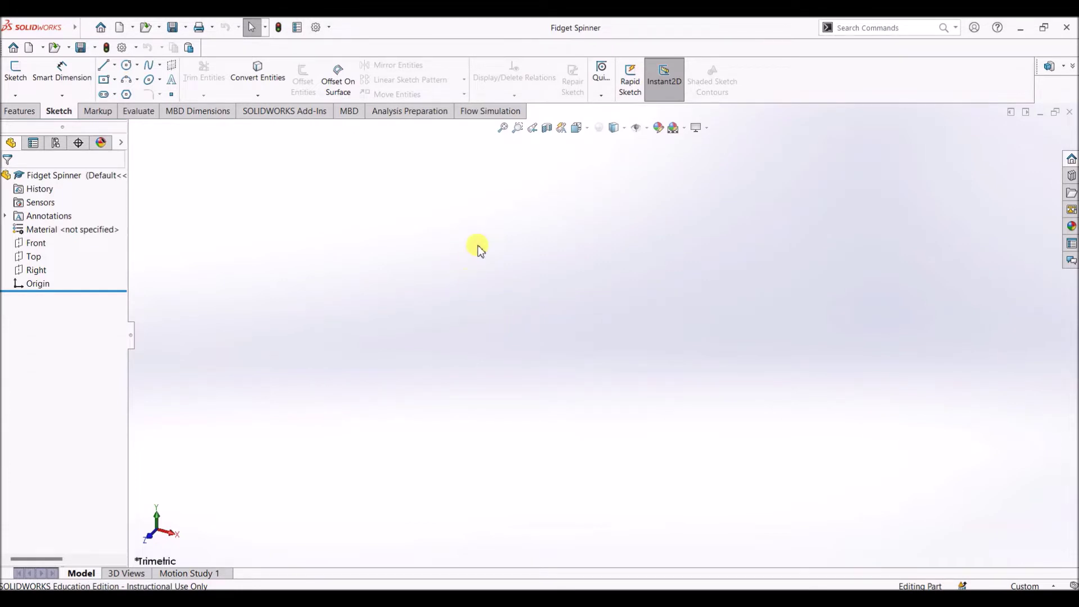
# - Start a sketch on the Top plane, viewed face-on, and draw a circle of about 20.6 mm radius centred on the origin
pyautogui.rightClick(31, 257)
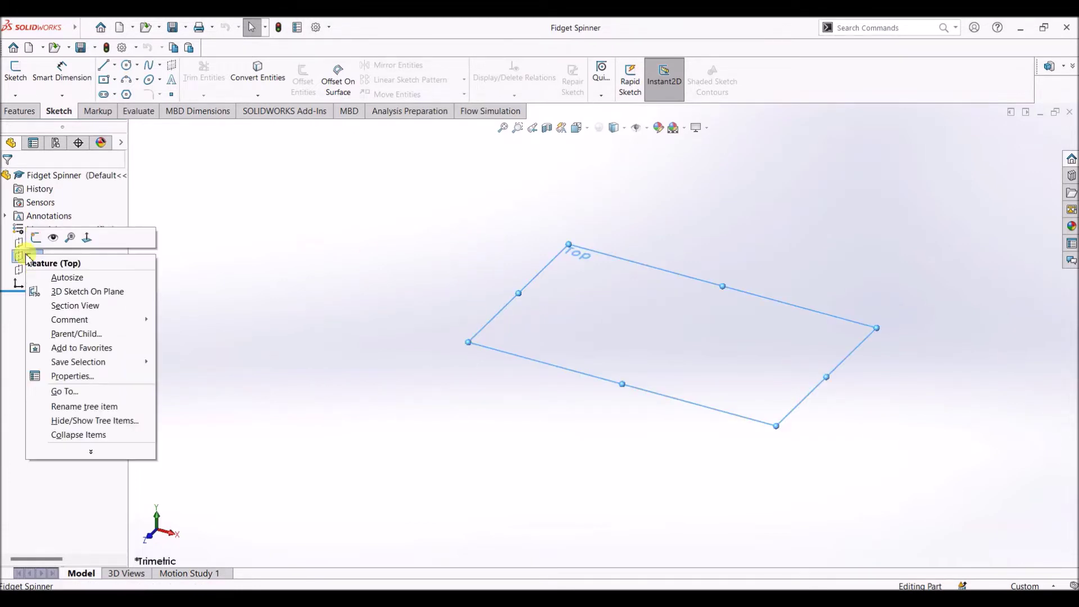
pyautogui.click(86, 239)
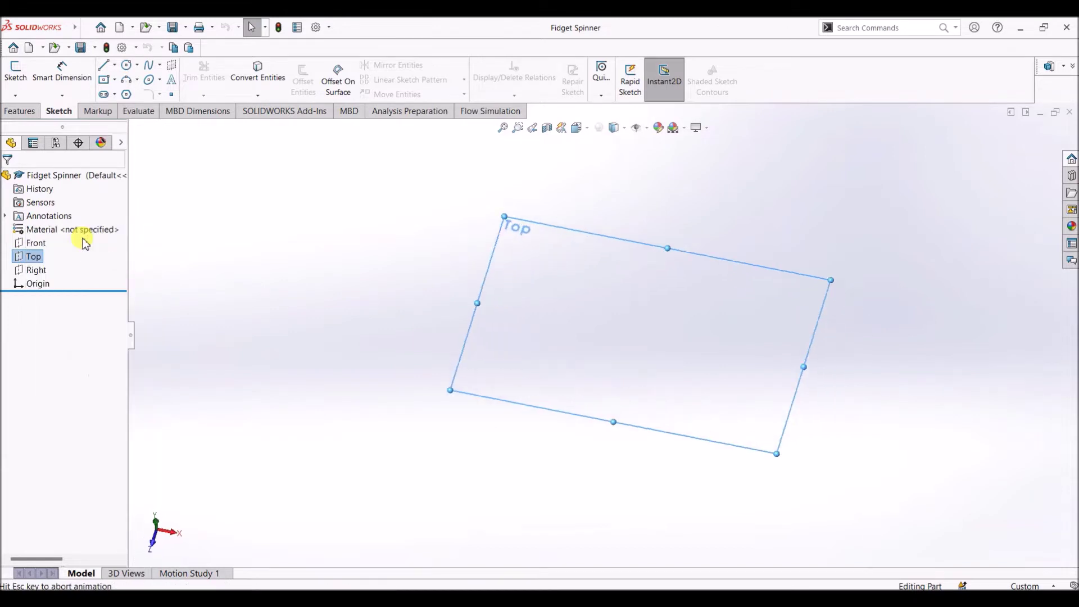
pyautogui.click(14, 76)
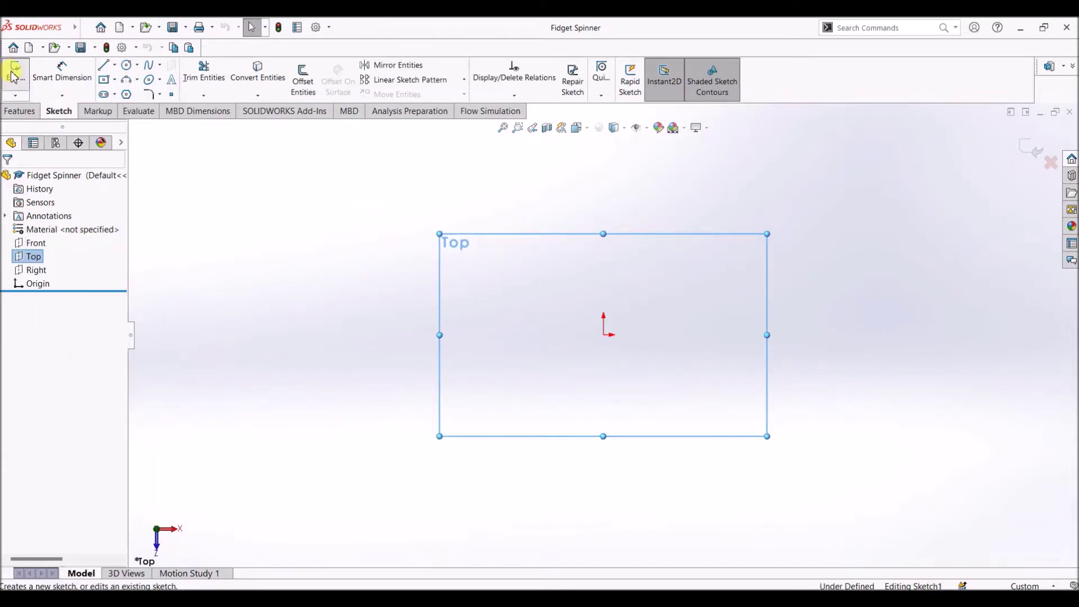
pyautogui.click(128, 73)
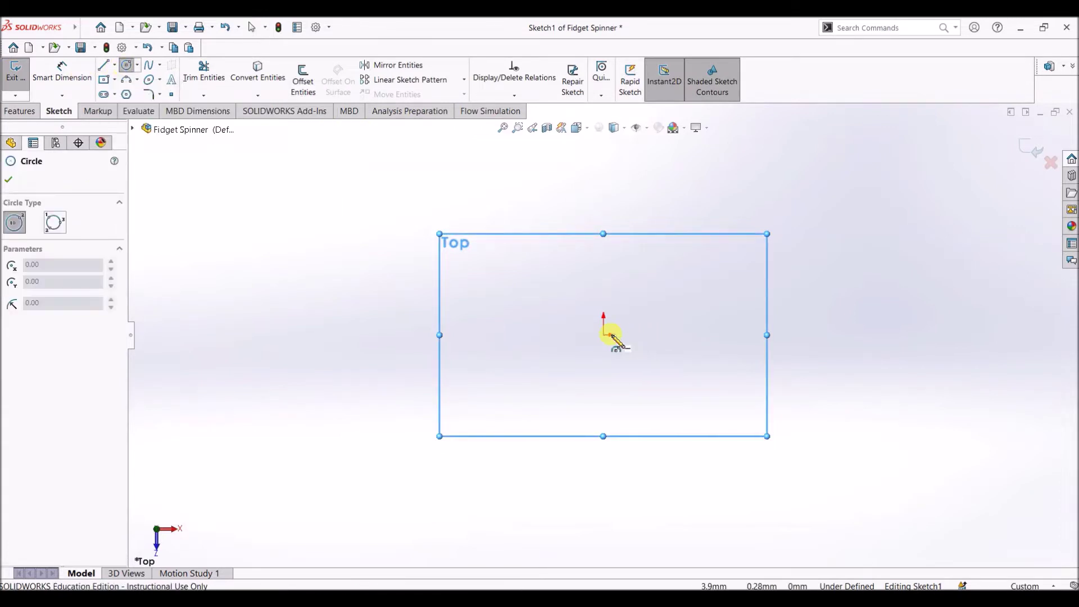
pyautogui.click(604, 335)
pyautogui.click(633, 359)
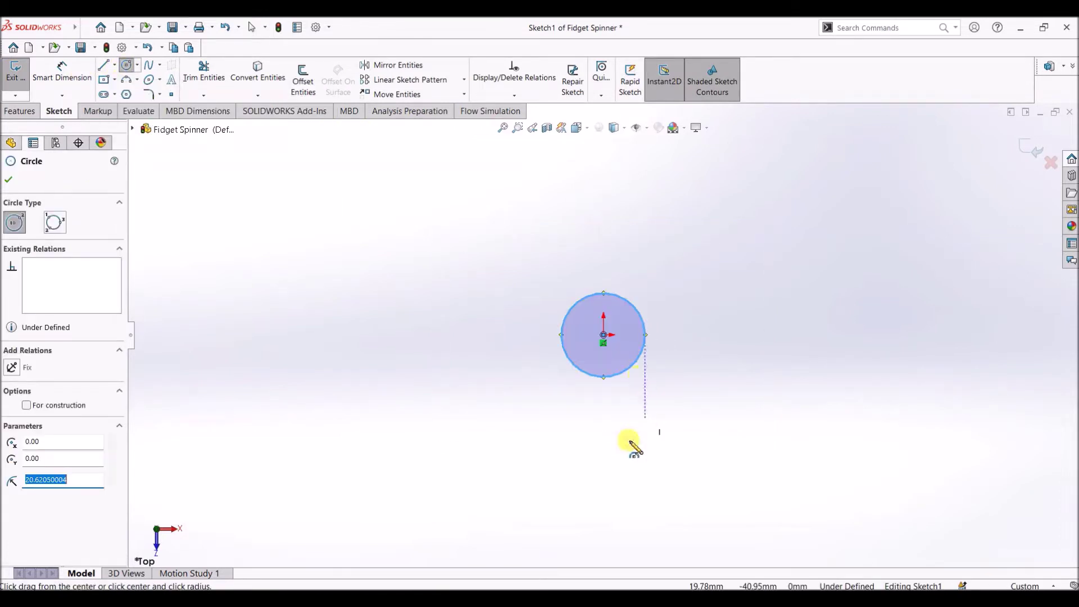
pyautogui.click(8, 183)
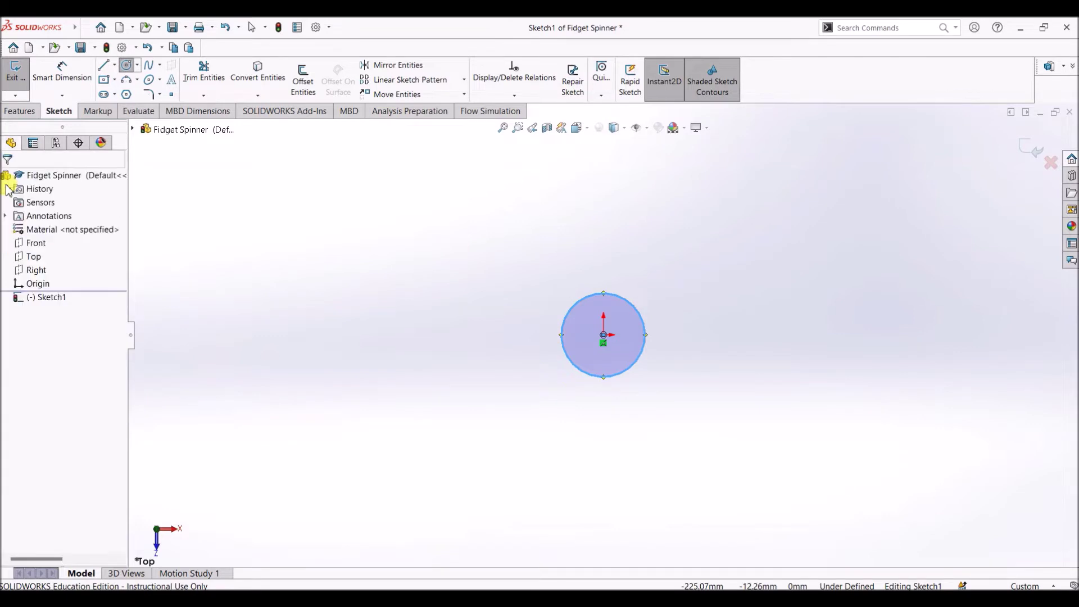
# - Draw a vertical centerline about 71 mm long upward from the origin
pyautogui.click(115, 66)
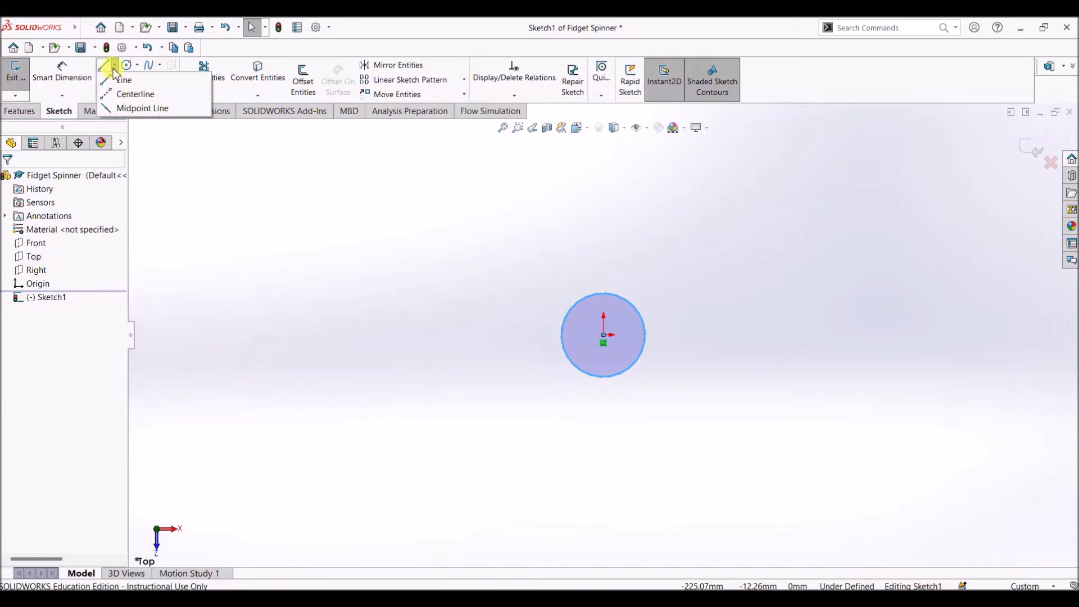
pyautogui.click(126, 96)
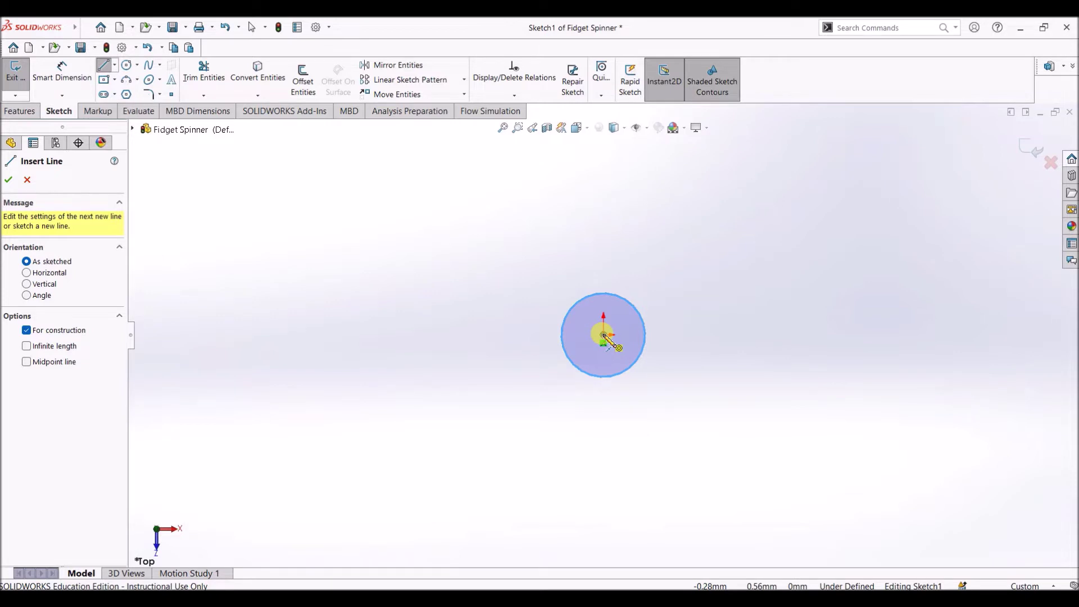
pyautogui.click(604, 336)
pyautogui.click(605, 193)
pyautogui.click(27, 179)
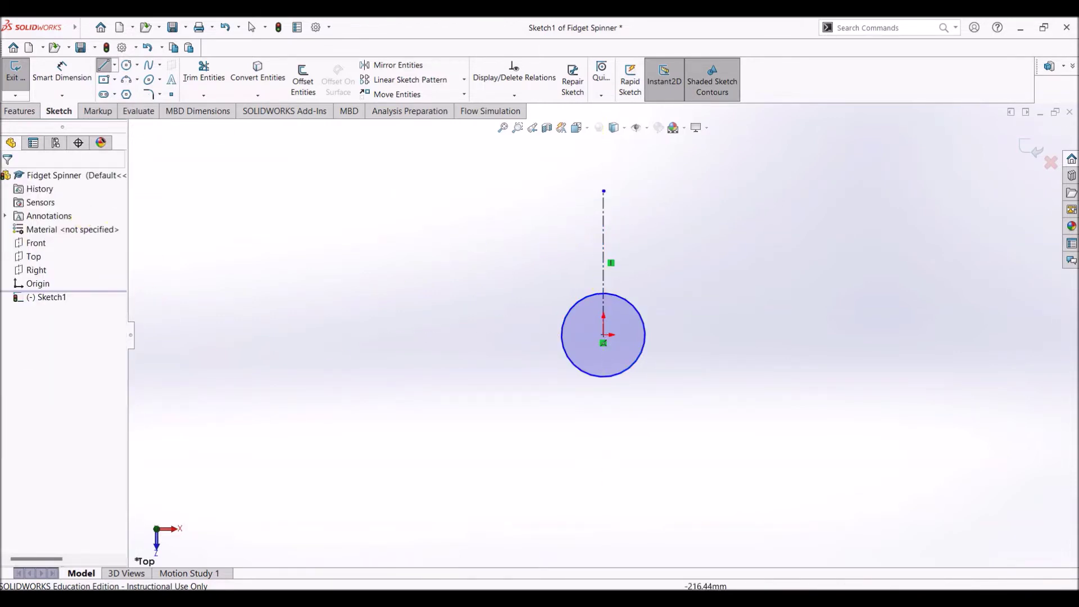
# - Draw a second circle of about 20.4 mm radius centred on the upper end of the centerline
pyautogui.click(128, 64)
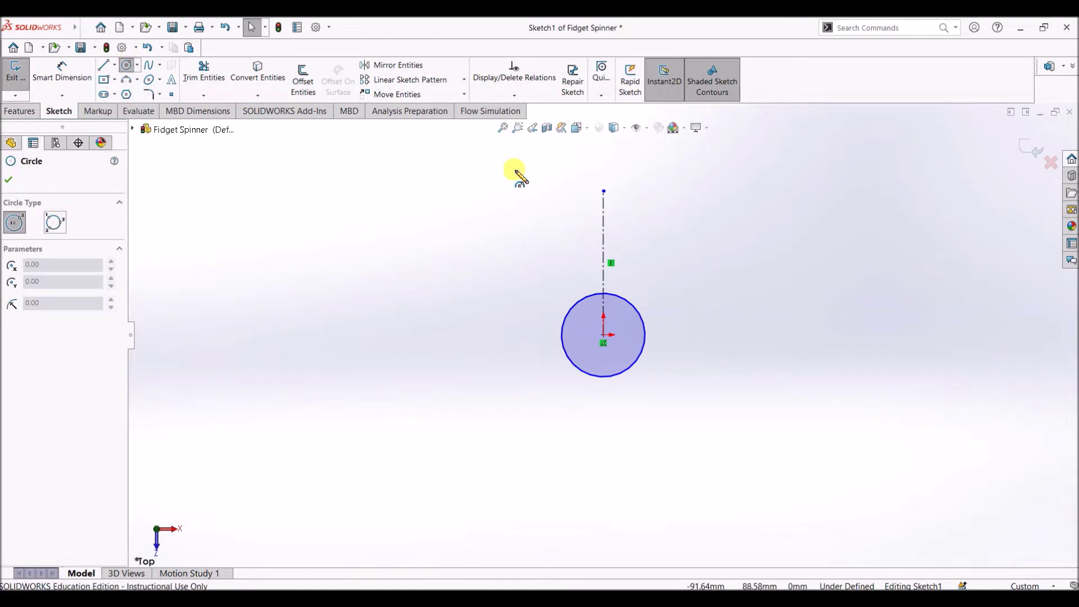
pyautogui.click(605, 191)
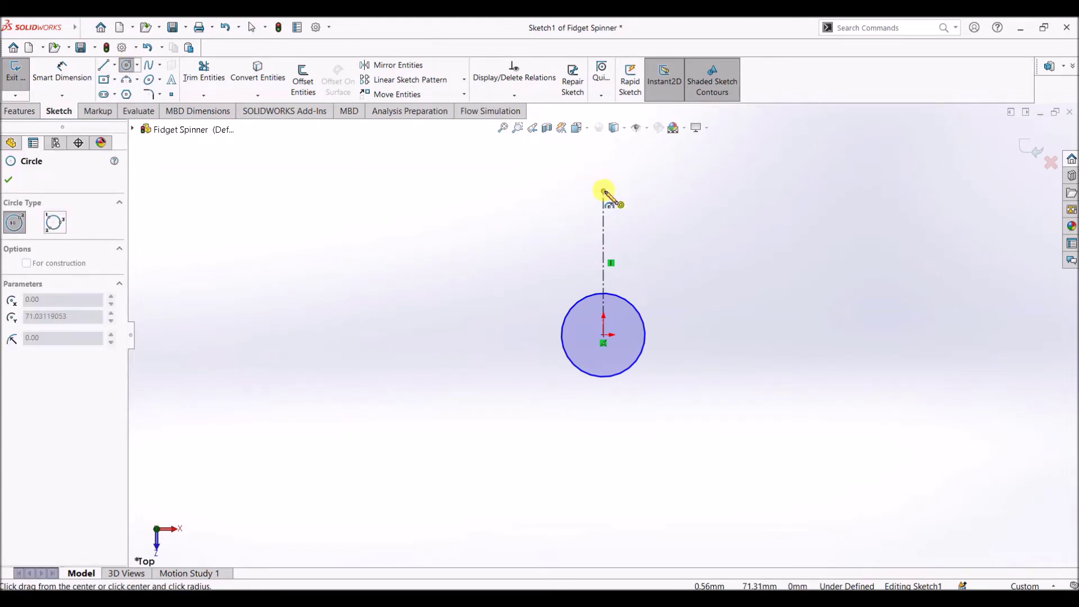
pyautogui.click(615, 231)
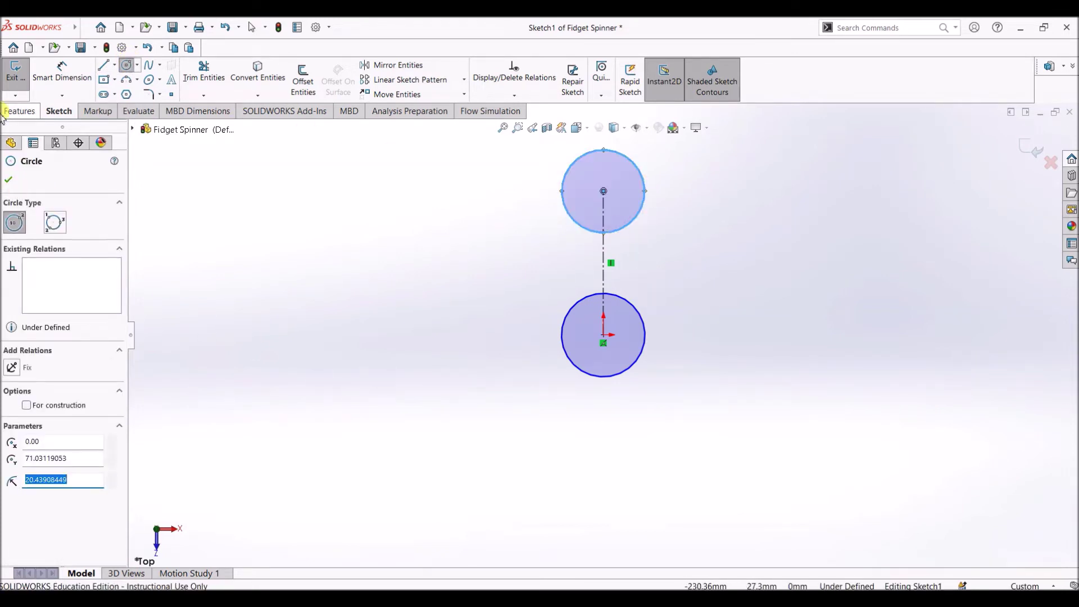
pyautogui.click(11, 180)
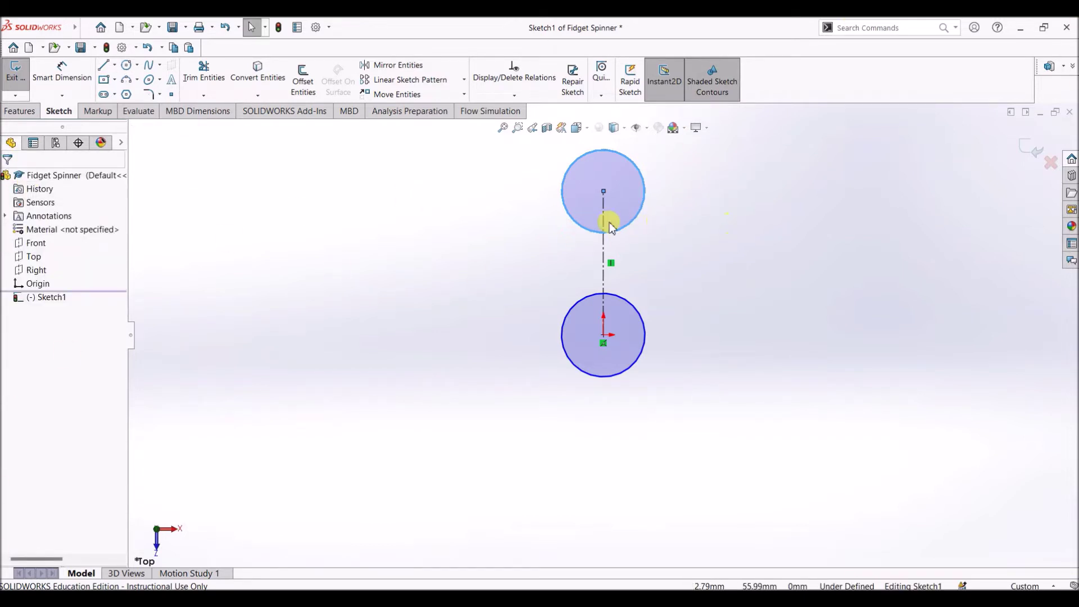
# - Add an Equal relation between the upper circle and the circle at the origin
pyautogui.keyDown('ctrl'); pyautogui.click(636, 312); pyautogui.keyUp('ctrl')
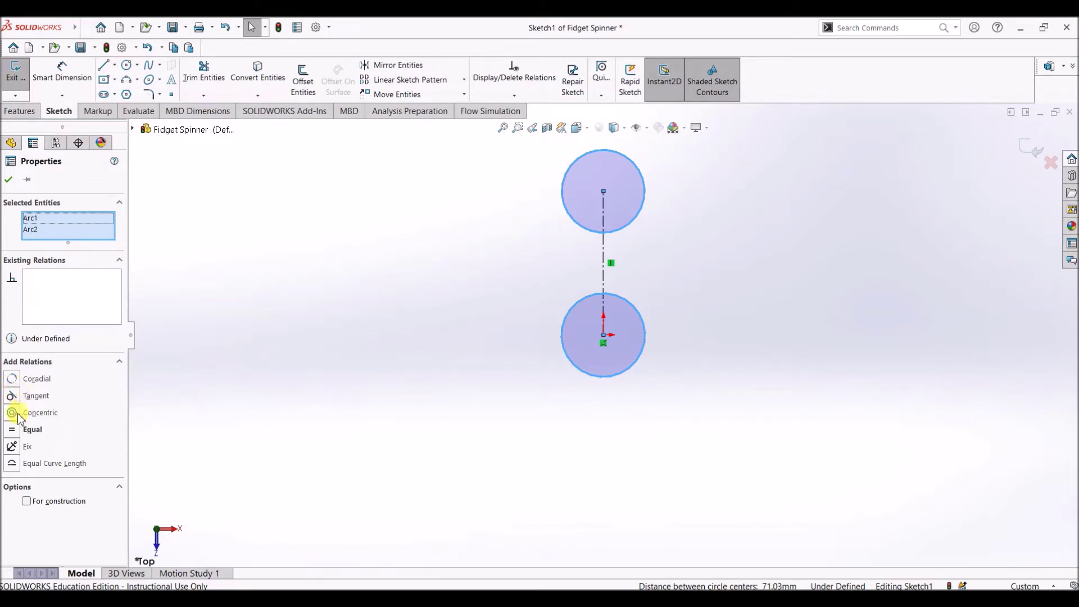
pyautogui.click(12, 430)
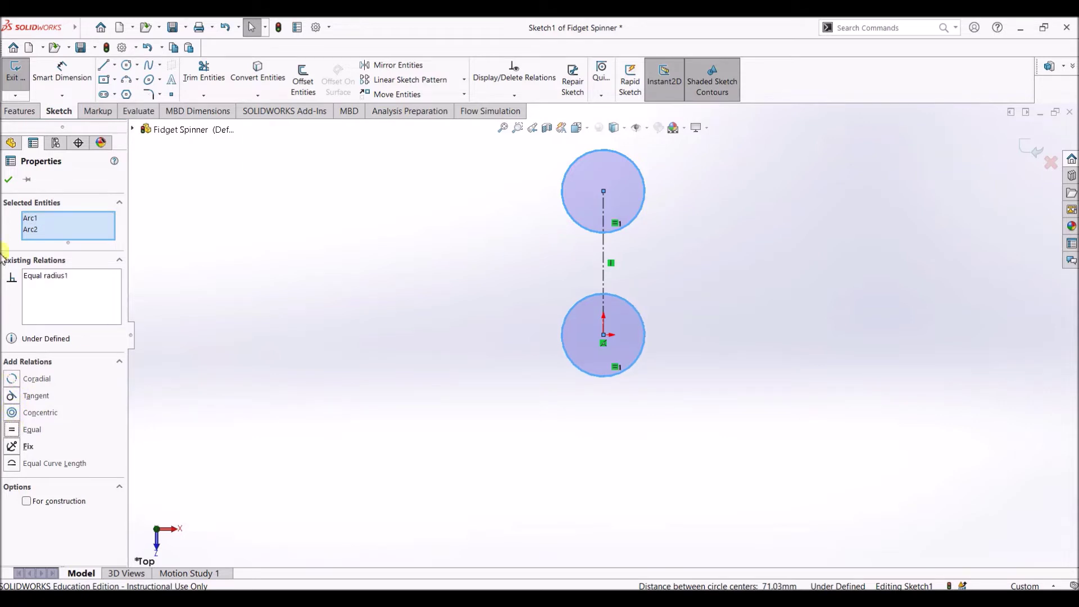
pyautogui.click(10, 181)
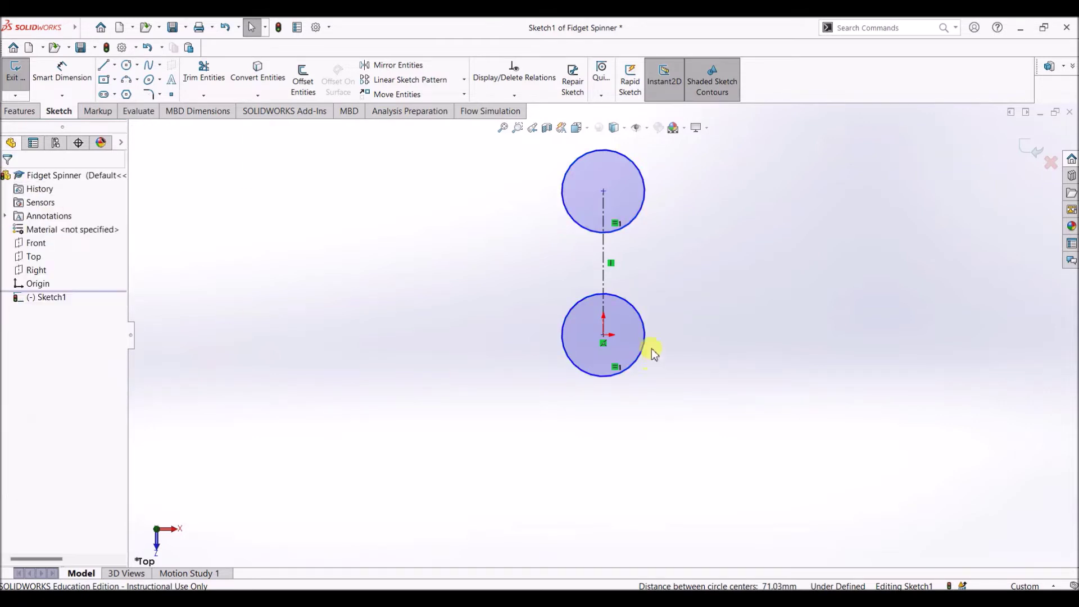
# - Dimension the upper circle's diameter as 38 mm
pyautogui.click(61, 73)
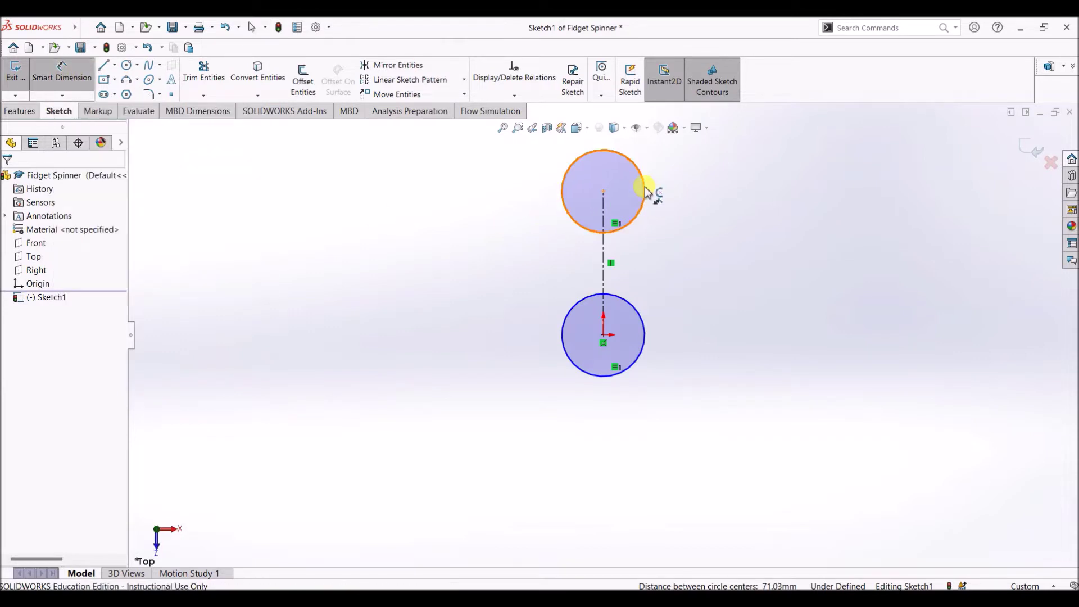
pyautogui.click(646, 191)
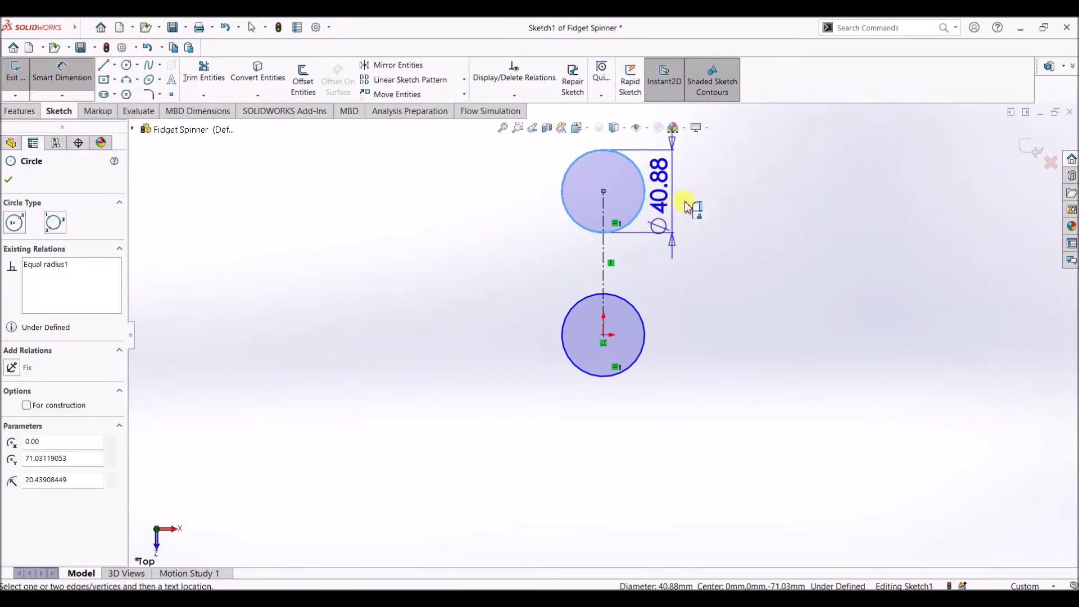
pyautogui.click(698, 215)
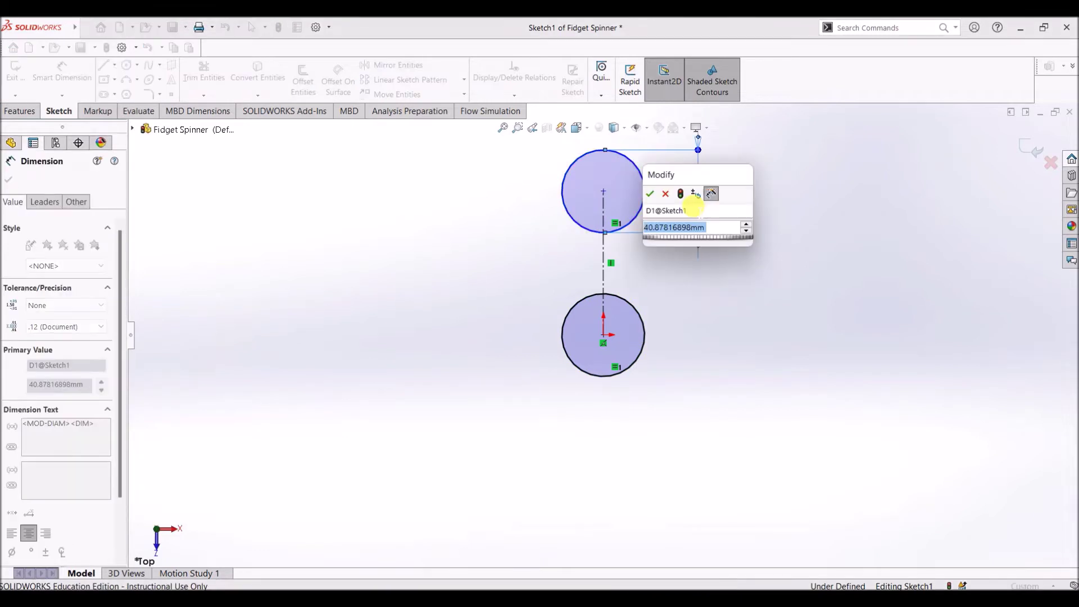
pyautogui.write('38')
pyautogui.press('Return')
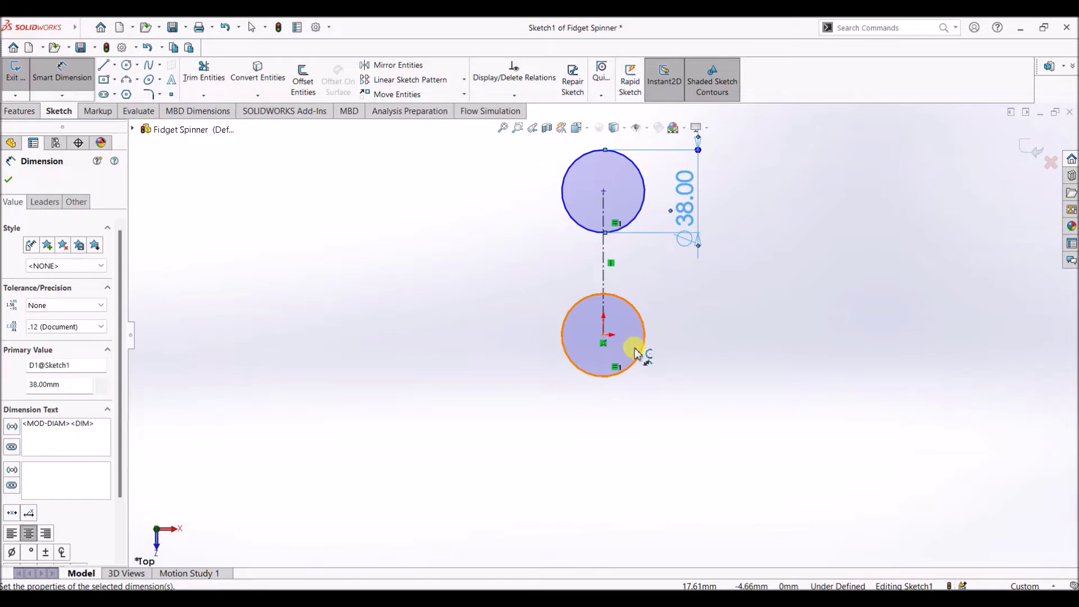
pyautogui.click(9, 185)
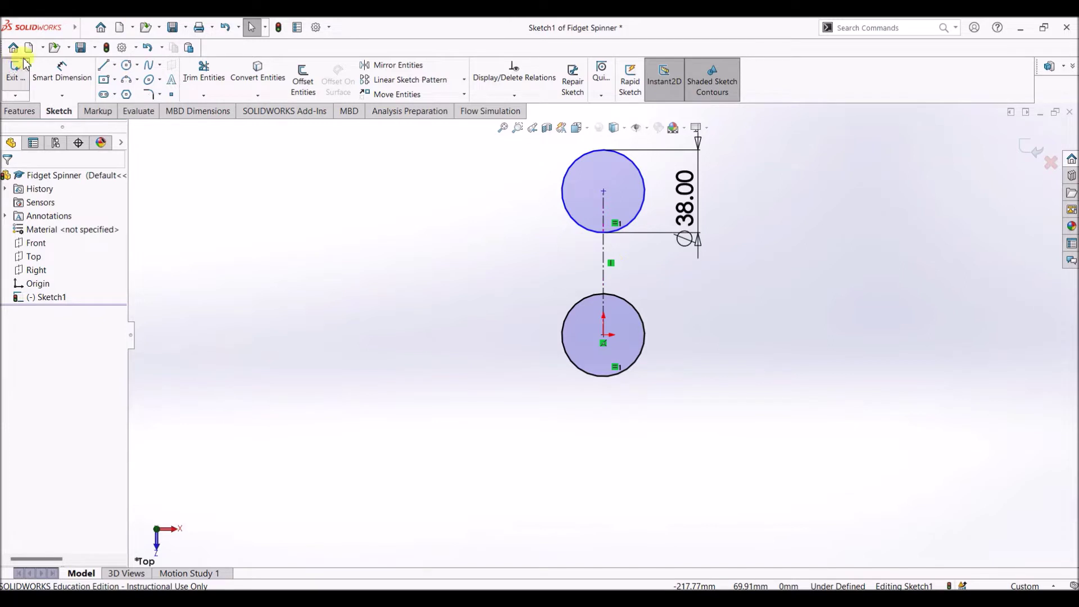
# - Dimension the vertical centerline between the circle centres with a length of 50 mm
pyautogui.click(63, 72)
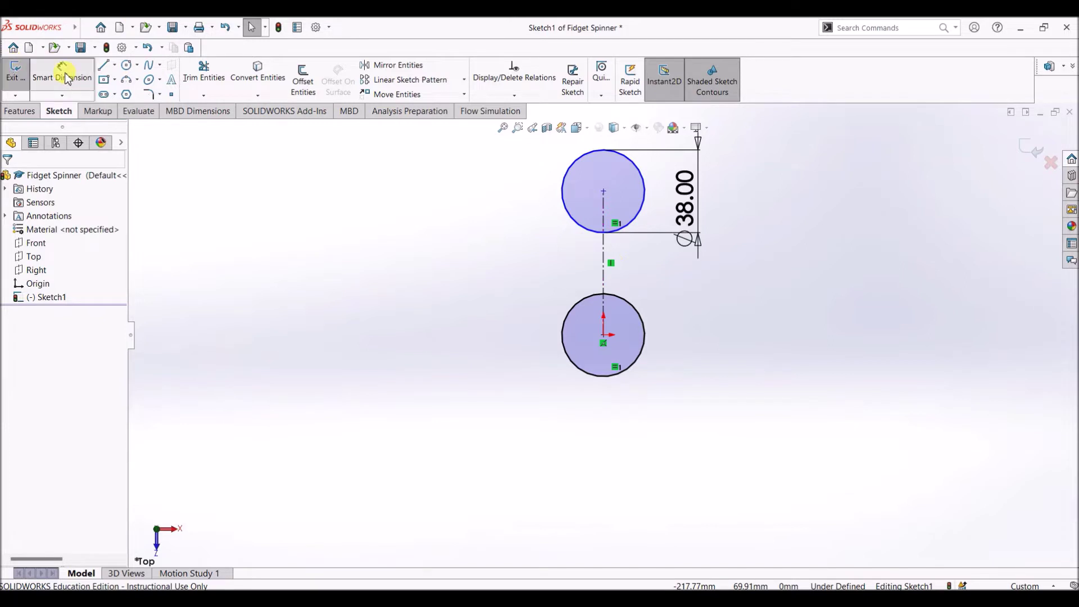
pyautogui.click(604, 284)
pyautogui.click(717, 296)
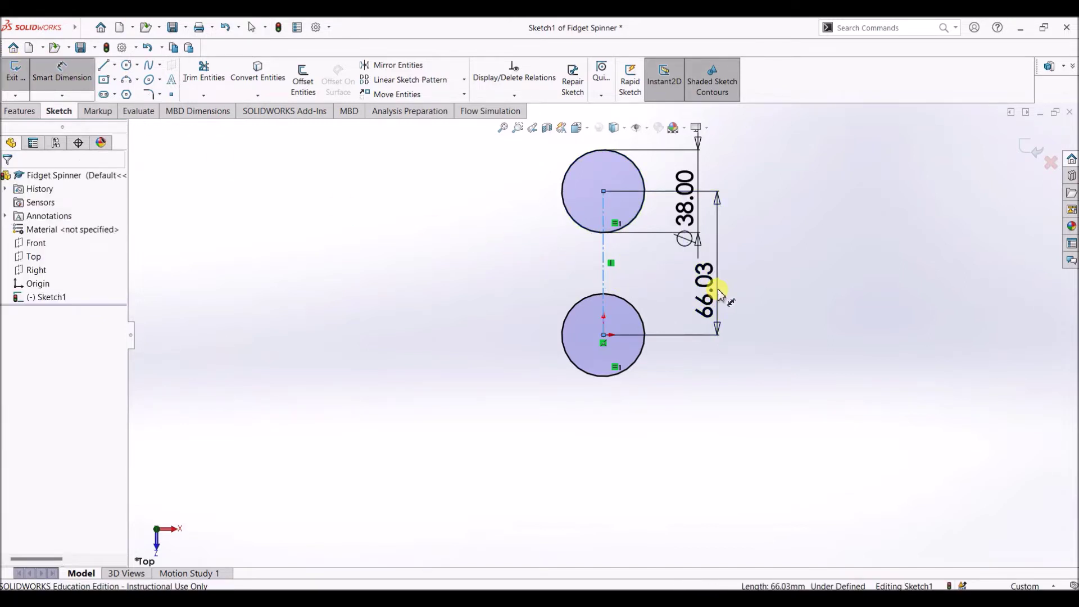
pyautogui.write('50')
pyautogui.press('Return')
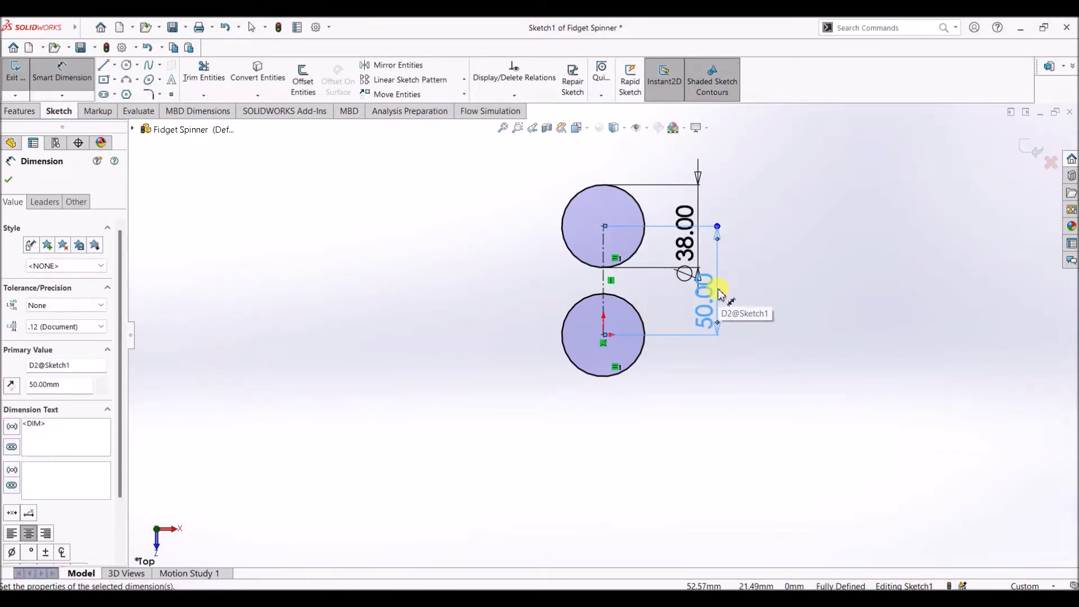
pyautogui.click(9, 181)
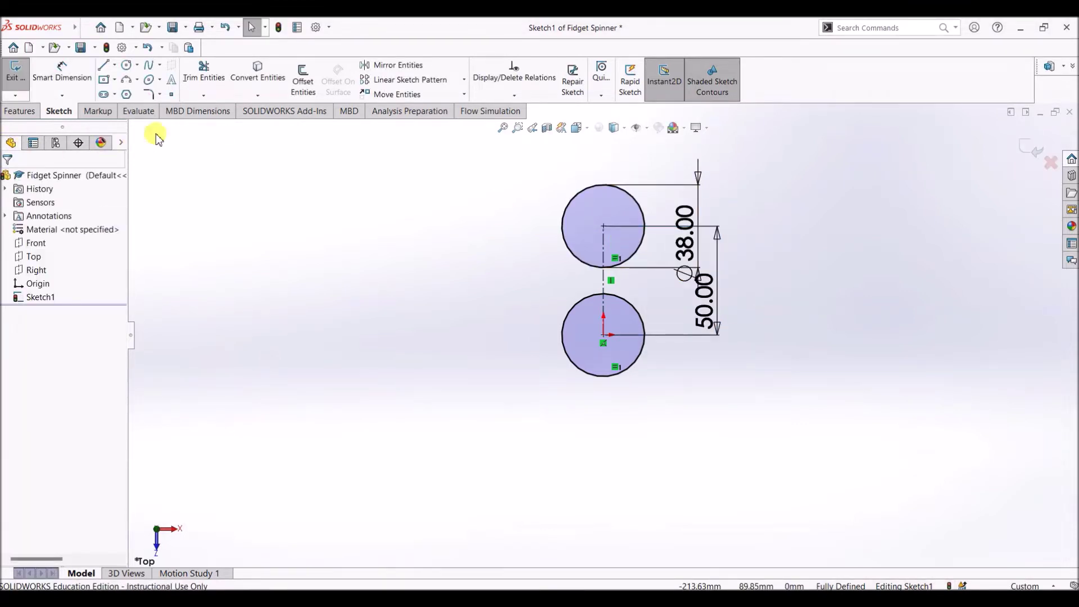
# - Offset the upper circle and the circle at the origin inward by 5 mm, using the reversed direction
pyautogui.click(302, 88)
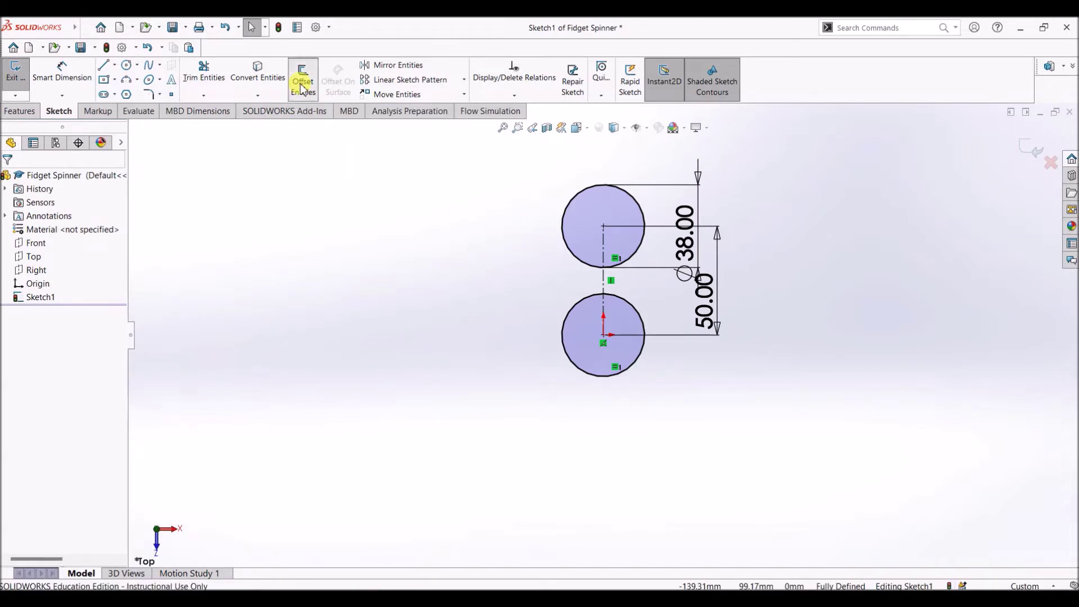
pyautogui.click(563, 230)
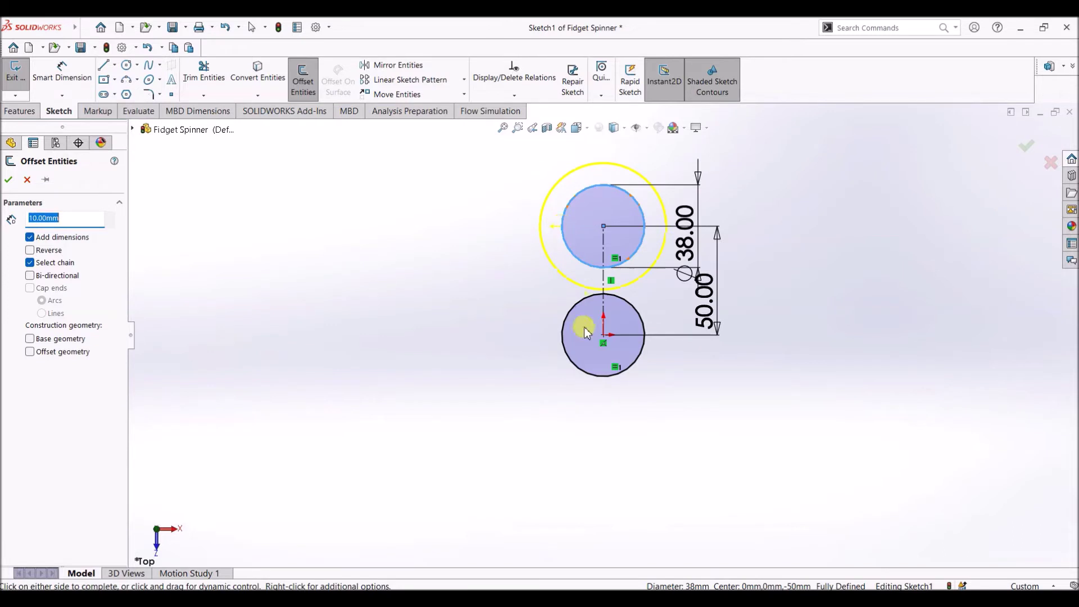
pyautogui.click(564, 339)
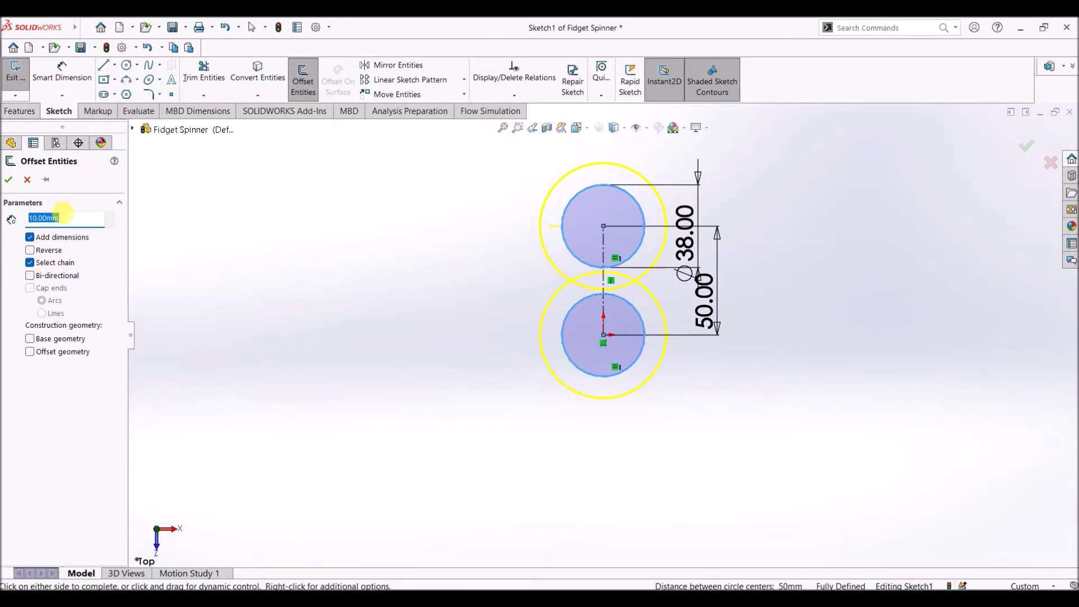
pyautogui.write('5')
pyautogui.press('Return')
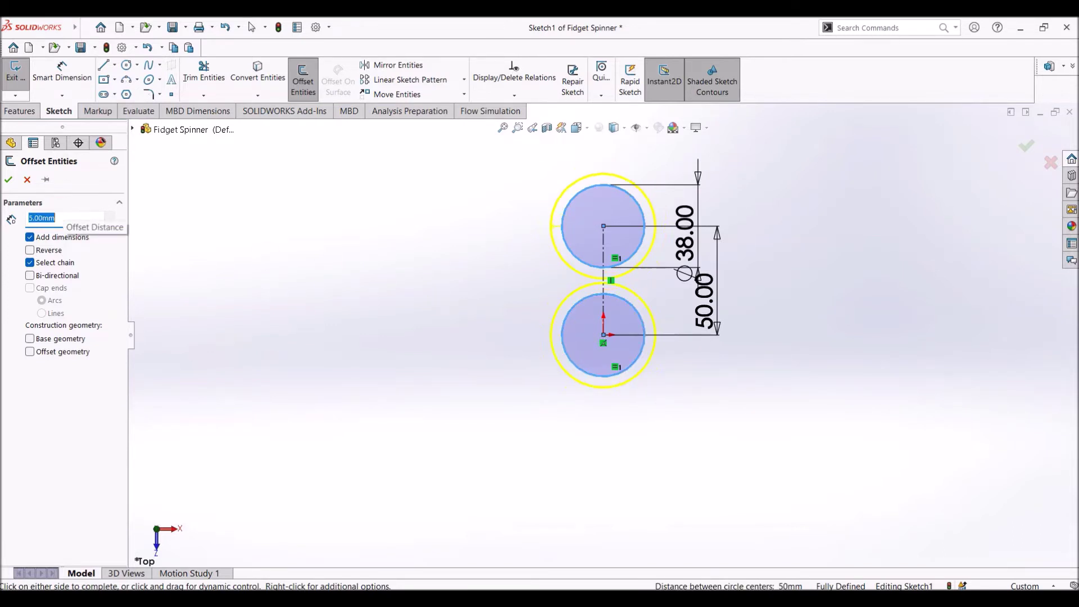
pyautogui.click(30, 251)
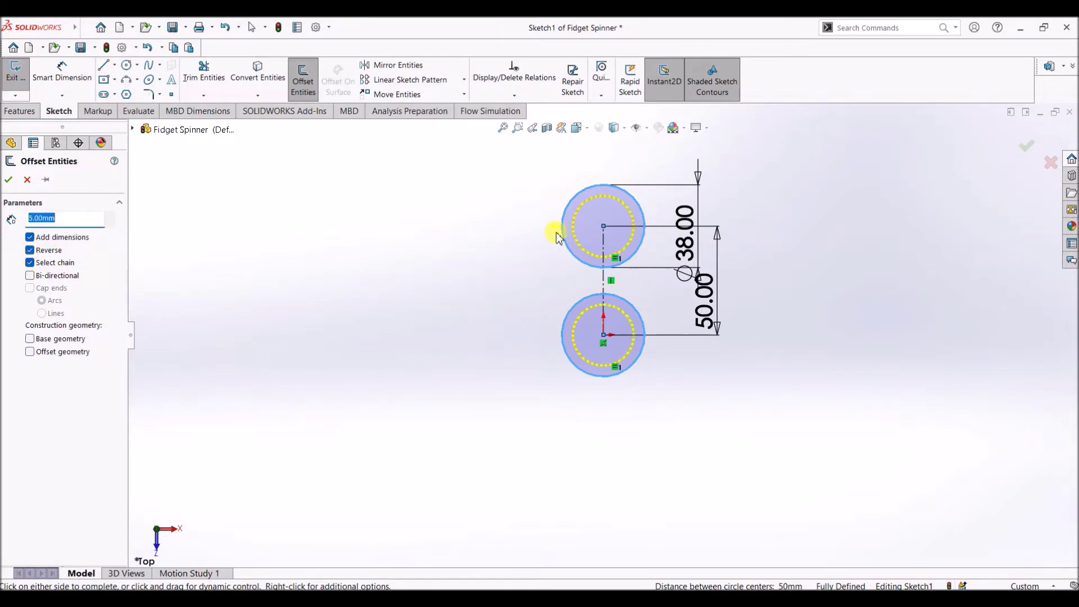
pyautogui.click(11, 179)
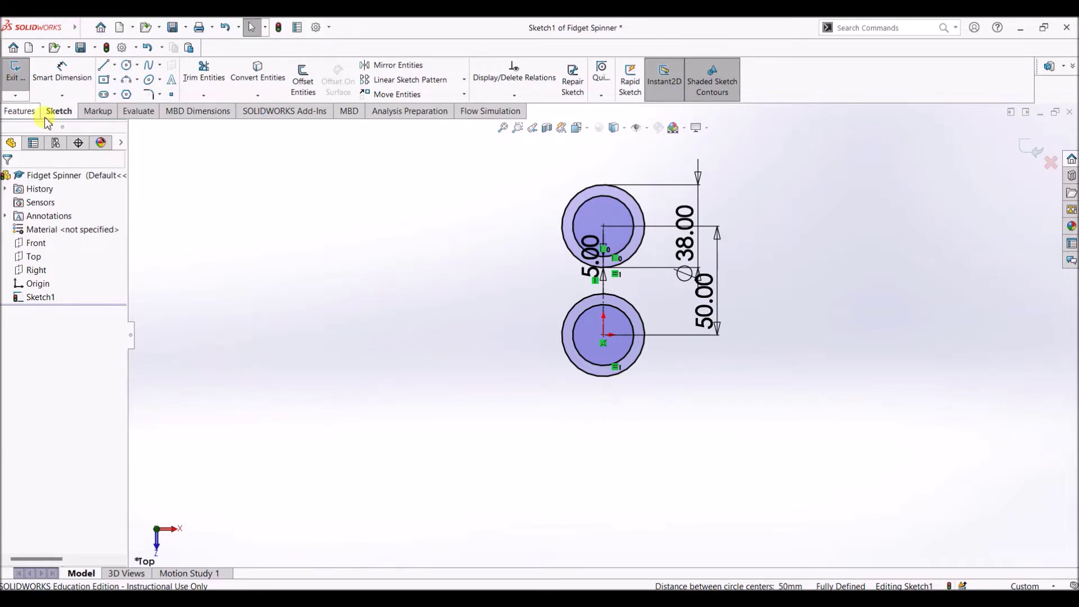
# - Create a circular sketch pattern of the upper circle and its offset with 3 equally spaced instances over 360° about the origin
pyautogui.click(464, 82)
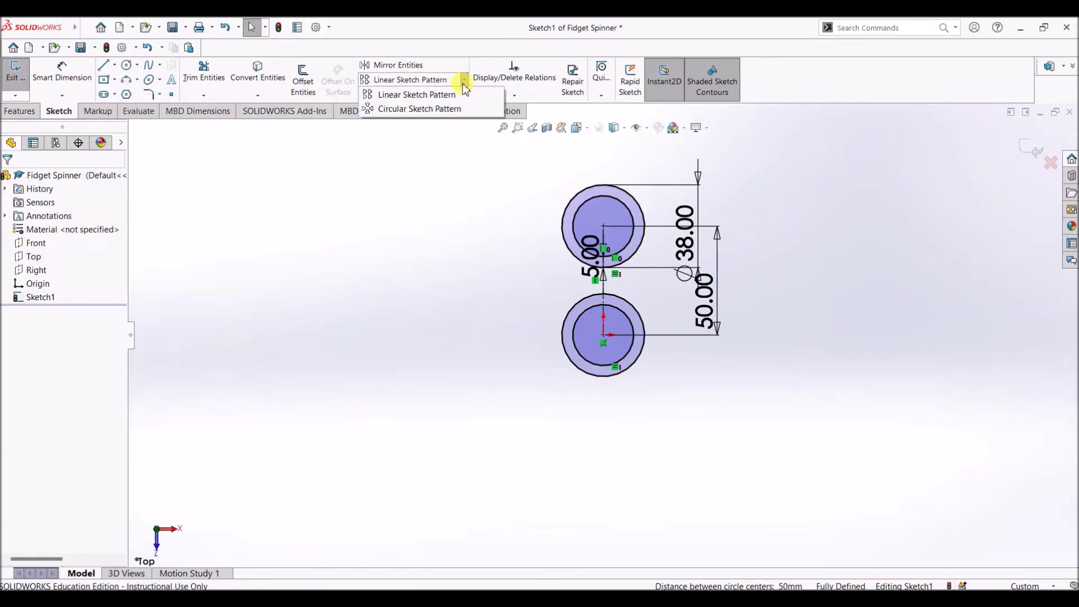
pyautogui.click(426, 111)
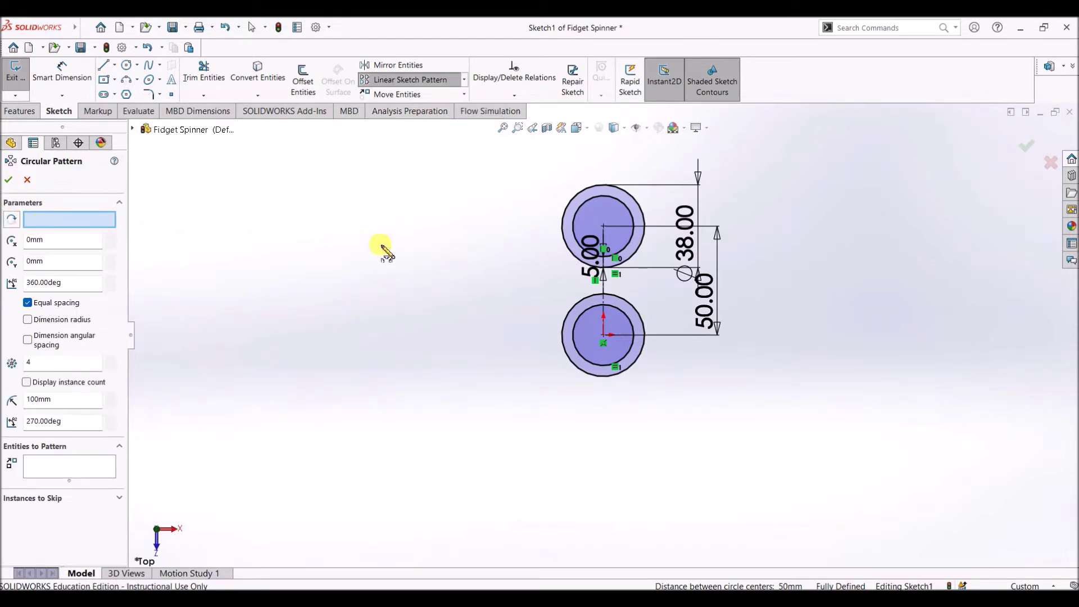
pyautogui.click(562, 225)
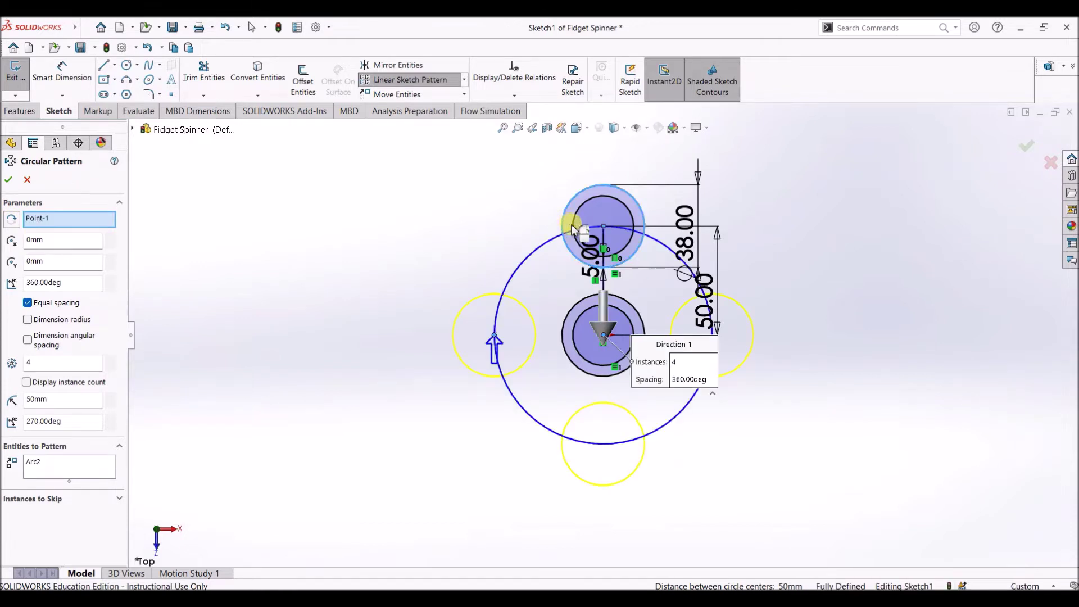
pyautogui.click(575, 226)
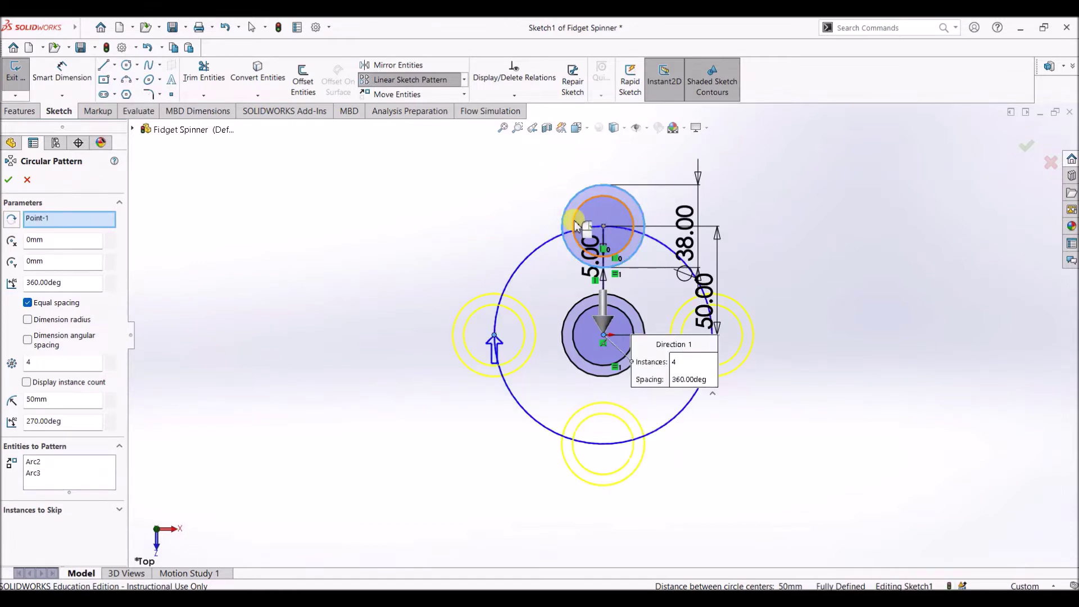
pyautogui.click(34, 362)
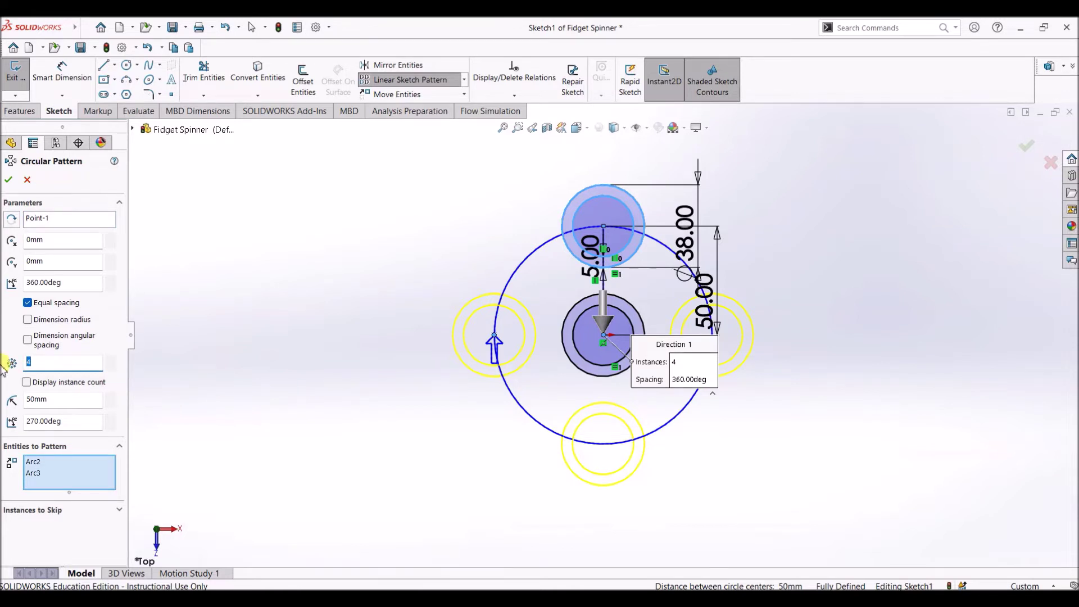
pyautogui.write('3')
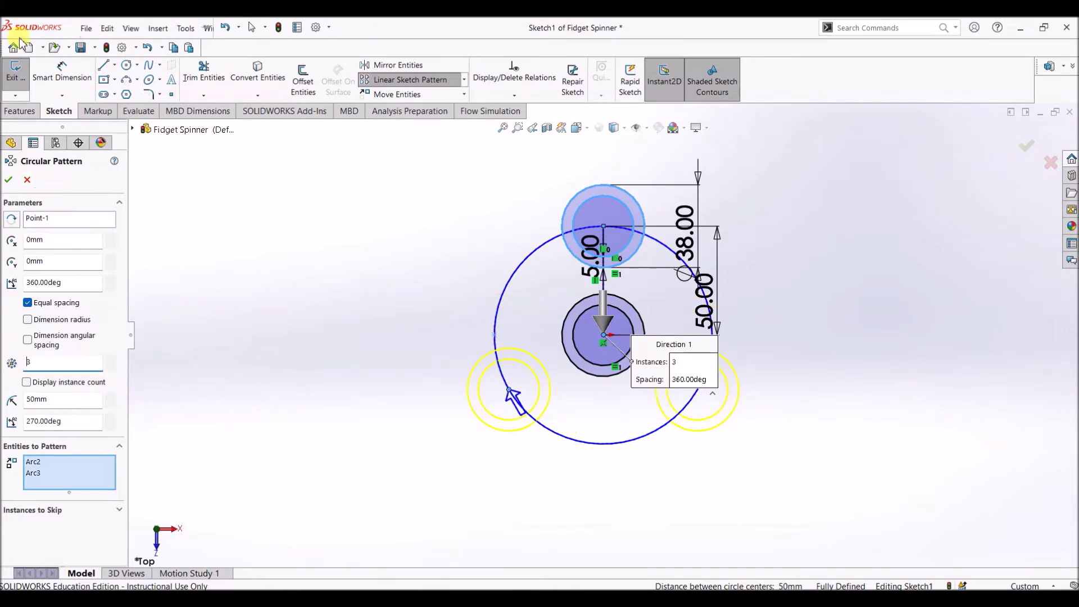
pyautogui.click(9, 181)
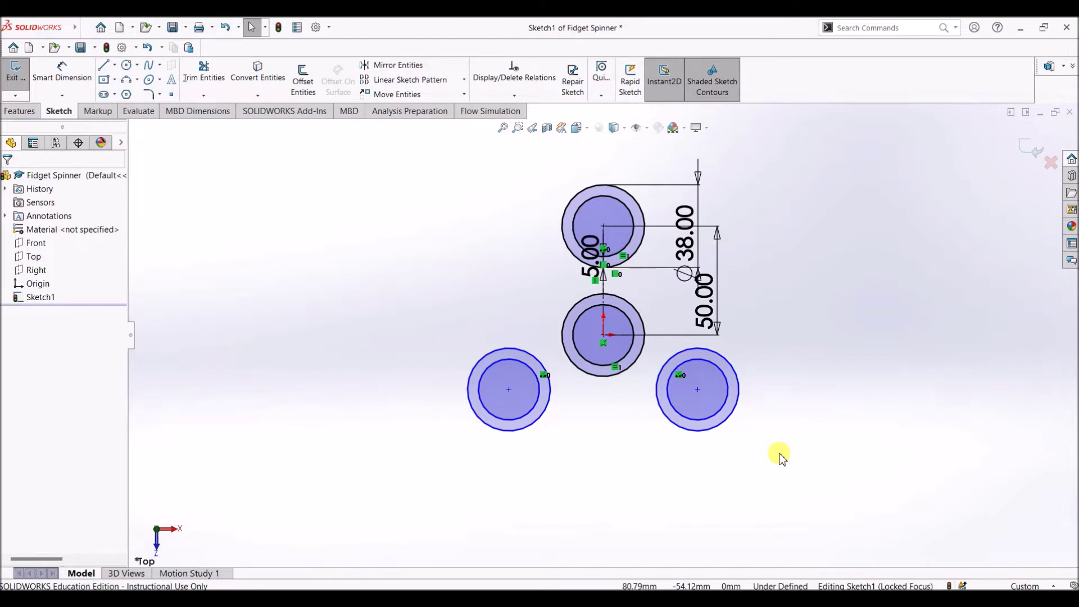
# - Fully define all entities in the sketch with automatically added relations and dimensions
pyautogui.click(515, 97)
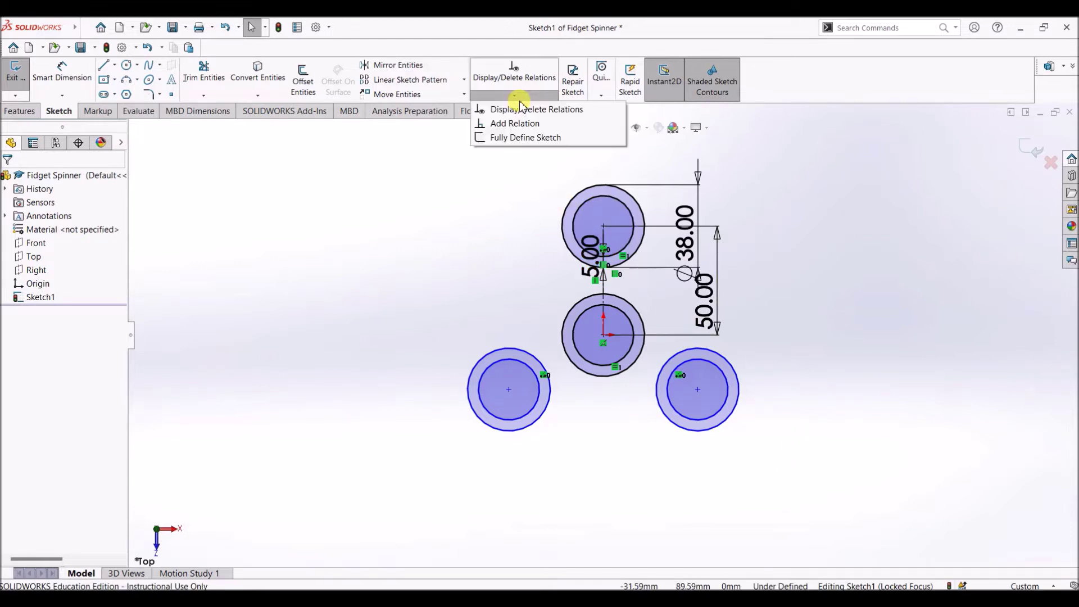
pyautogui.click(526, 140)
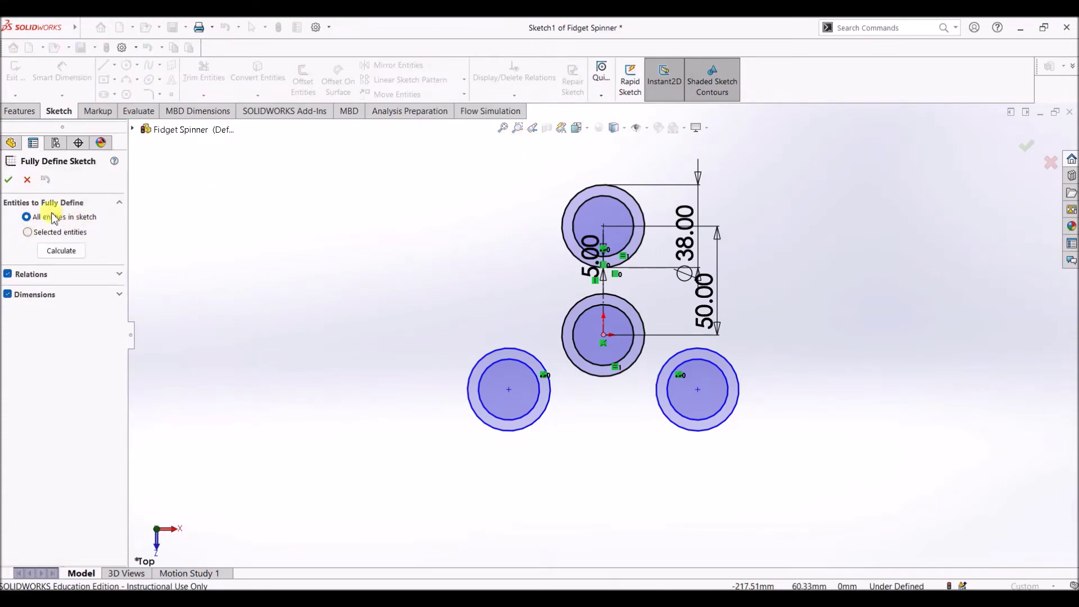
pyautogui.click(9, 180)
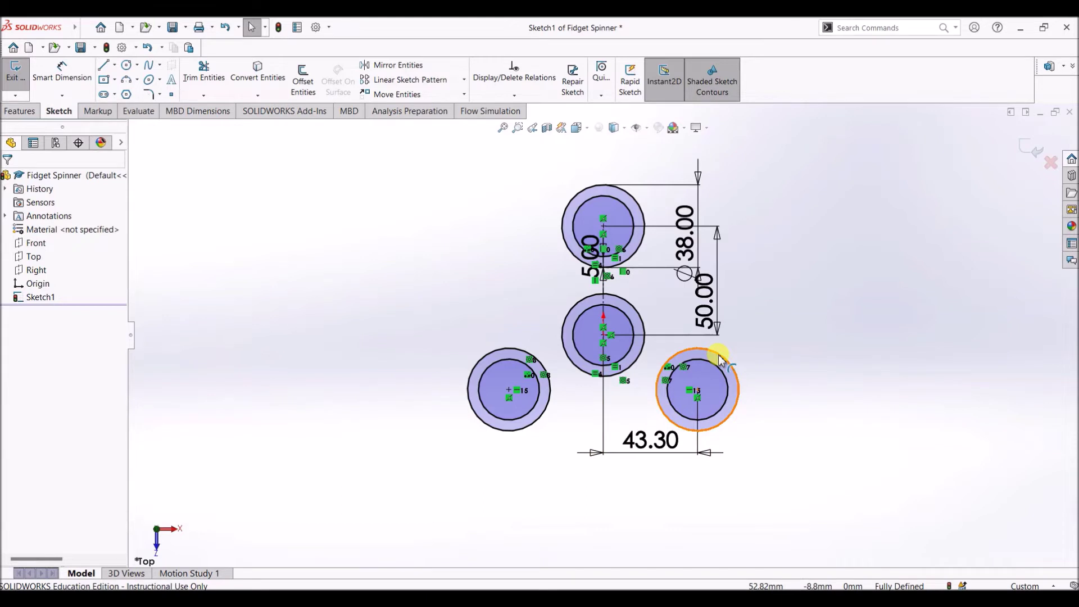
# - Draw an inward-curving three-point arc of about 71 mm radius from the upper outer circle to the lower-left outer circle
pyautogui.click(128, 83)
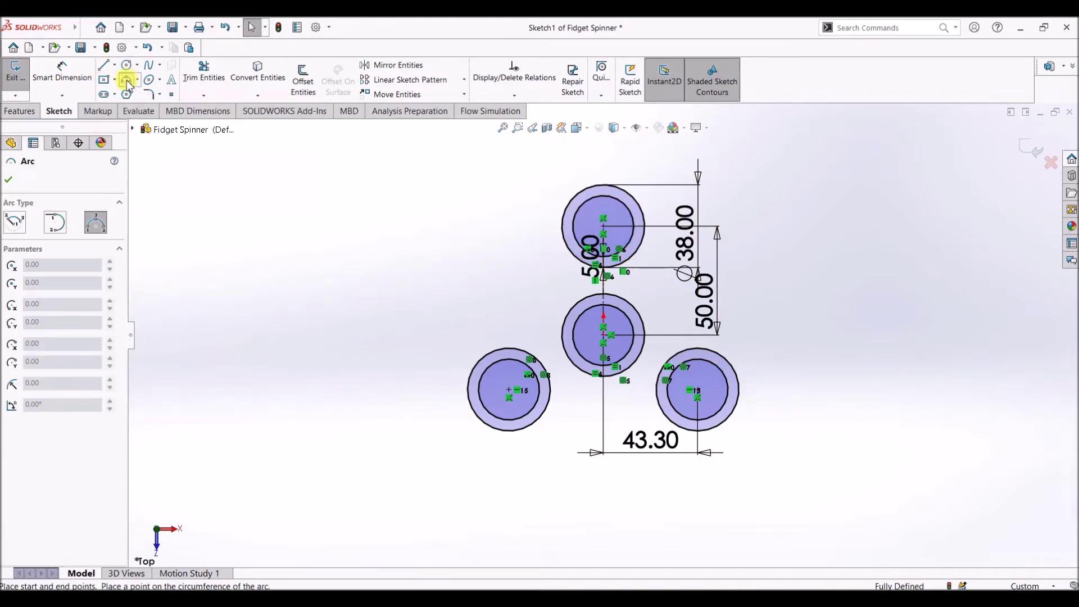
pyautogui.click(562, 227)
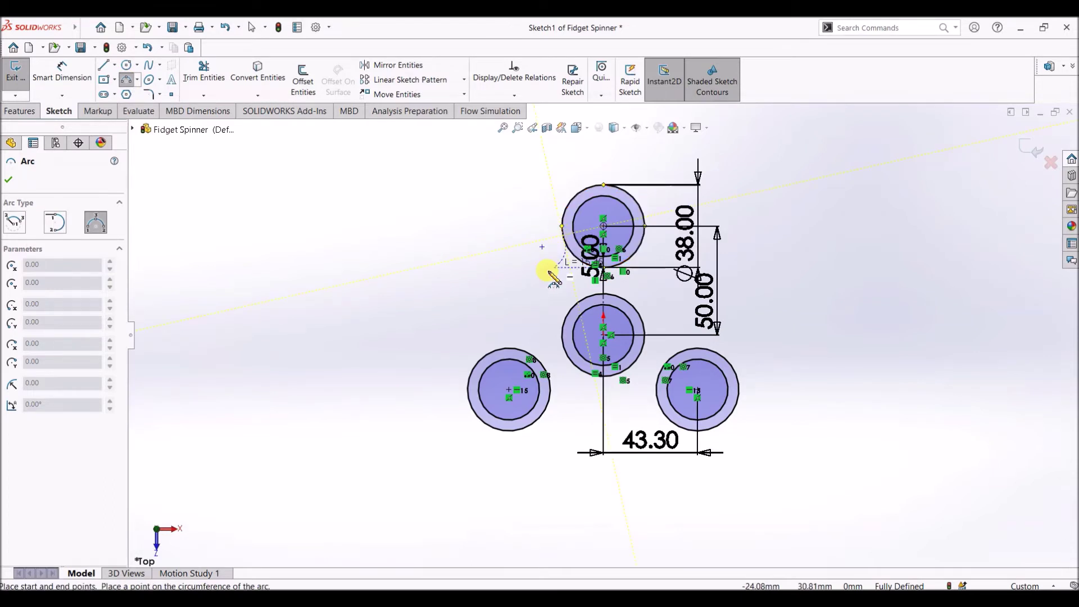
pyautogui.click(492, 353)
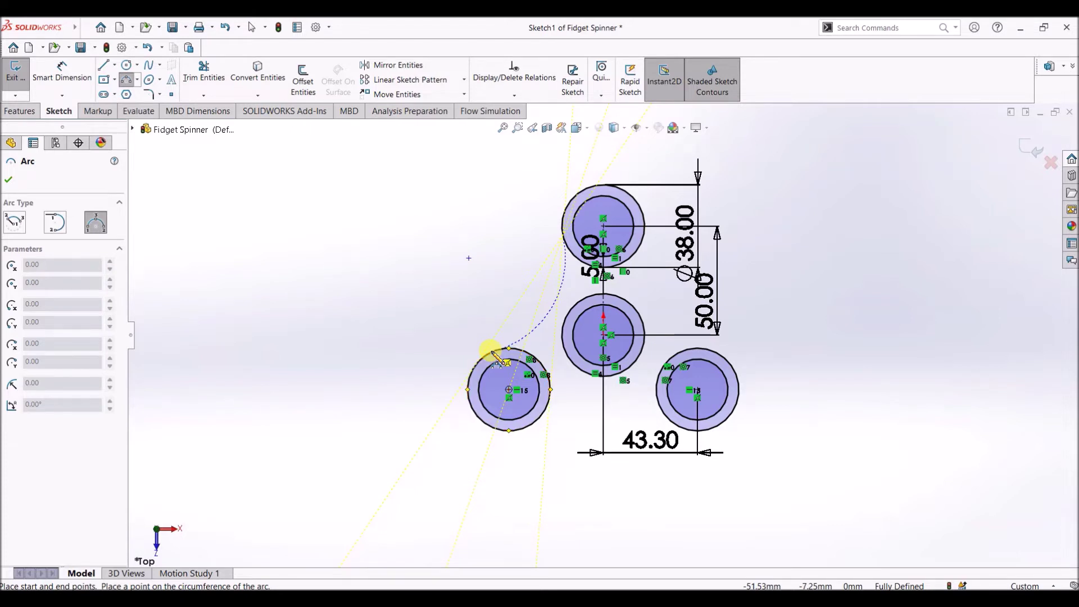
pyautogui.click(541, 302)
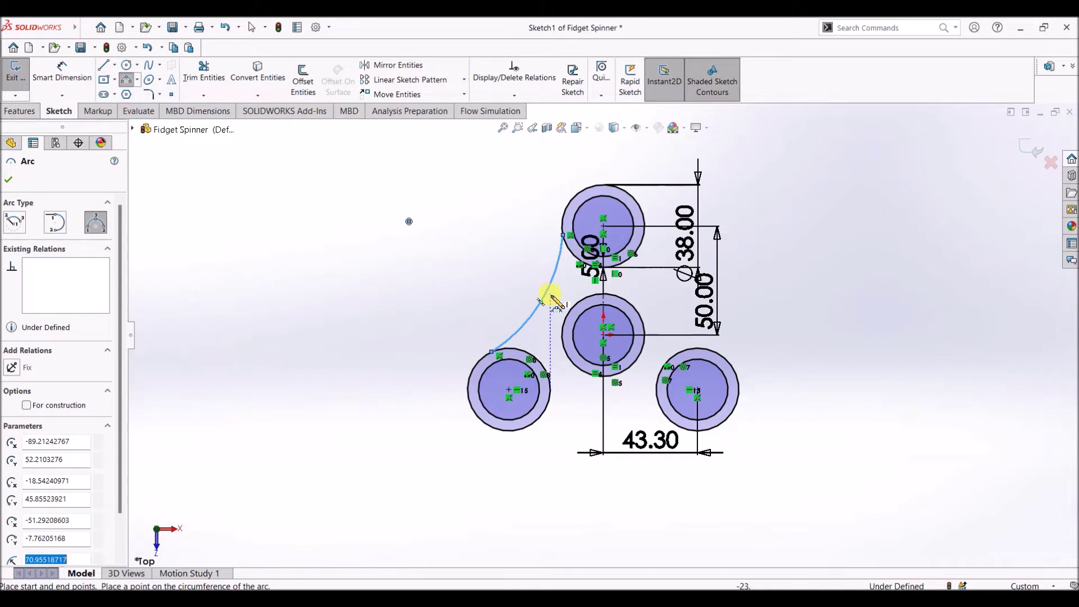
pyautogui.click(9, 180)
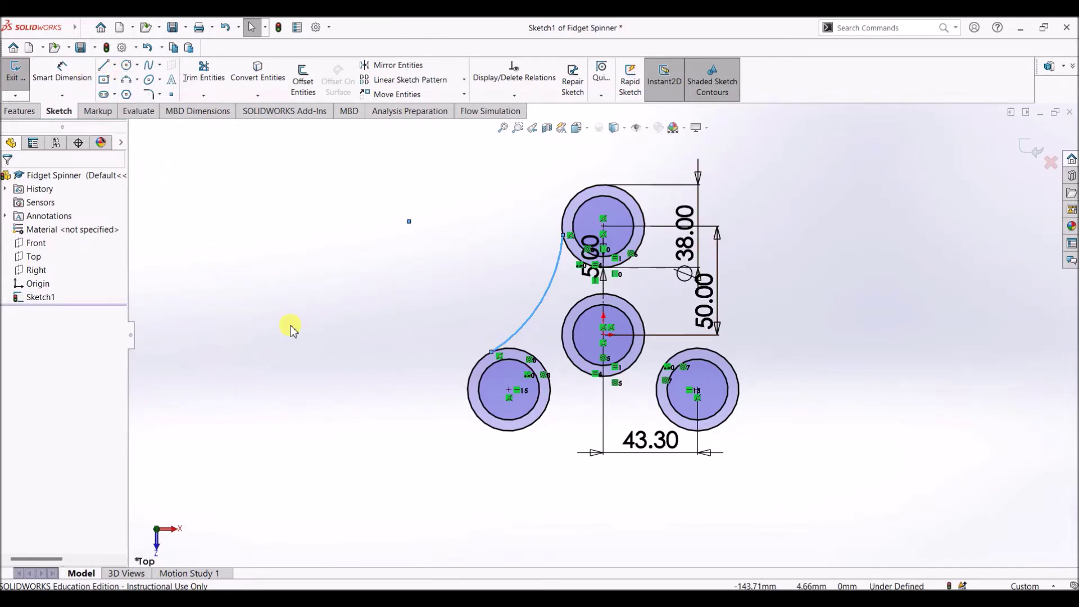
# - Draw an inward-curving three-point arc of about 62.8 mm radius between the undersides of the lower-left and lower-right outer circles
pyautogui.click(127, 81)
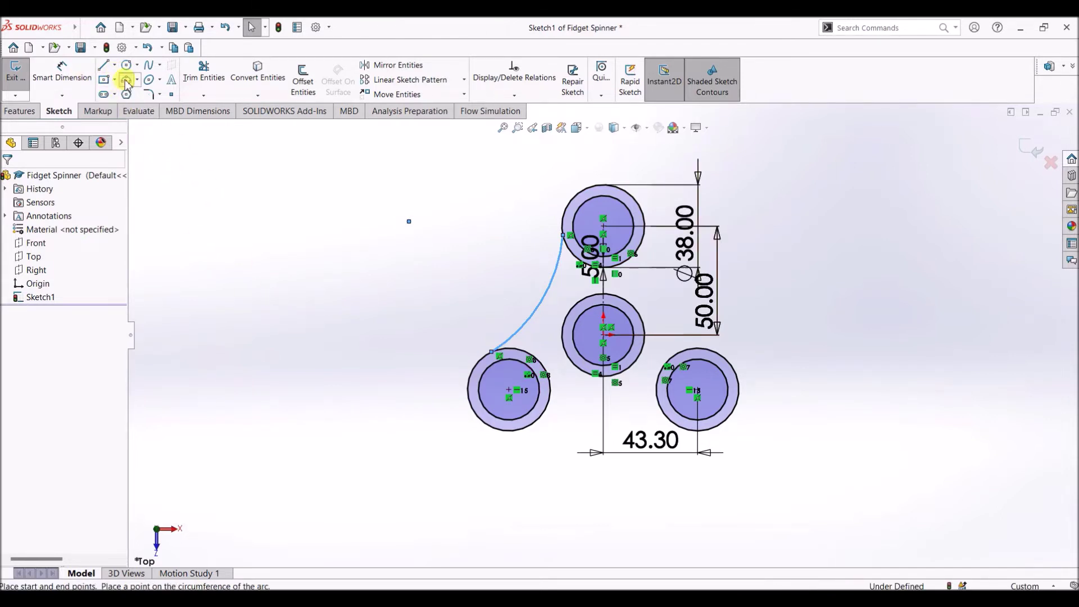
pyautogui.click(518, 430)
pyautogui.click(670, 419)
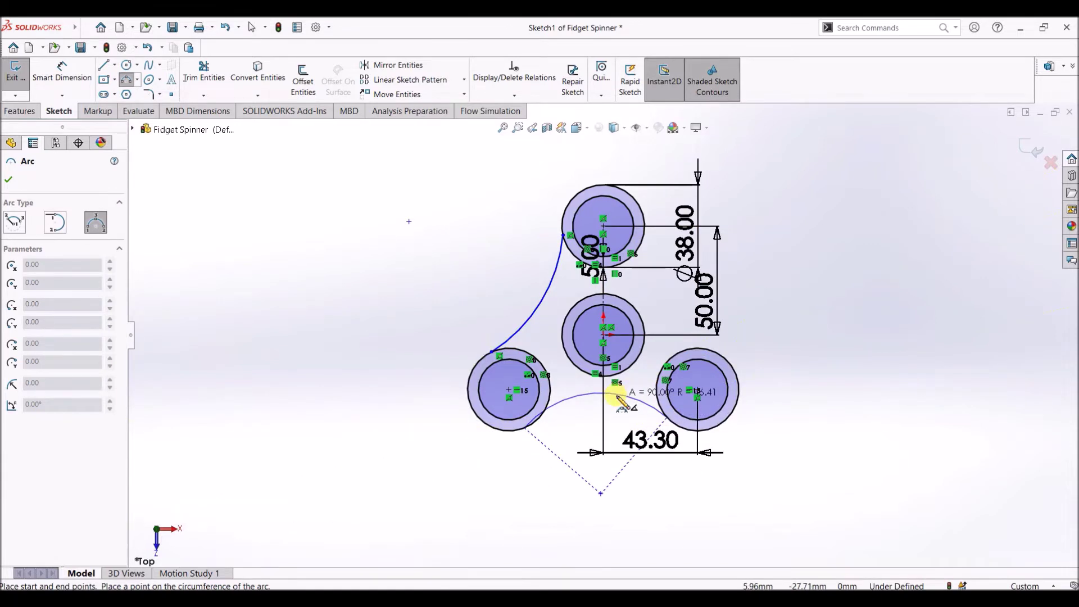
pyautogui.click(597, 402)
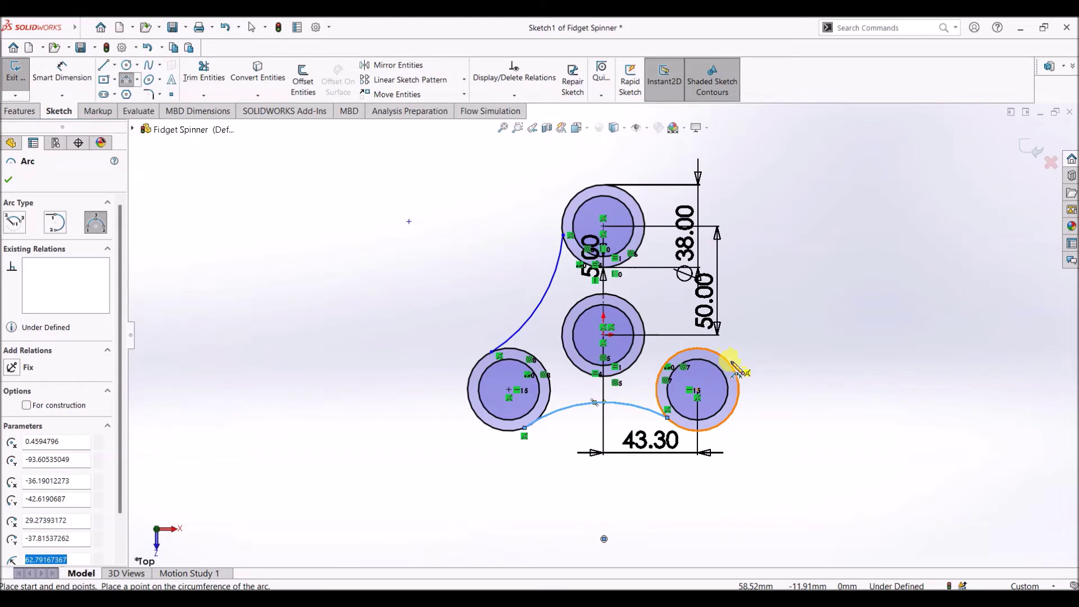
pyautogui.press('Escape')
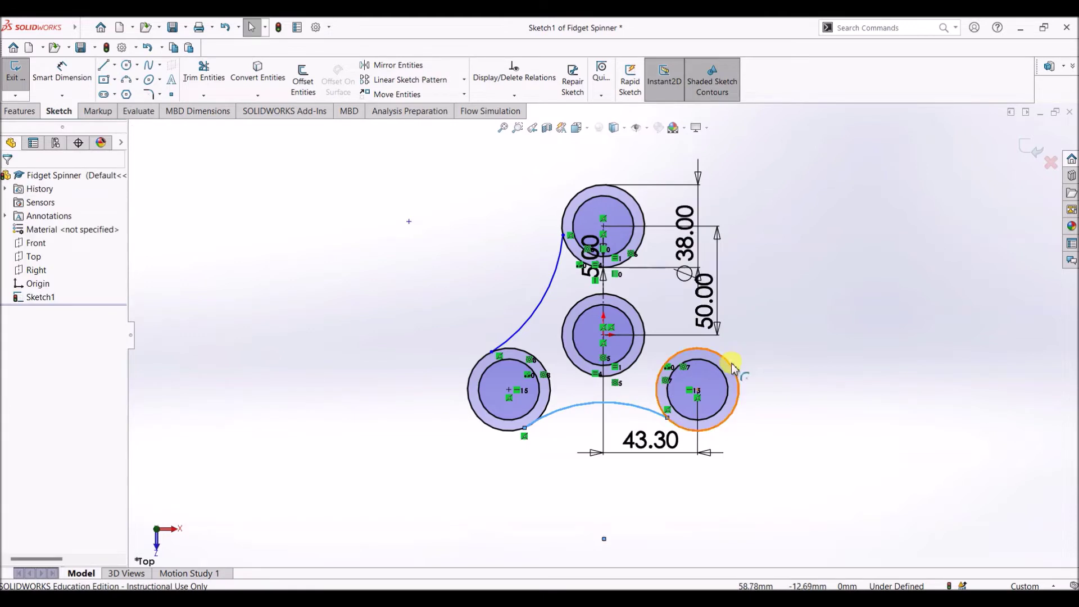
# - Draw an inward-curving three-point arc from the lower-right outer circle to the right side of the upper outer circle
pyautogui.click(126, 81)
pyautogui.click(737, 378)
pyautogui.click(644, 237)
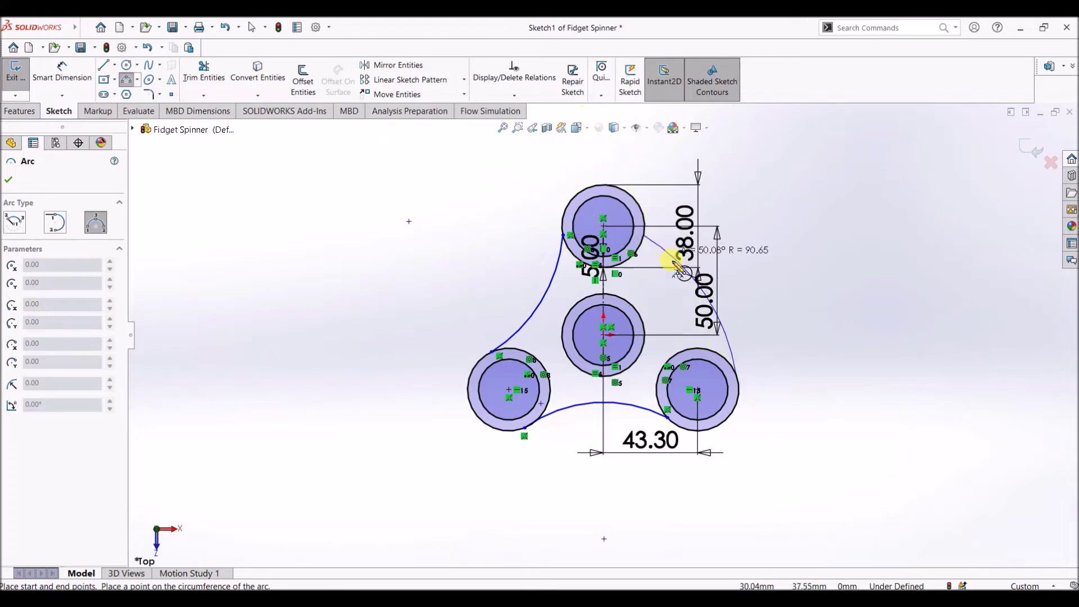
pyautogui.click(679, 301)
pyautogui.press('Escape')
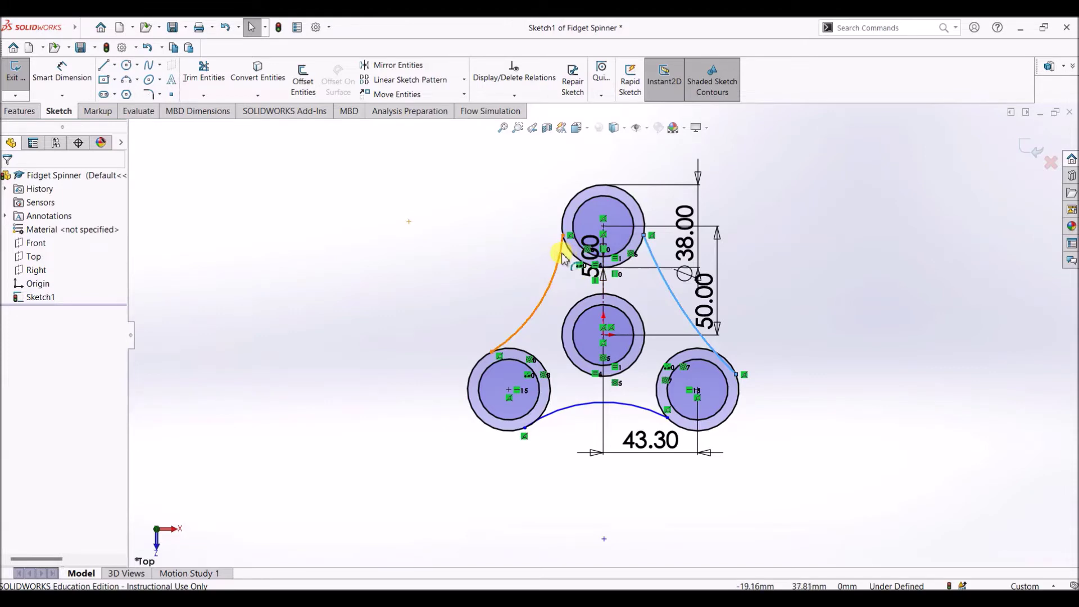
# - Add a Tangent relation between the left connecting arc and the upper outer circle
pyautogui.scroll(-4, 564, 260)
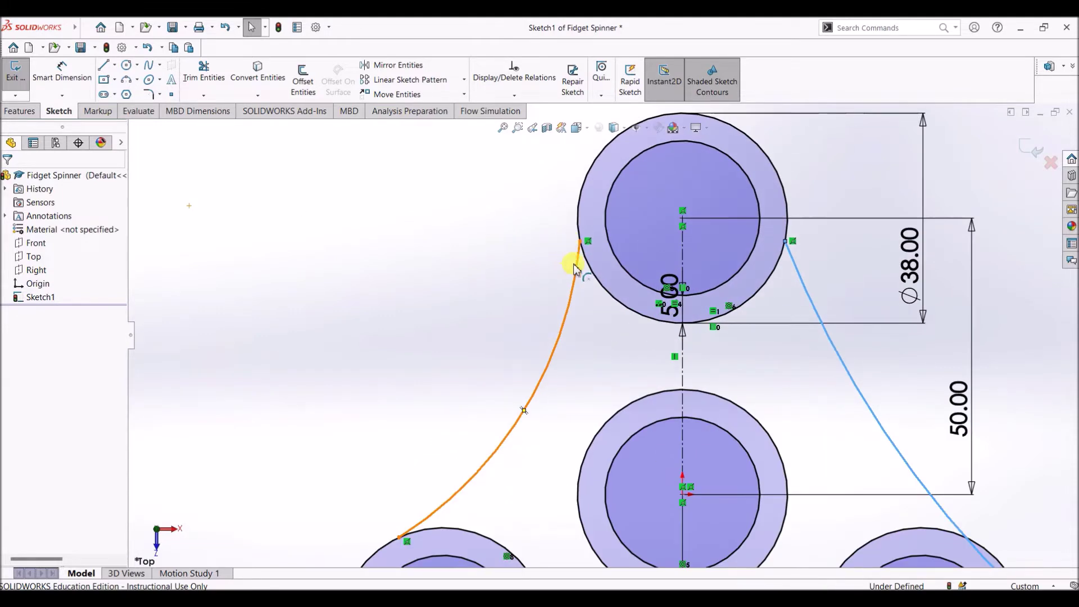
pyautogui.click(557, 316)
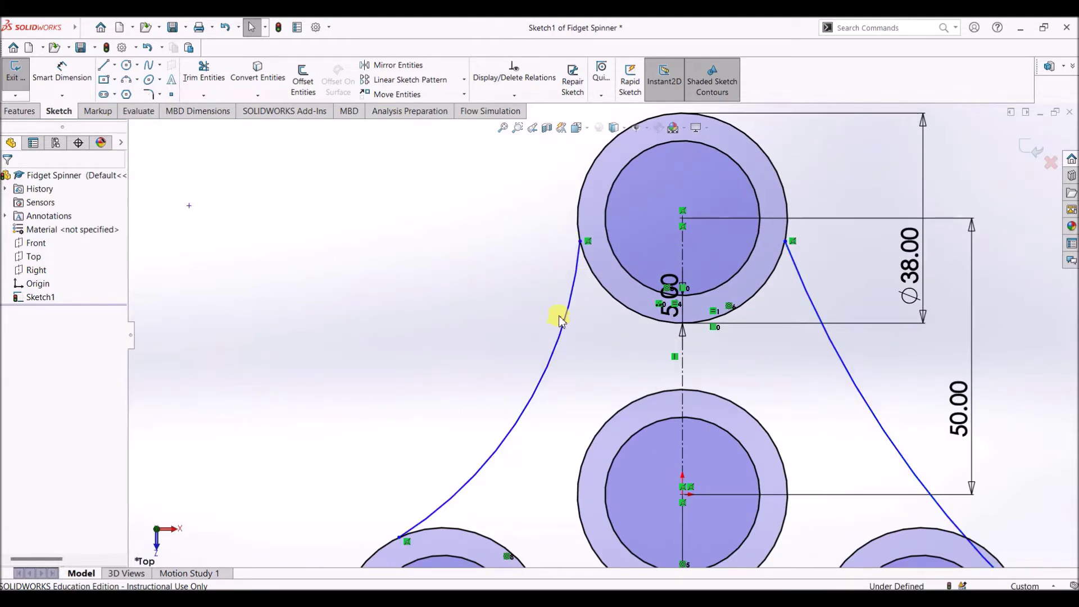
pyautogui.click(572, 286)
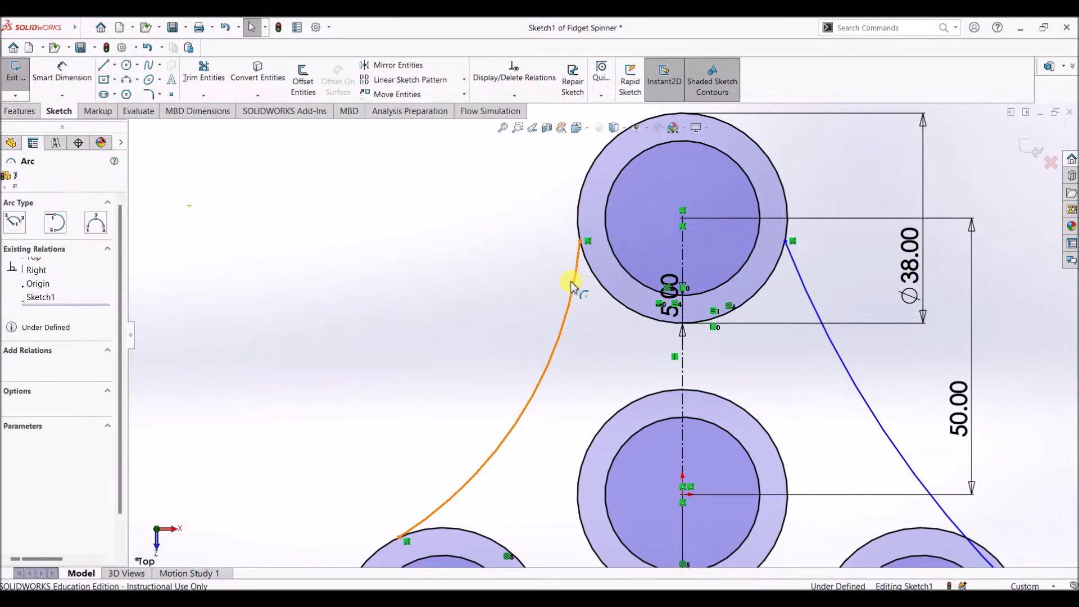
pyautogui.keyDown('ctrl'); pyautogui.click(578, 213); pyautogui.keyUp('ctrl')
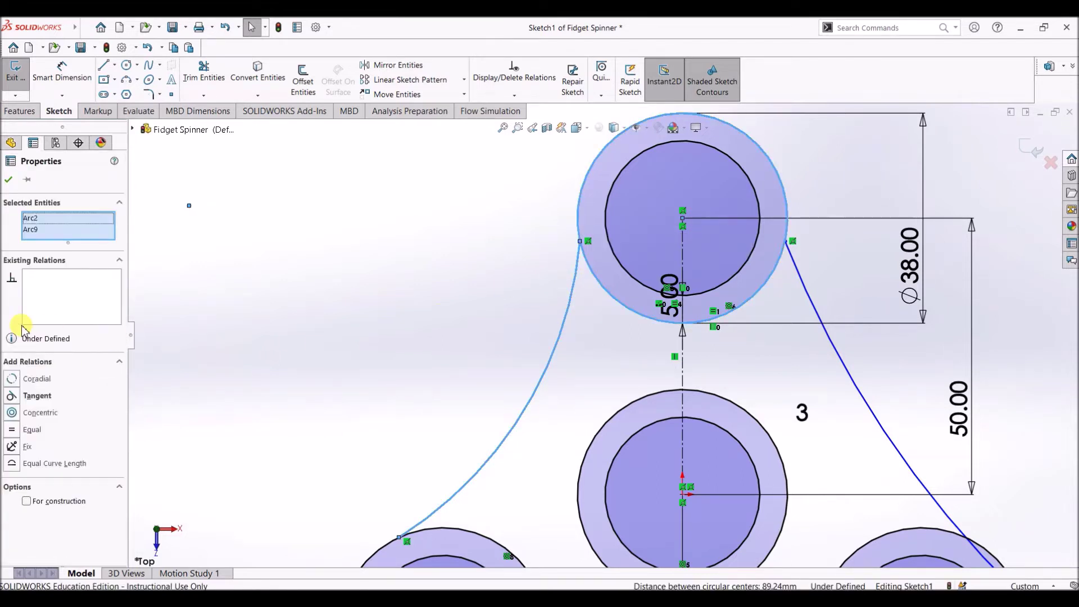
pyautogui.click(15, 397)
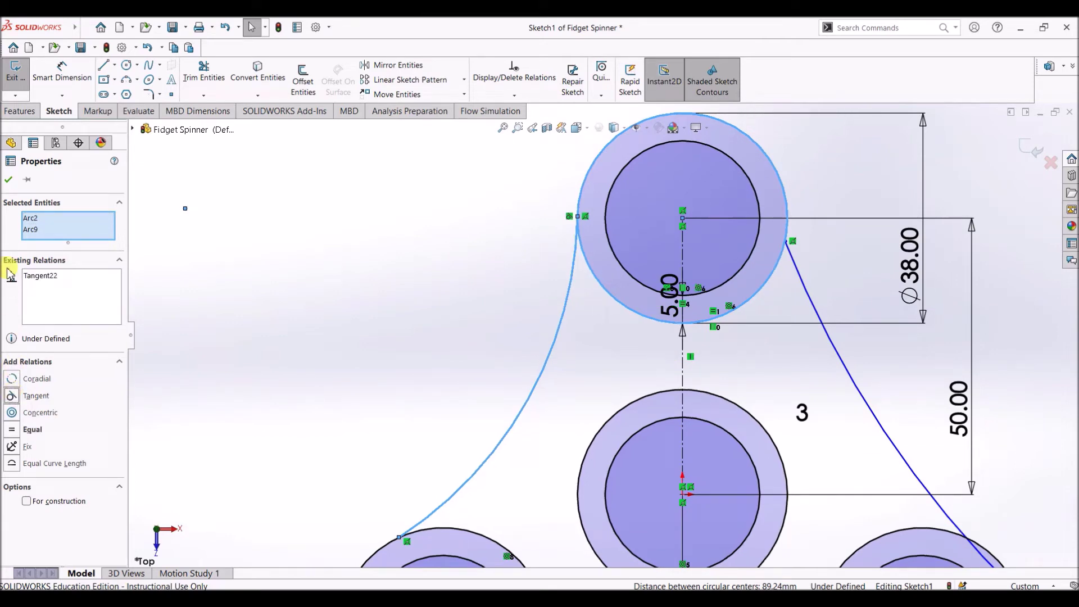
pyautogui.click(9, 181)
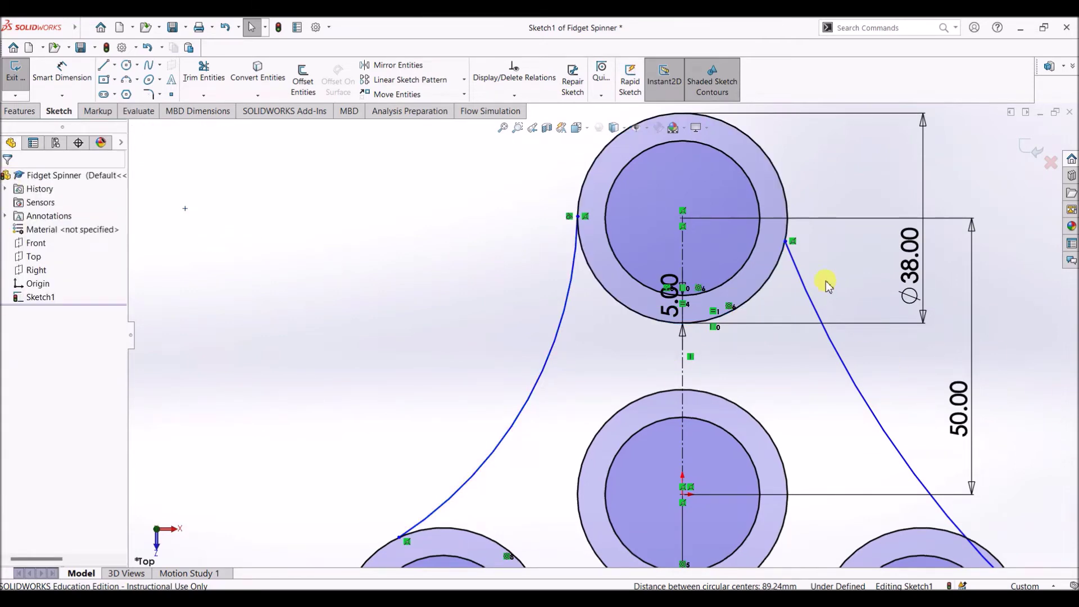
# - Add a Tangent relation between the right connecting arc and the upper outer circle
pyautogui.scroll(-3, 837, 301)
pyautogui.scroll(1, 826, 282)
pyautogui.scroll(-2, 670, 287)
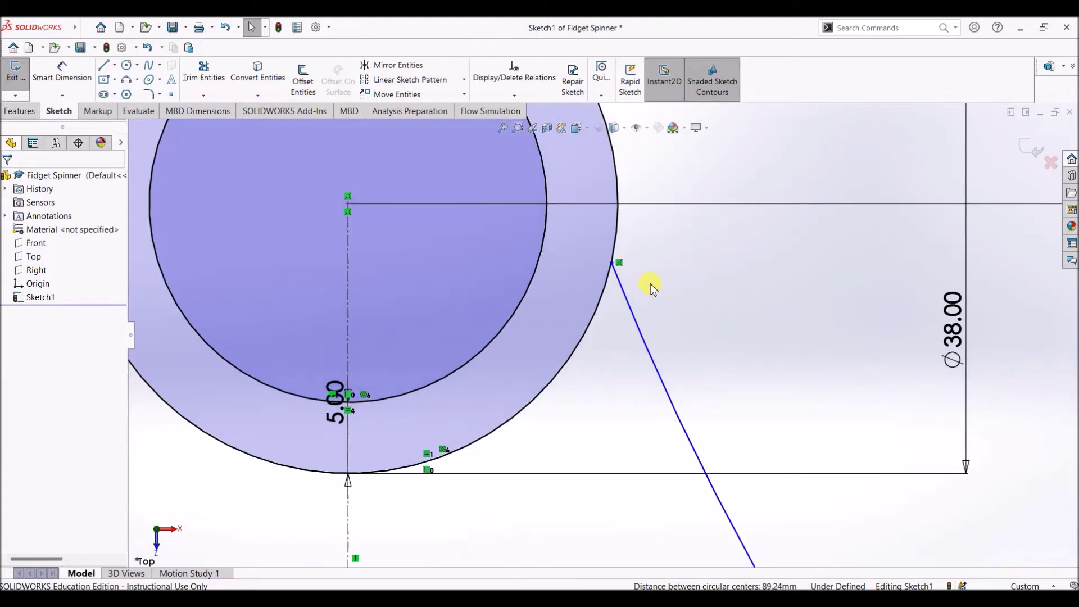
pyautogui.click(625, 301)
pyautogui.click(616, 231)
pyautogui.keyDown('ctrl'); pyautogui.click(137, 386); pyautogui.keyUp('ctrl')
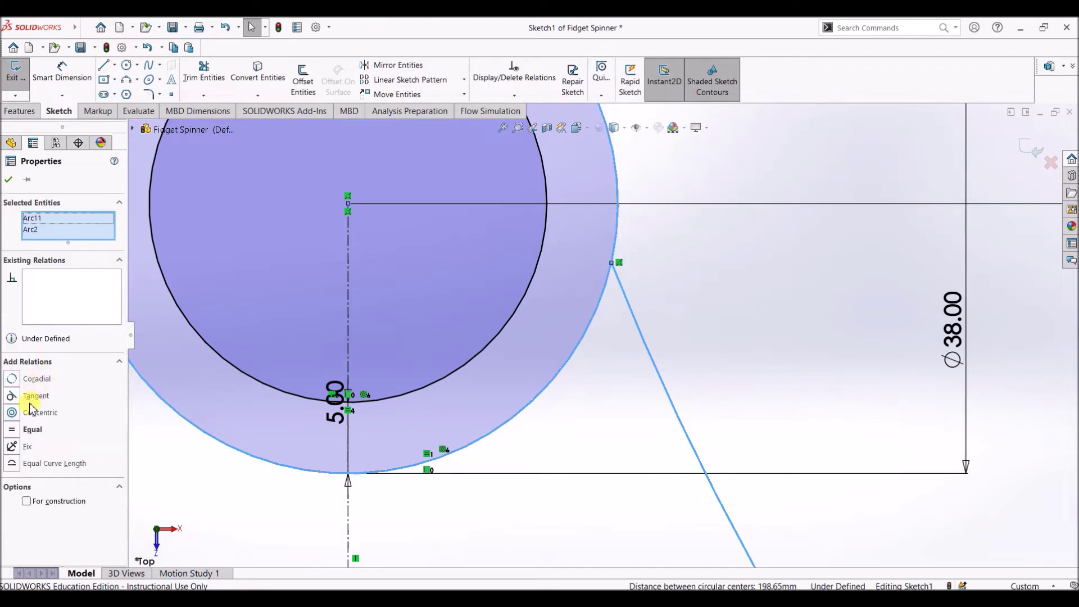
pyautogui.click(9, 397)
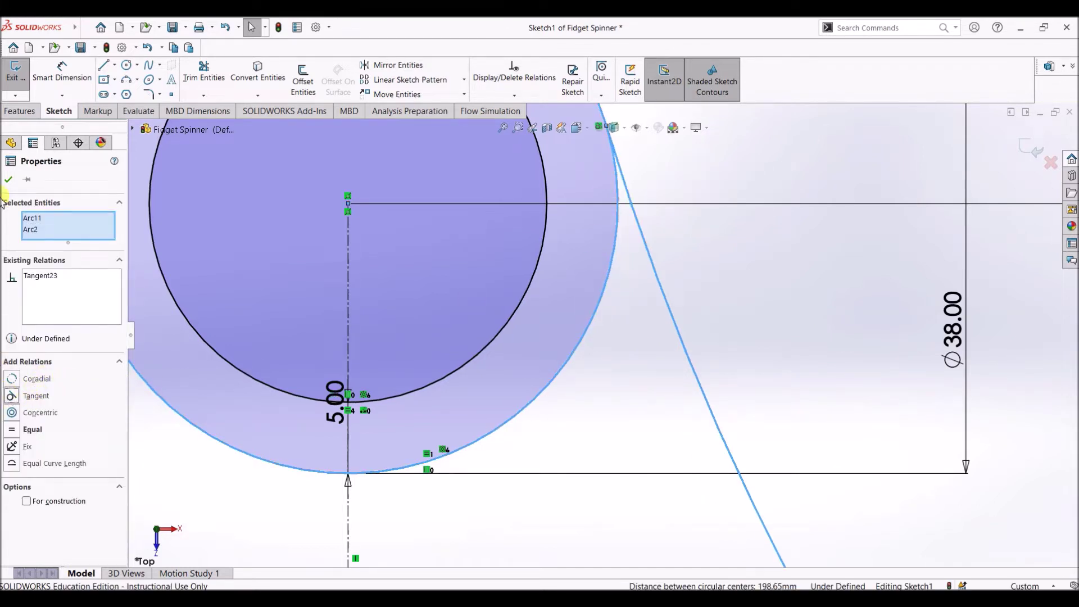
pyautogui.click(8, 179)
# - Add a Tangent relation between the right connecting arc and the lower-right outer circle
pyautogui.scroll(10, 520, 309)
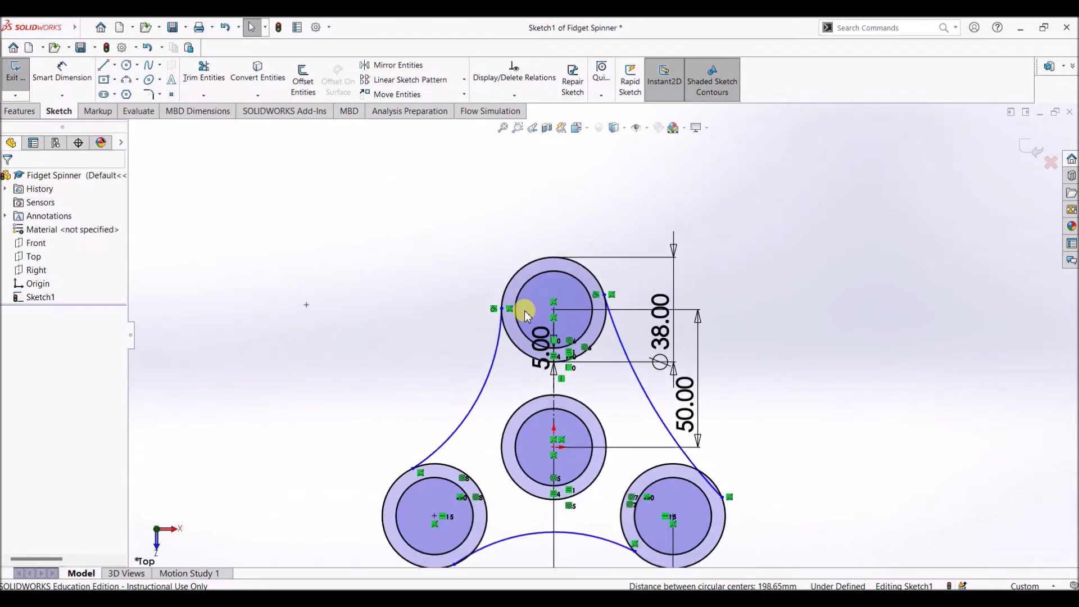
pyautogui.scroll(-10, 664, 428)
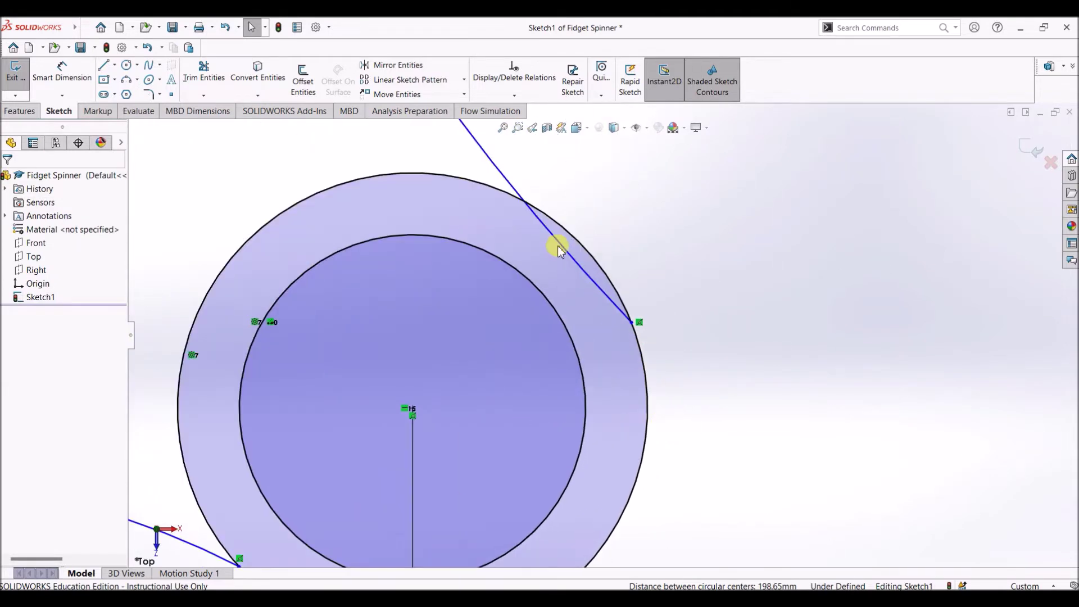
pyautogui.click(590, 290)
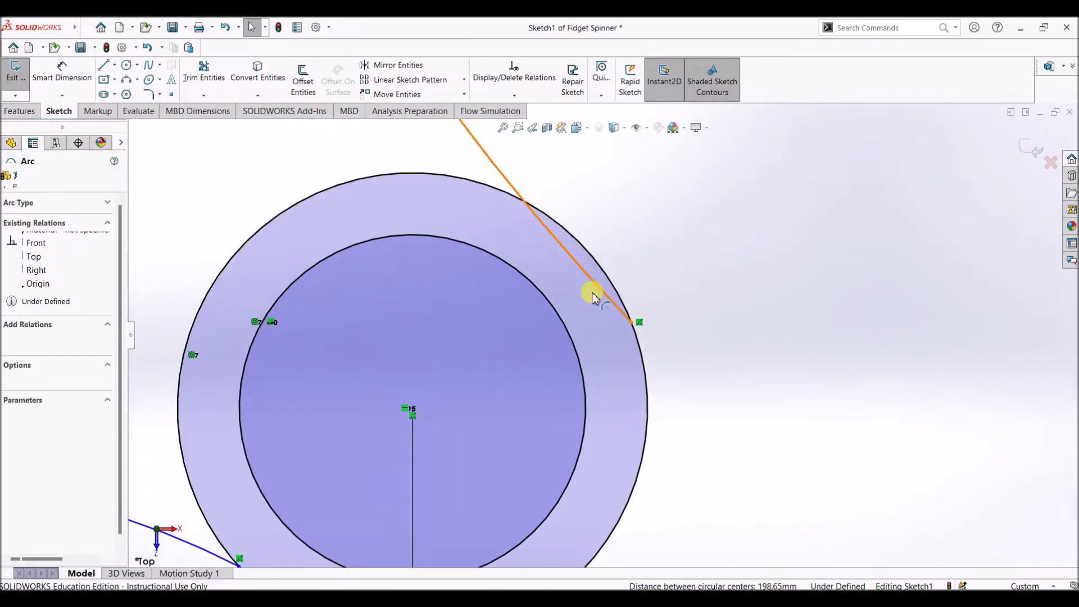
pyautogui.keyDown('ctrl'); pyautogui.click(646, 388); pyautogui.keyUp('ctrl')
pyautogui.click(13, 397)
pyautogui.click(7, 179)
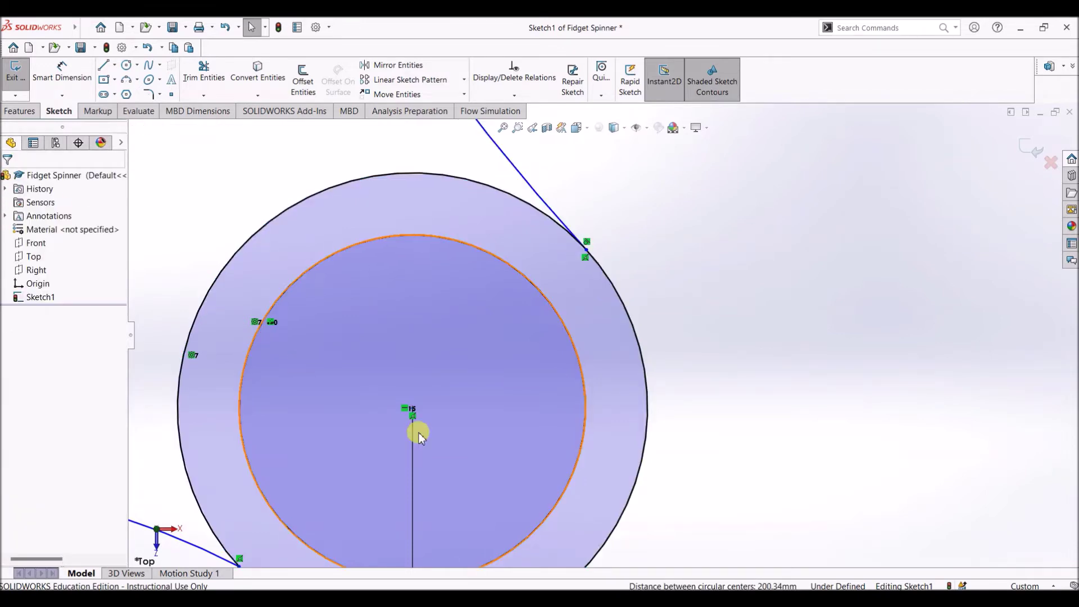
# - Make the bottom connecting arc tangent to the lower-right outer circle
pyautogui.scroll(5, 424, 439)
pyautogui.scroll(-3, 430, 447)
pyautogui.scroll(-2, 574, 303)
pyautogui.click(538, 356)
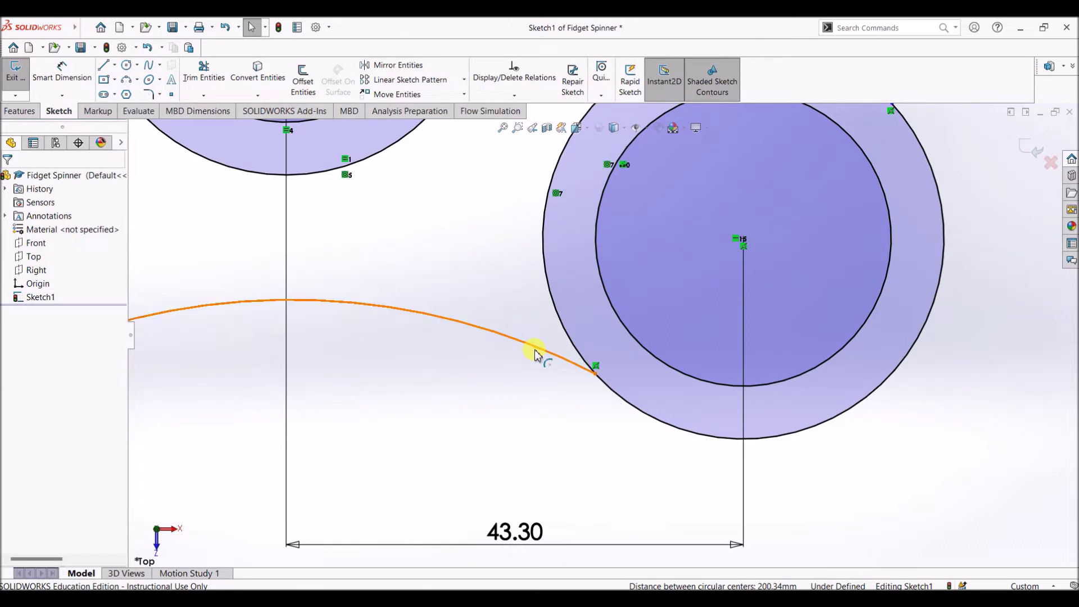
pyautogui.keyDown('ctrl'); pyautogui.click(545, 315); pyautogui.keyUp('ctrl')
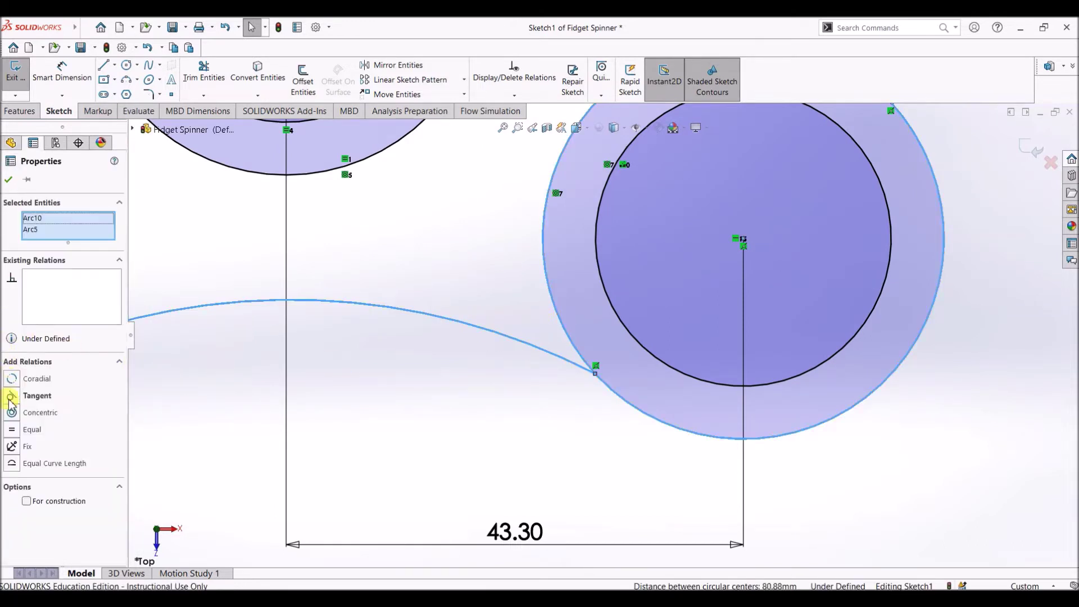
pyautogui.click(10, 397)
pyautogui.press('Escape')
# - Make the bottom connecting arc tangent to the lower-left outer circle
pyautogui.scroll(5, 494, 511)
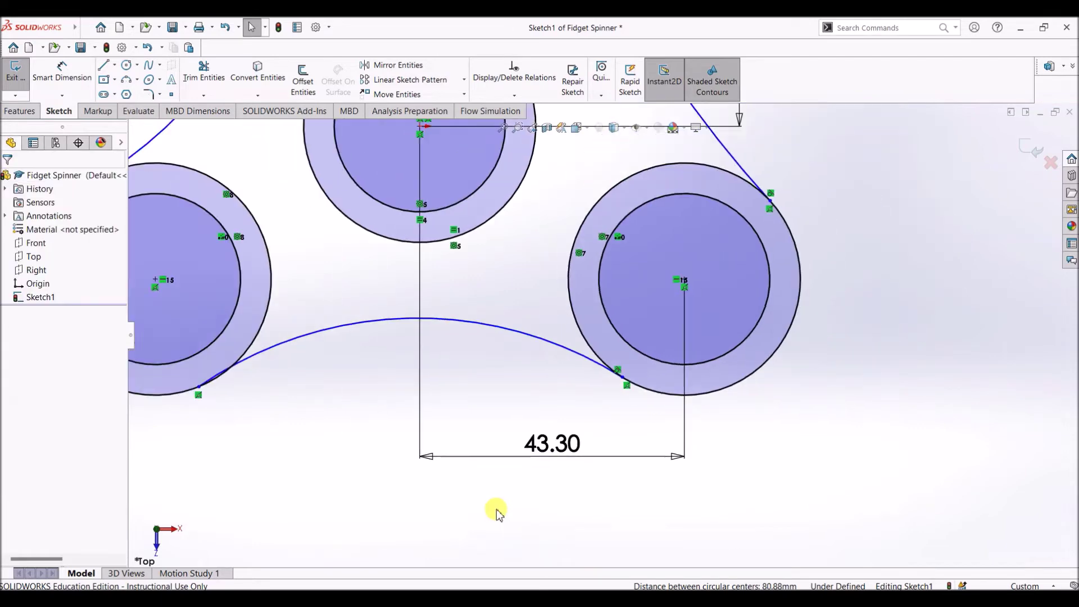
pyautogui.scroll(-3, 393, 363)
pyautogui.scroll(-4, 358, 362)
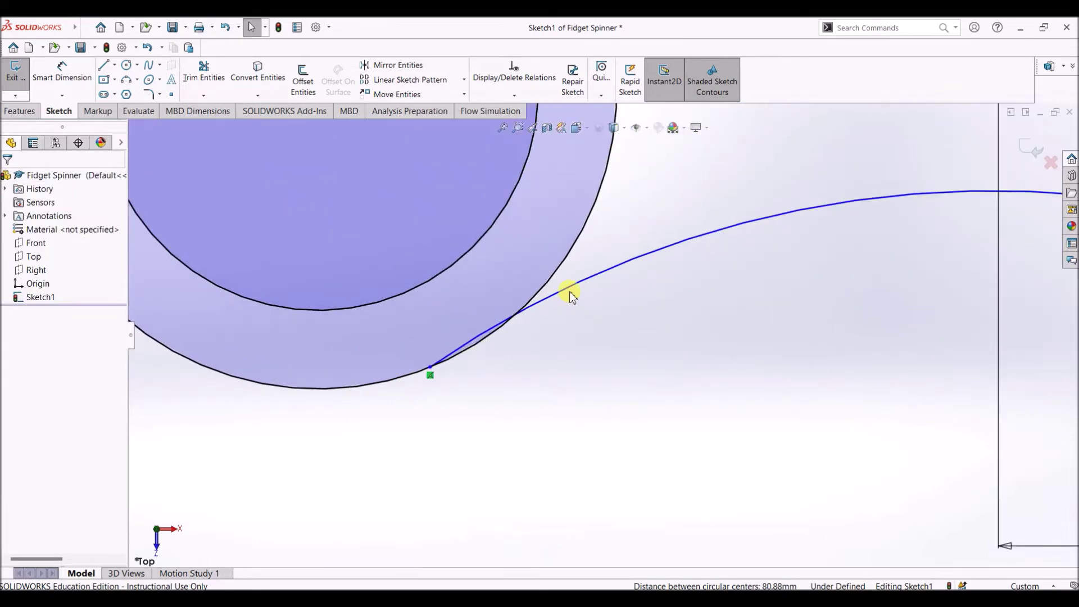
pyautogui.click(573, 288)
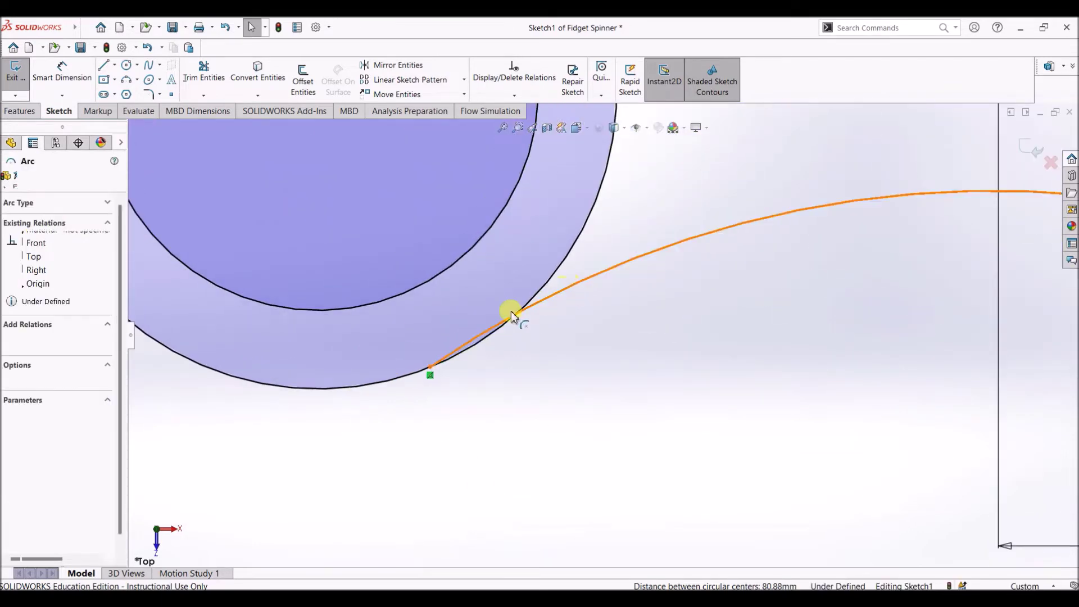
pyautogui.keyDown('ctrl'); pyautogui.click(391, 384); pyautogui.keyUp('ctrl')
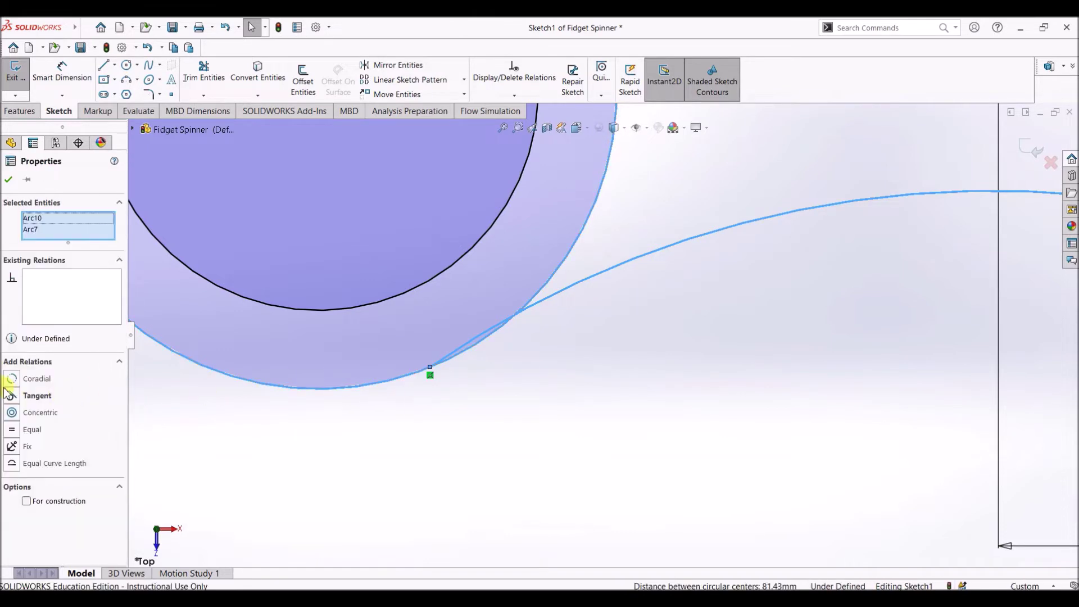
pyautogui.click(10, 394)
pyautogui.press('Escape')
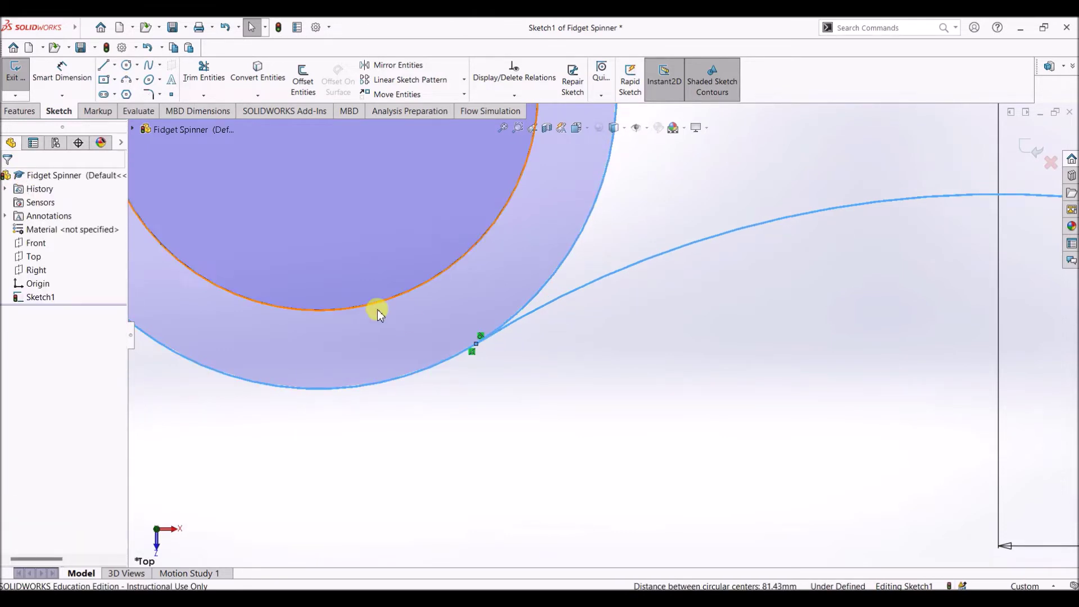
# - Add a Tangent relation between the left connecting arc and the lower-left outer circle
pyautogui.scroll(5, 415, 318)
pyautogui.scroll(-2, 541, 241)
pyautogui.scroll(-3, 542, 241)
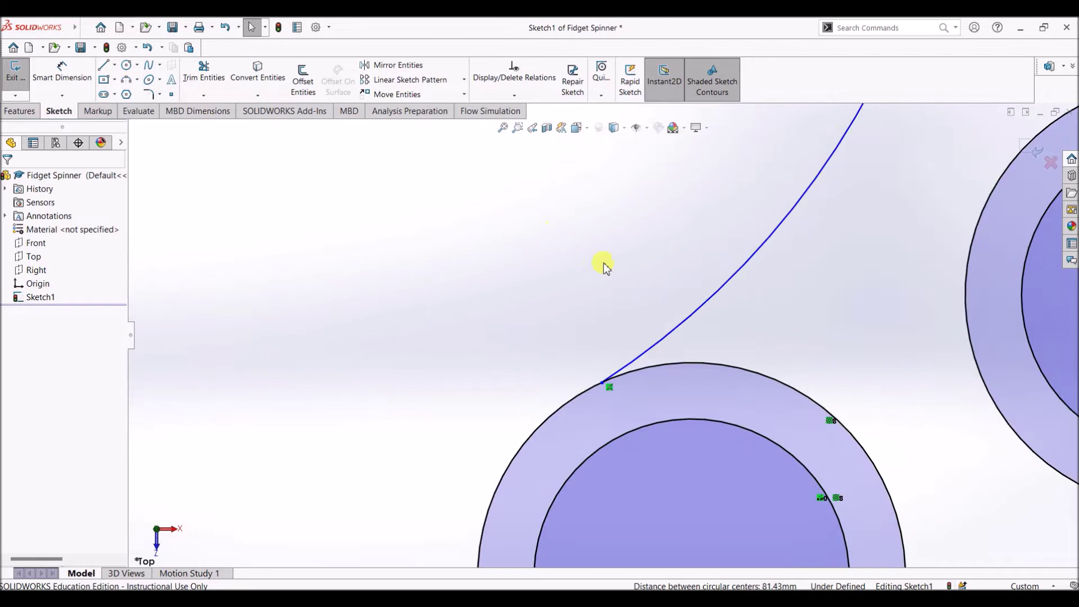
pyautogui.click(701, 313)
pyautogui.click(689, 366)
pyautogui.keyDown('ctrl'); pyautogui.click(691, 368); pyautogui.keyUp('ctrl')
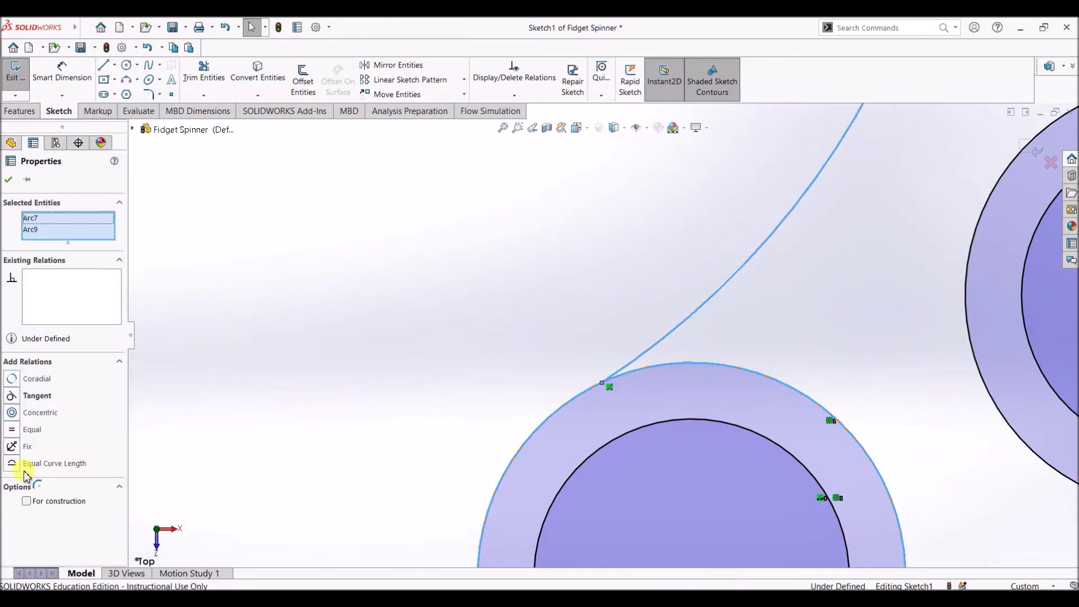
pyautogui.click(11, 397)
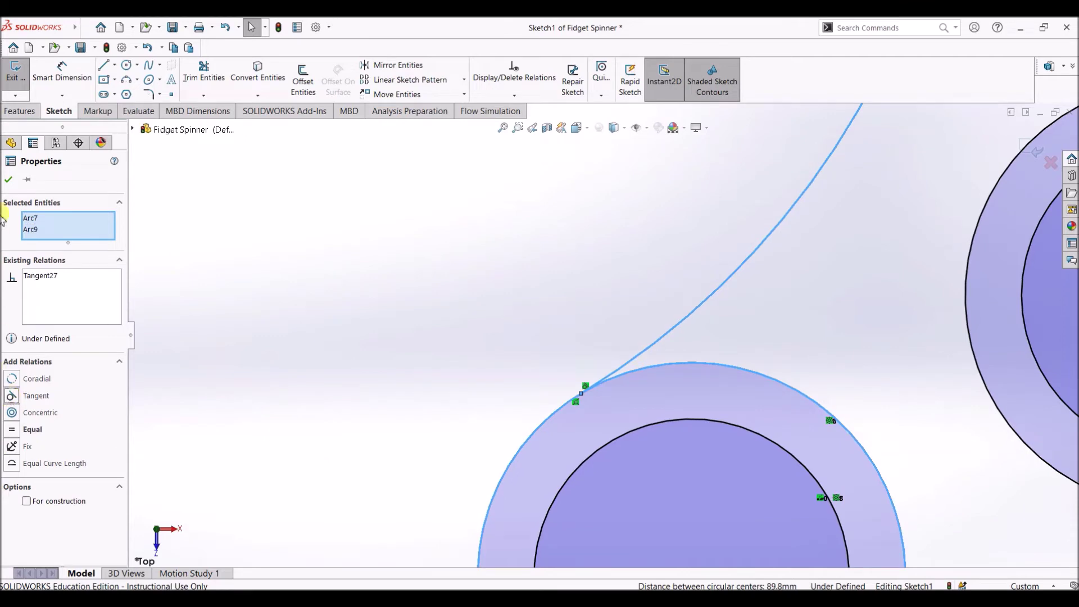
pyautogui.click(9, 179)
# - Add a Horizontal relation between the upper endpoints of the left and right connecting arcs on the upper outer circle
pyautogui.scroll(8, 618, 404)
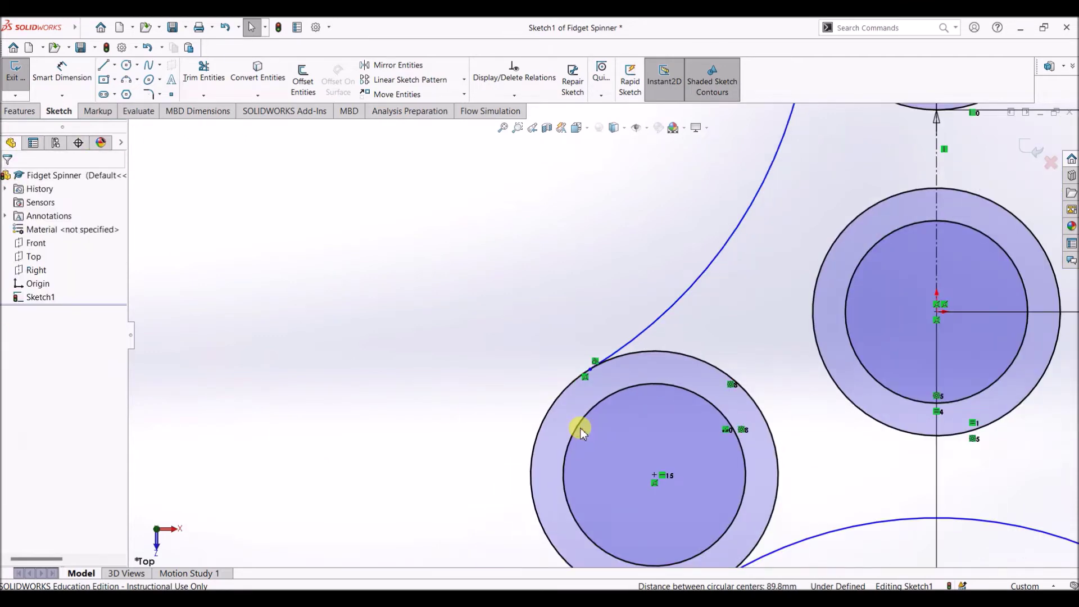
pyautogui.scroll(-3, 694, 334)
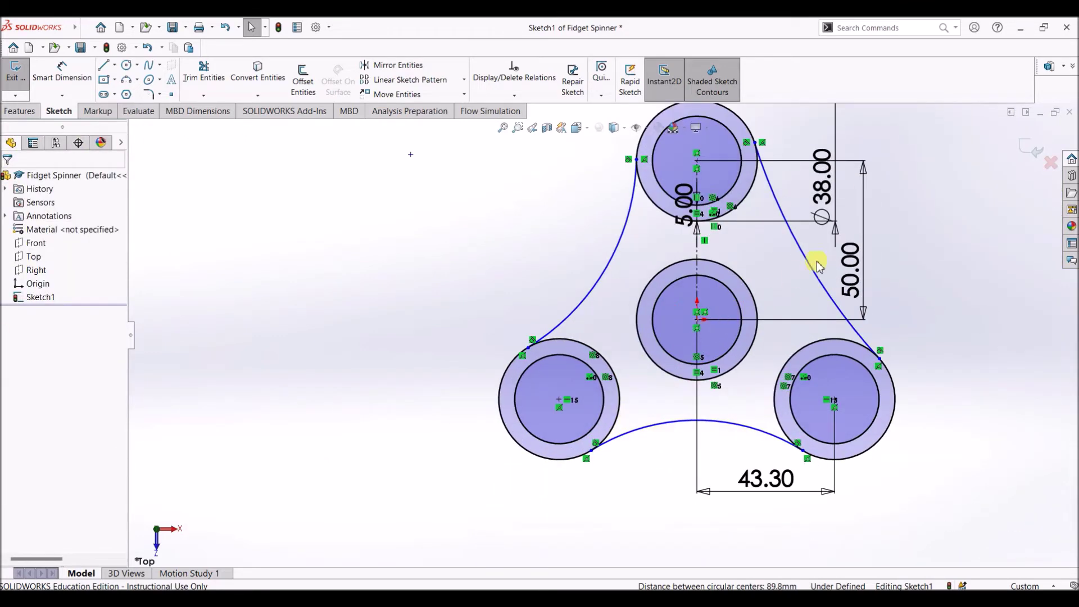
pyautogui.scroll(3, 824, 261)
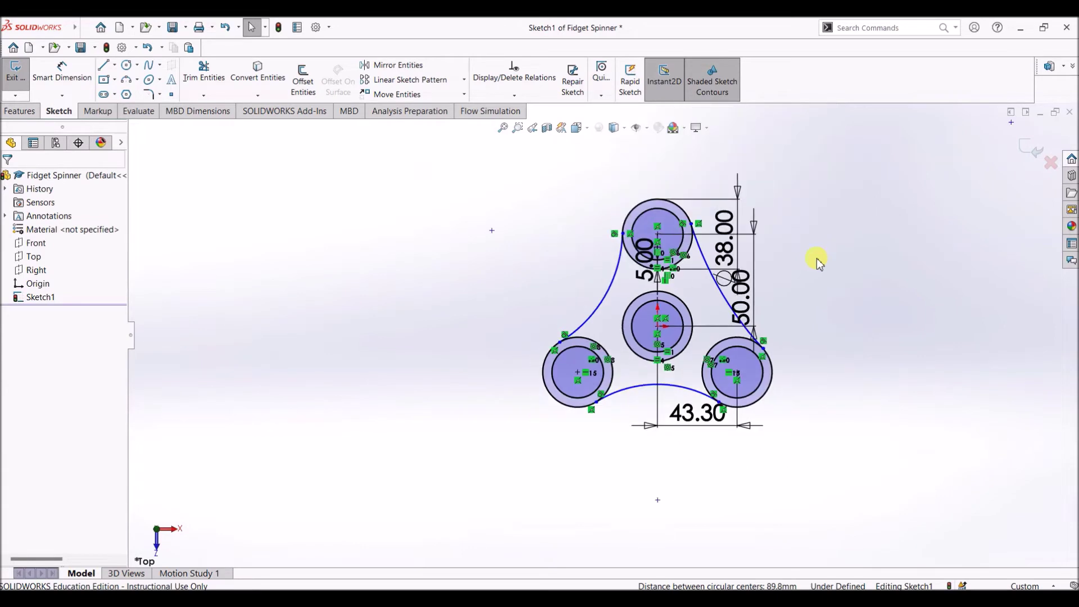
pyautogui.scroll(-3, 818, 262)
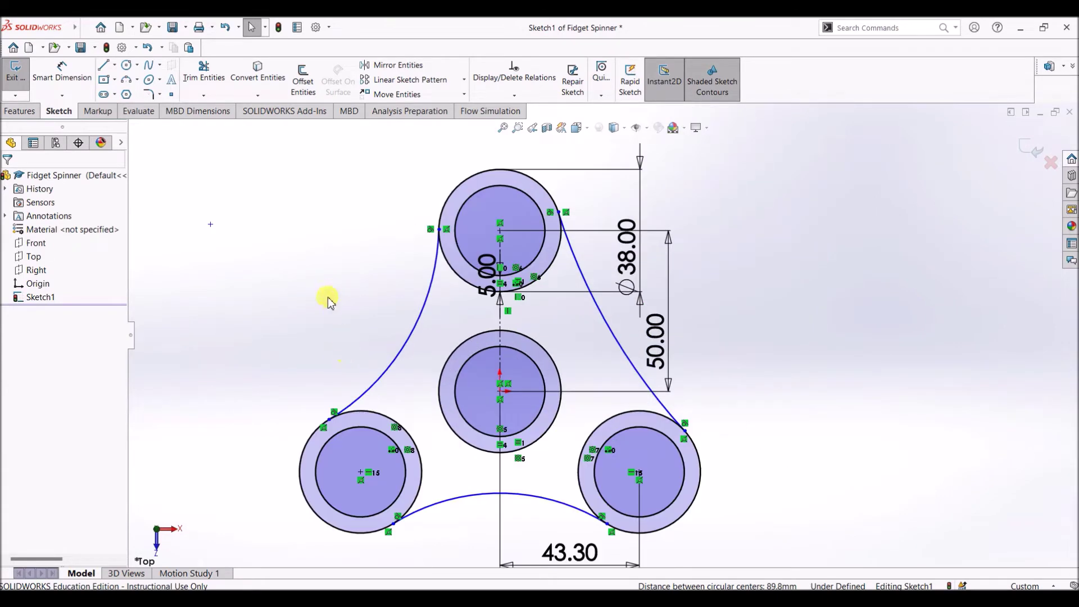
pyautogui.click(439, 230)
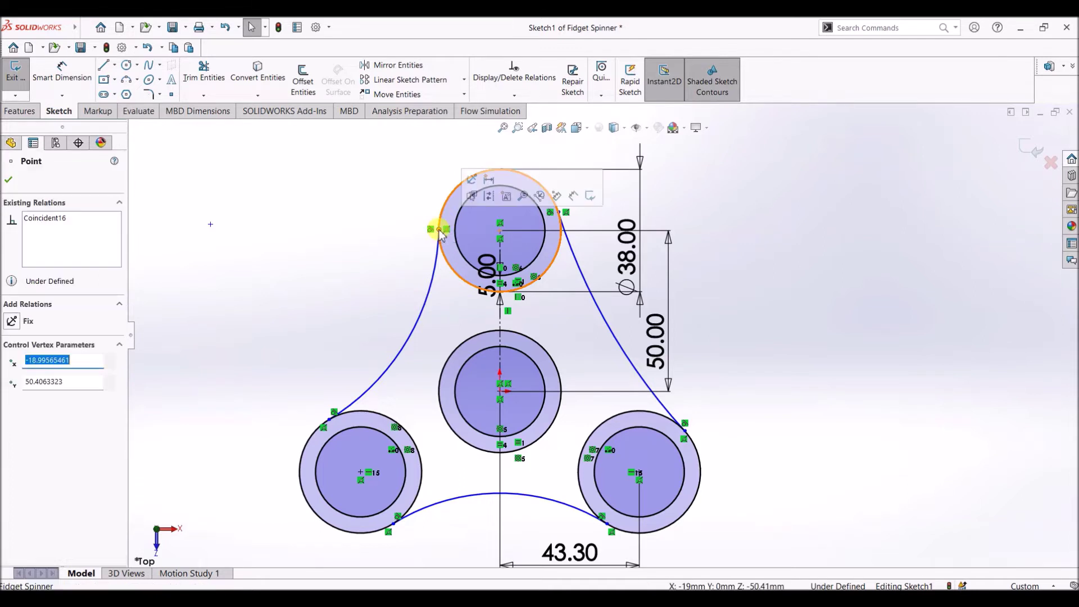
pyautogui.keyDown('ctrl'); pyautogui.click(560, 213); pyautogui.keyUp('ctrl')
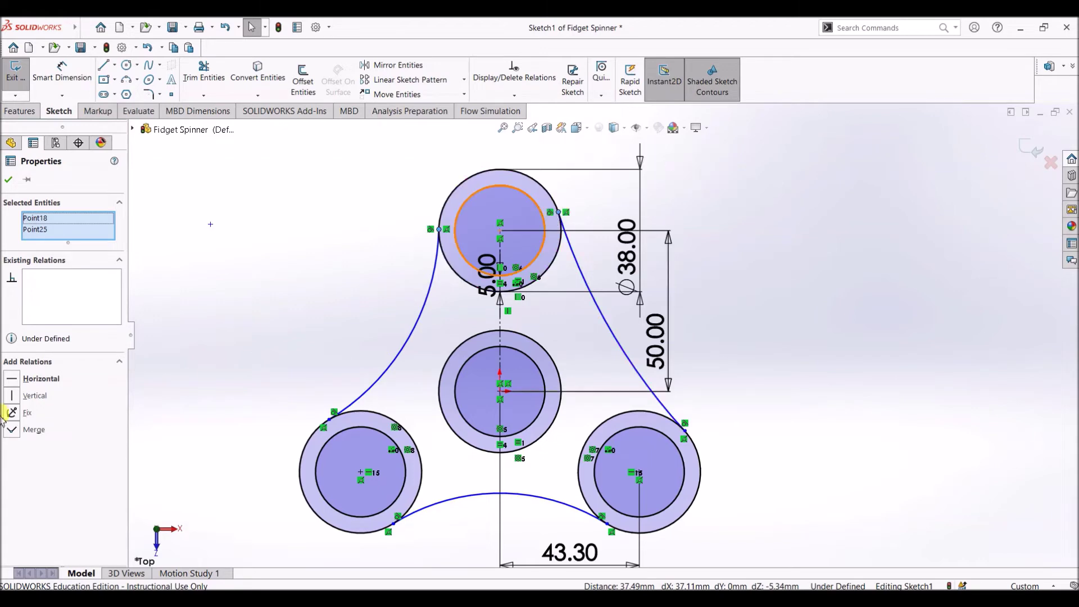
pyautogui.click(14, 382)
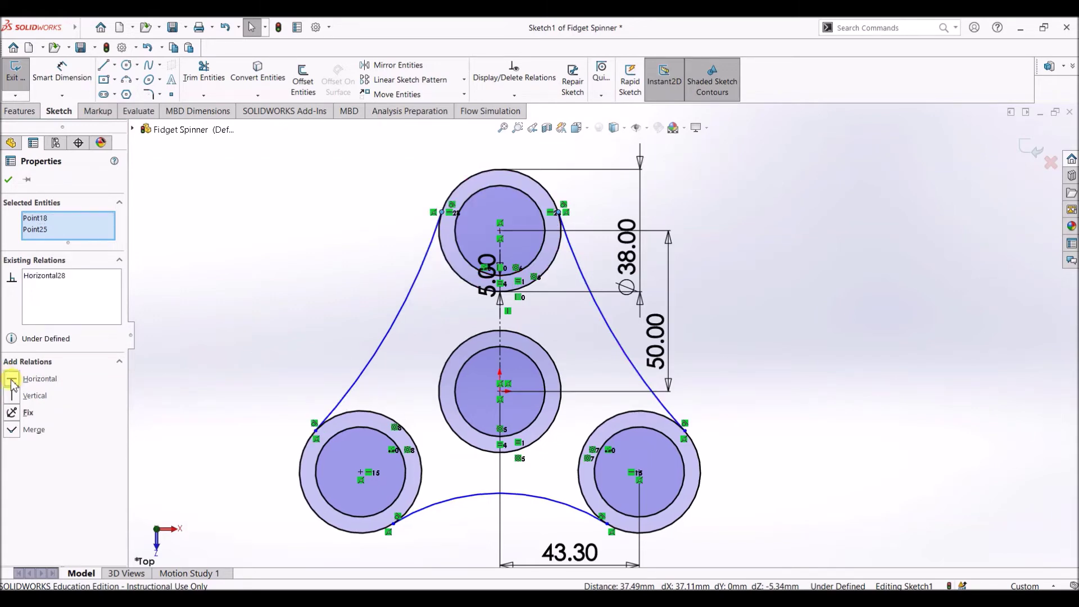
pyautogui.click(11, 180)
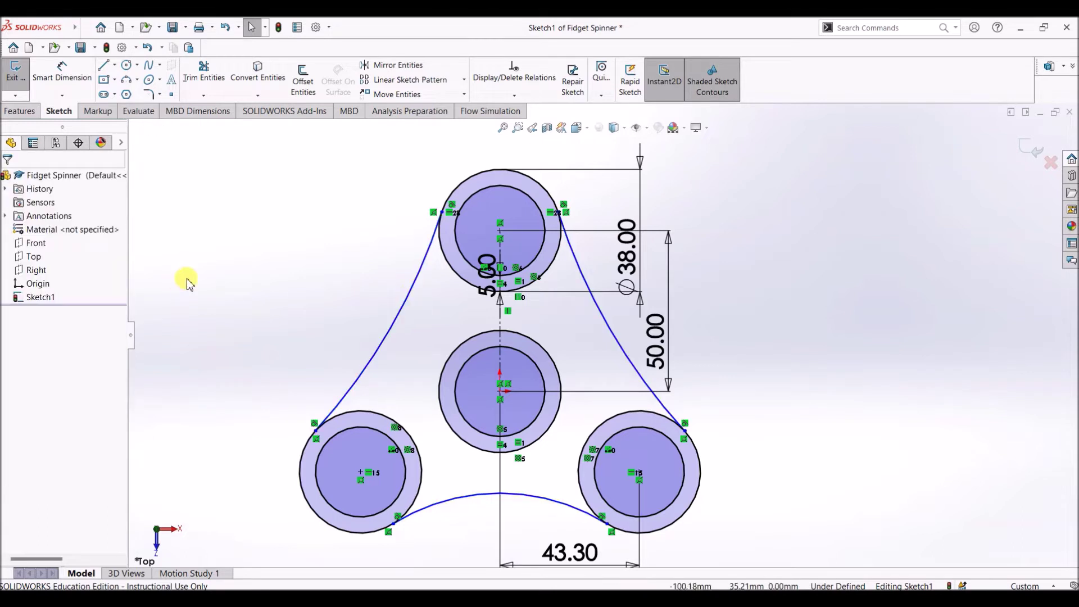
# - Apply an Equal relation to the left, right and bottom connecting arcs
pyautogui.click(408, 306)
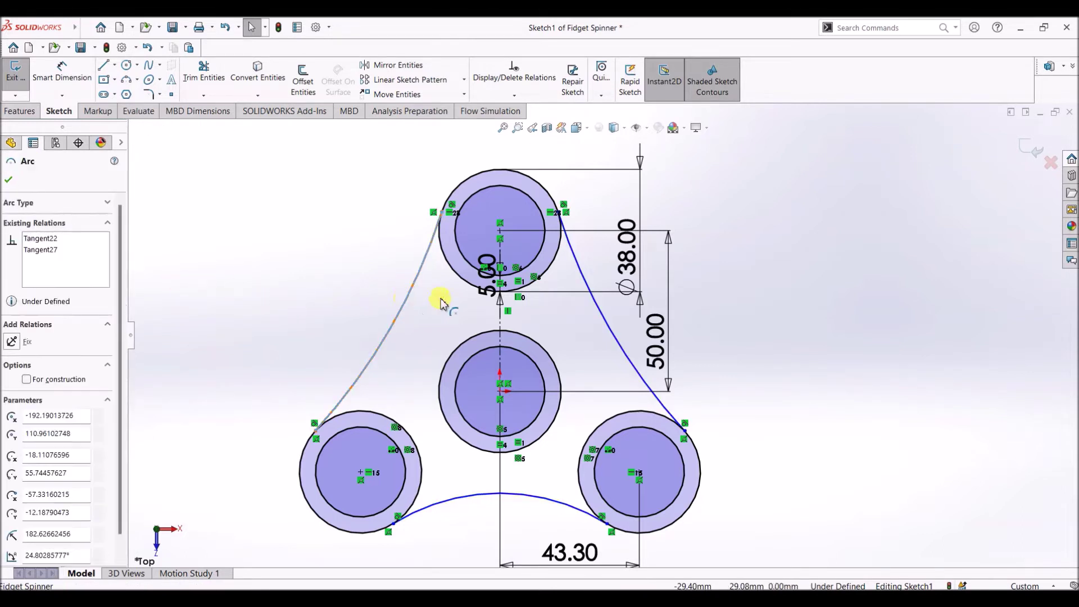
pyautogui.click(606, 320)
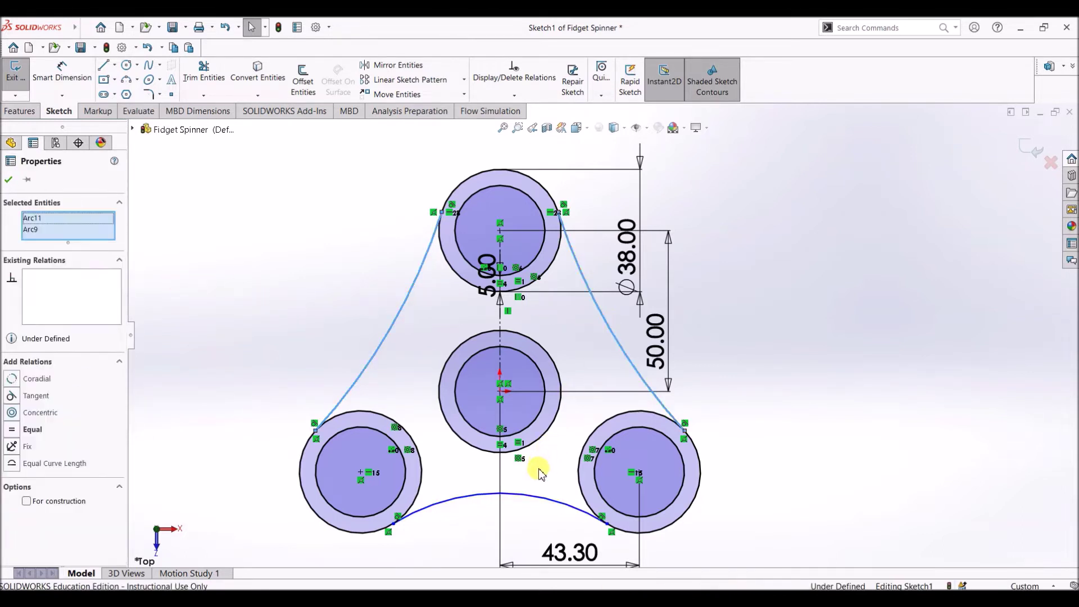
pyautogui.click(528, 499)
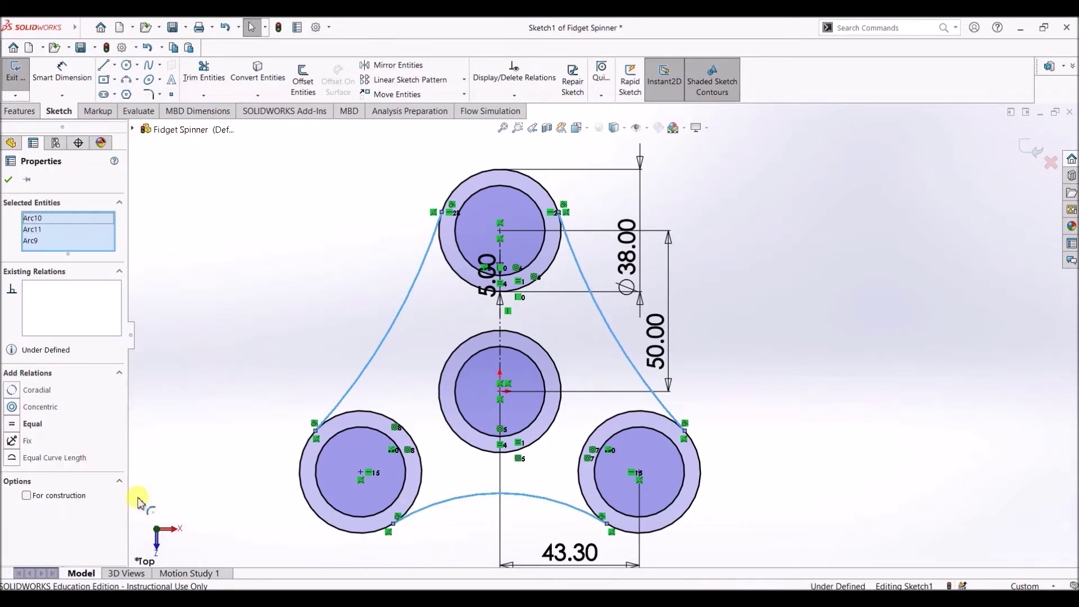
pyautogui.click(10, 424)
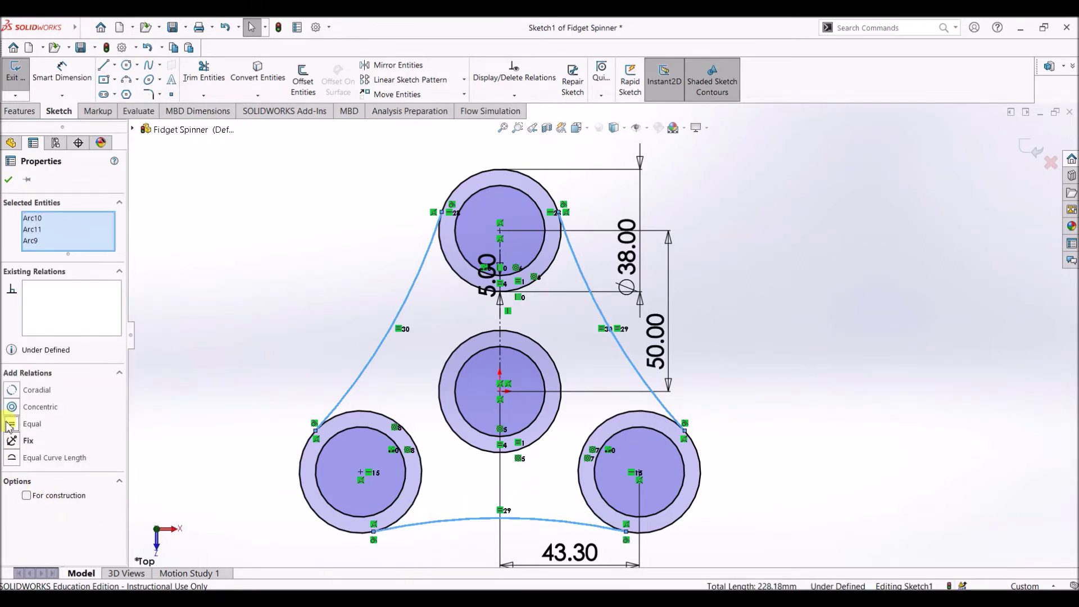
pyautogui.click(8, 181)
# - Dimension the left connecting arc with a radius of 50 mm
pyautogui.click(62, 71)
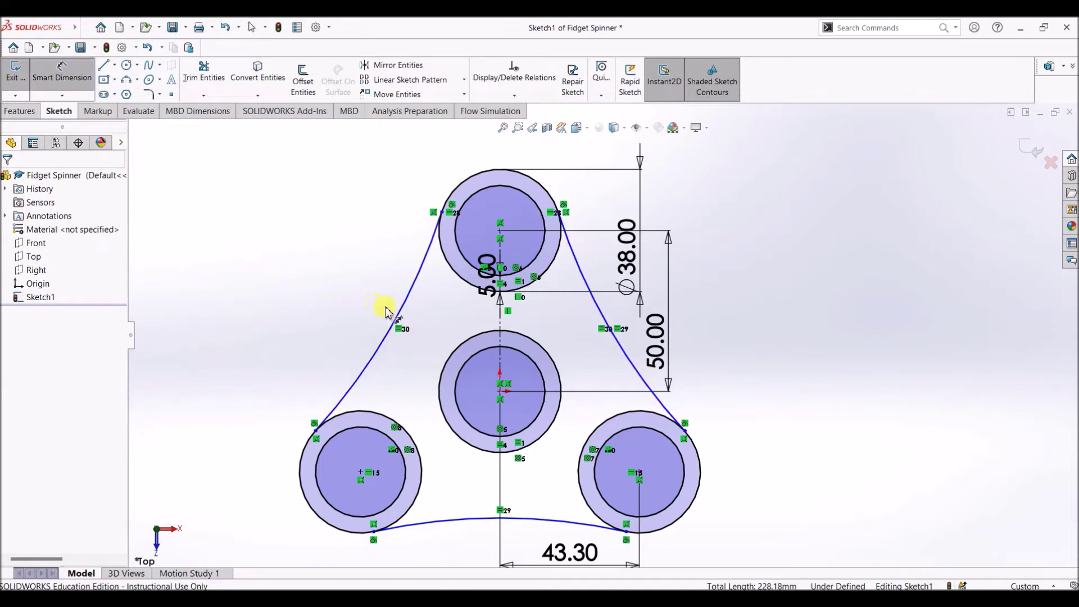
pyautogui.click(399, 320)
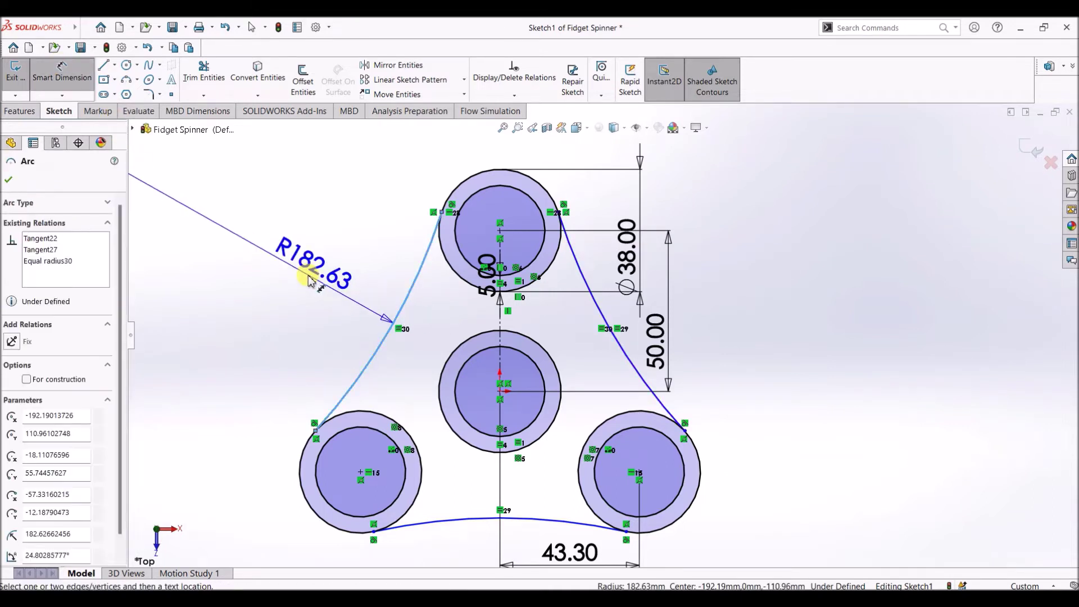
pyautogui.click(309, 278)
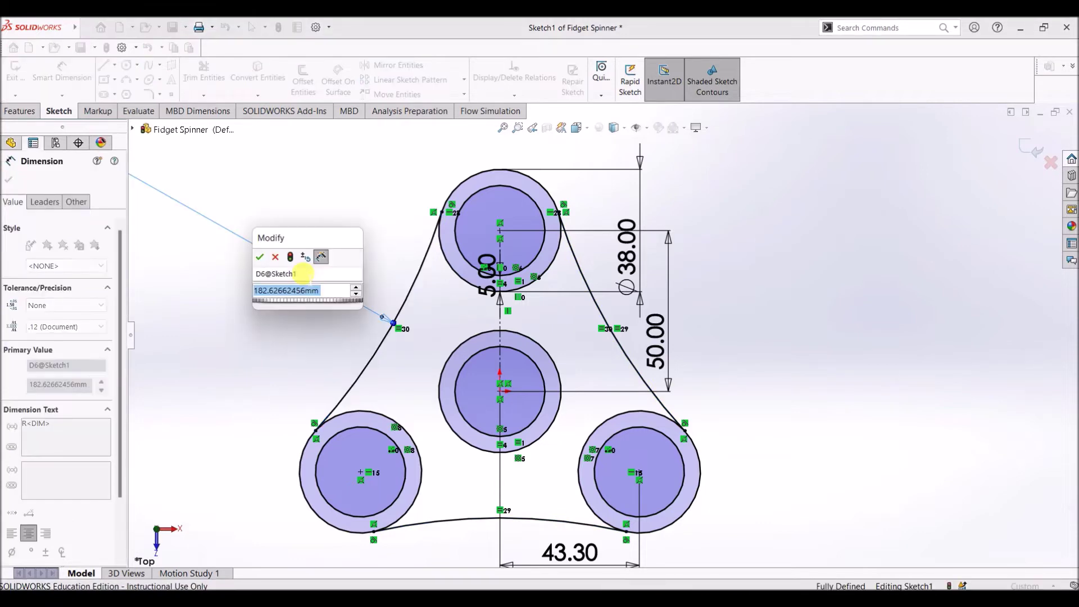
pyautogui.write('50')
pyautogui.press('Return')
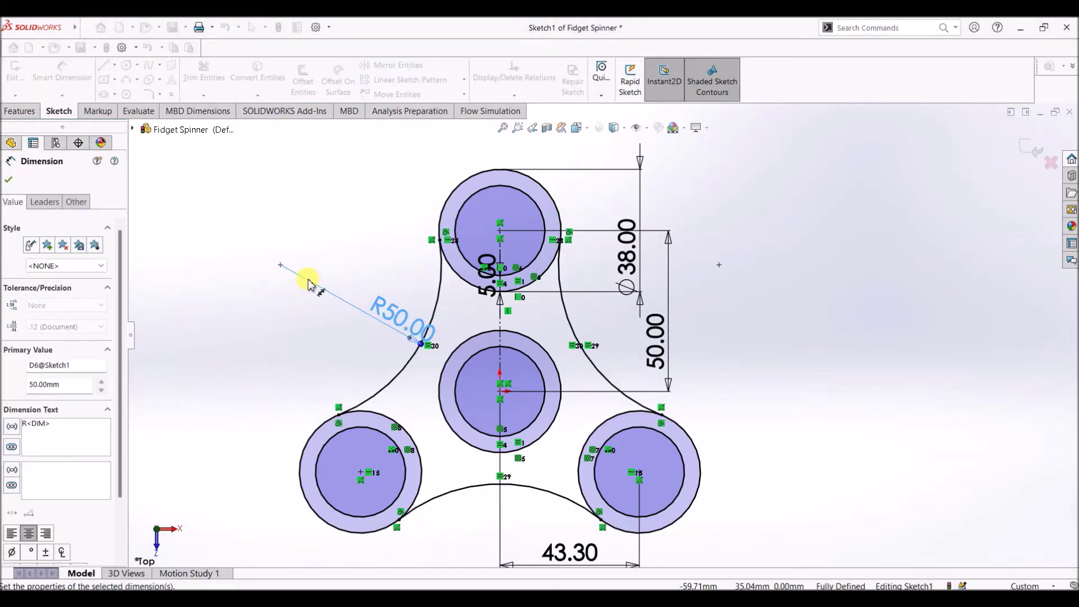
pyautogui.click(10, 180)
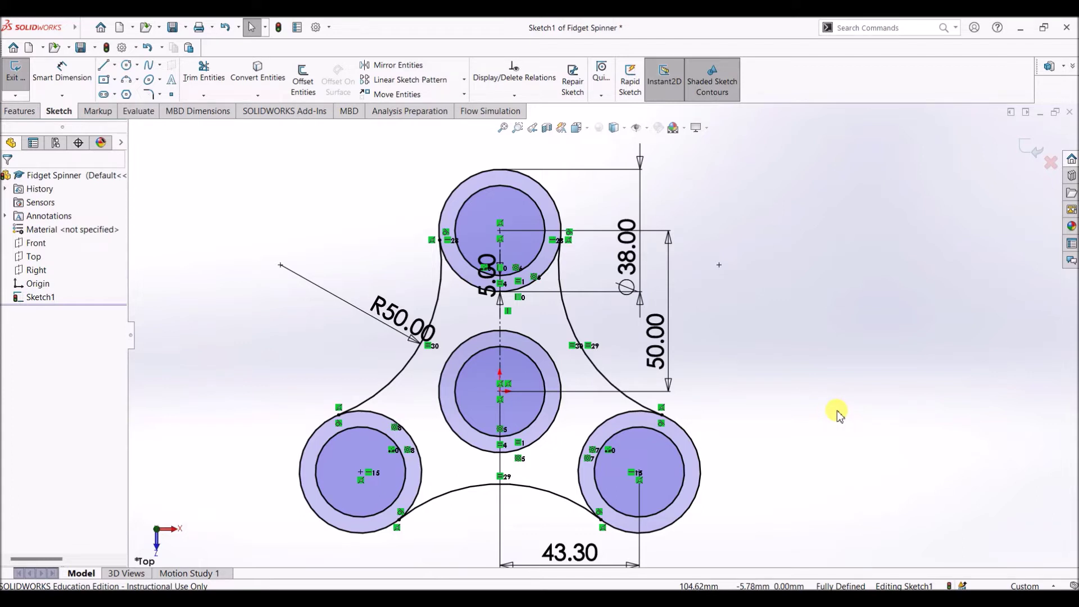
# - Extrude the four ring regions and the body region enclosed by the connecting arcs as a 10 mm blind boss
pyautogui.click(18, 112)
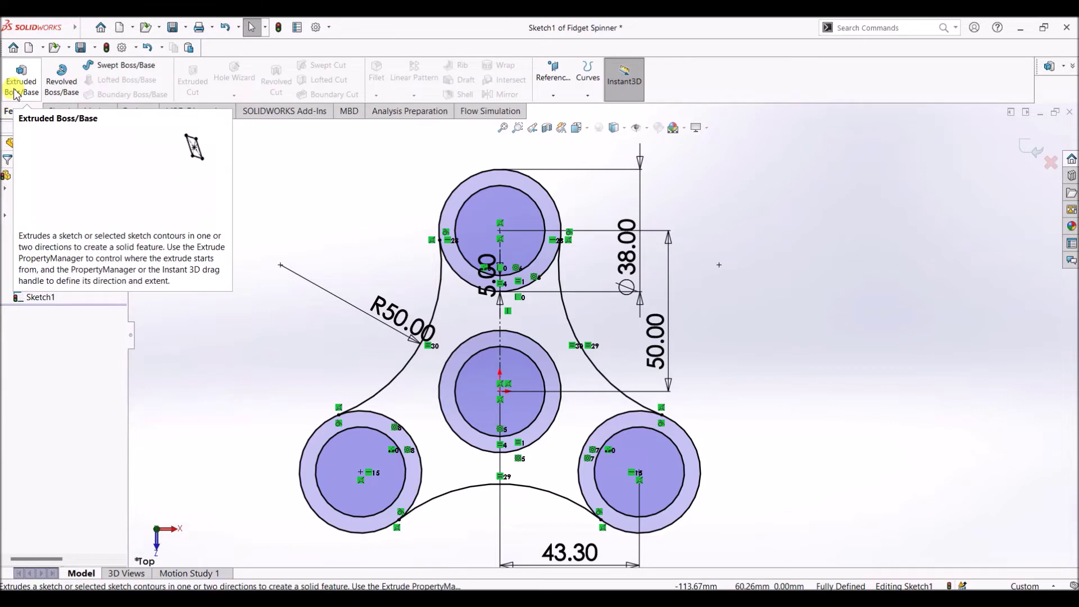
pyautogui.click(16, 93)
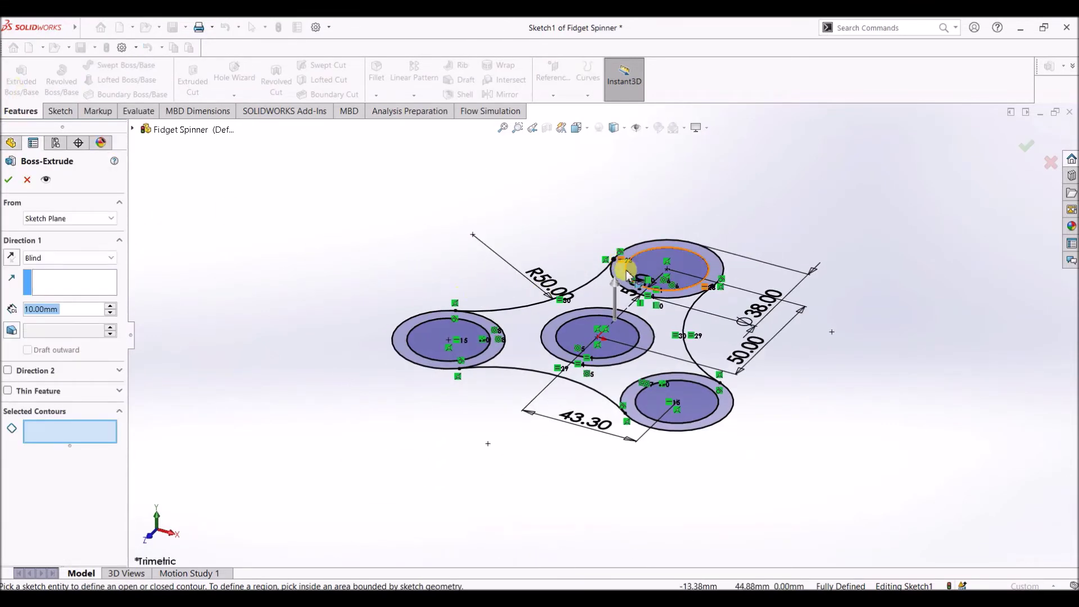
pyautogui.scroll(-4, 635, 263)
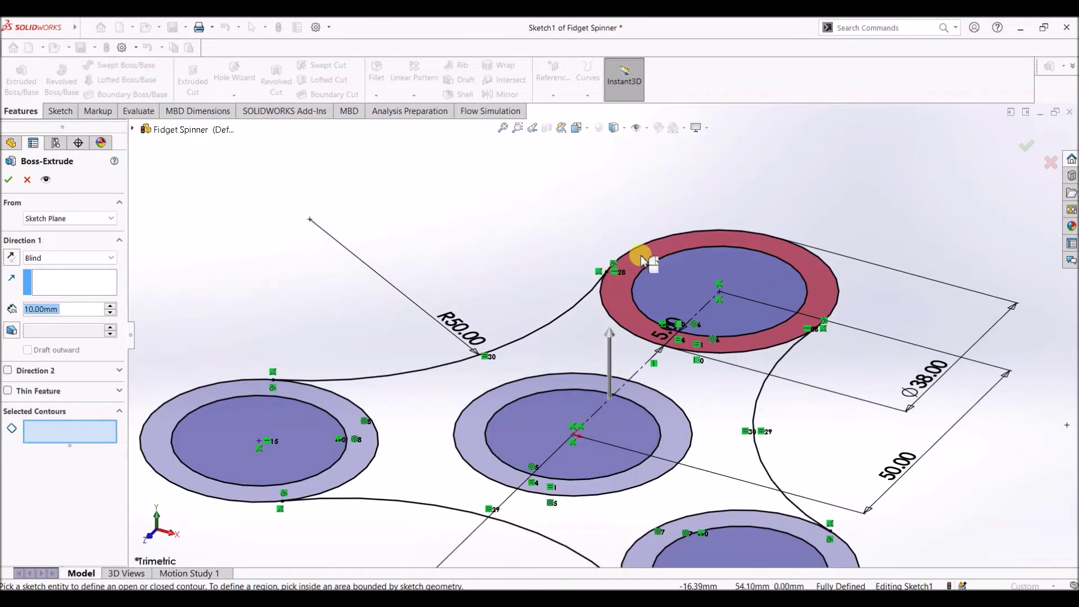
pyautogui.click(642, 259)
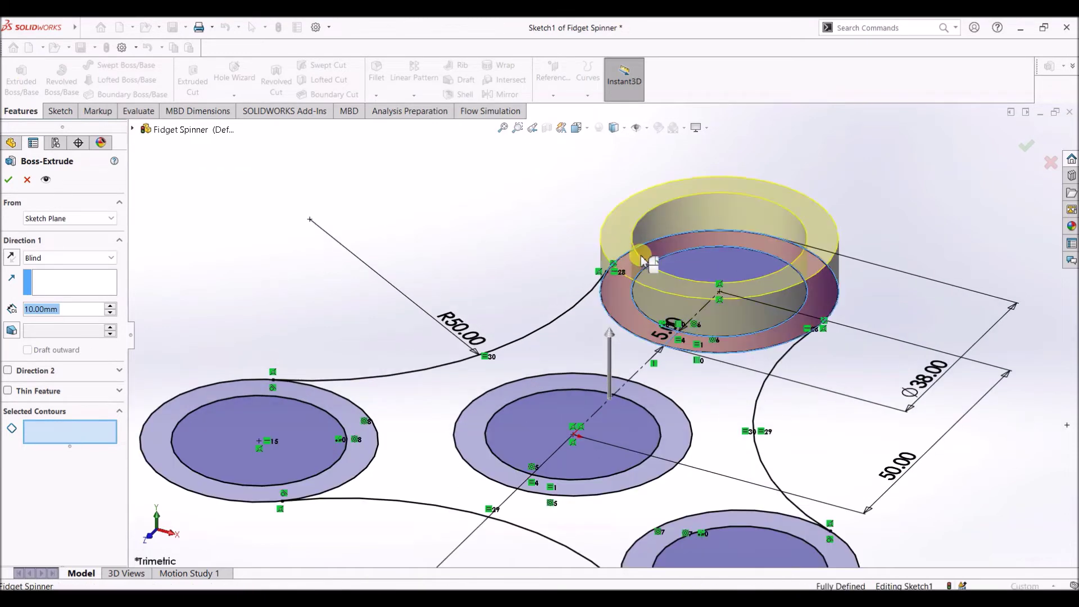
pyautogui.click(333, 406)
pyautogui.scroll(3, 495, 447)
pyautogui.click(506, 403)
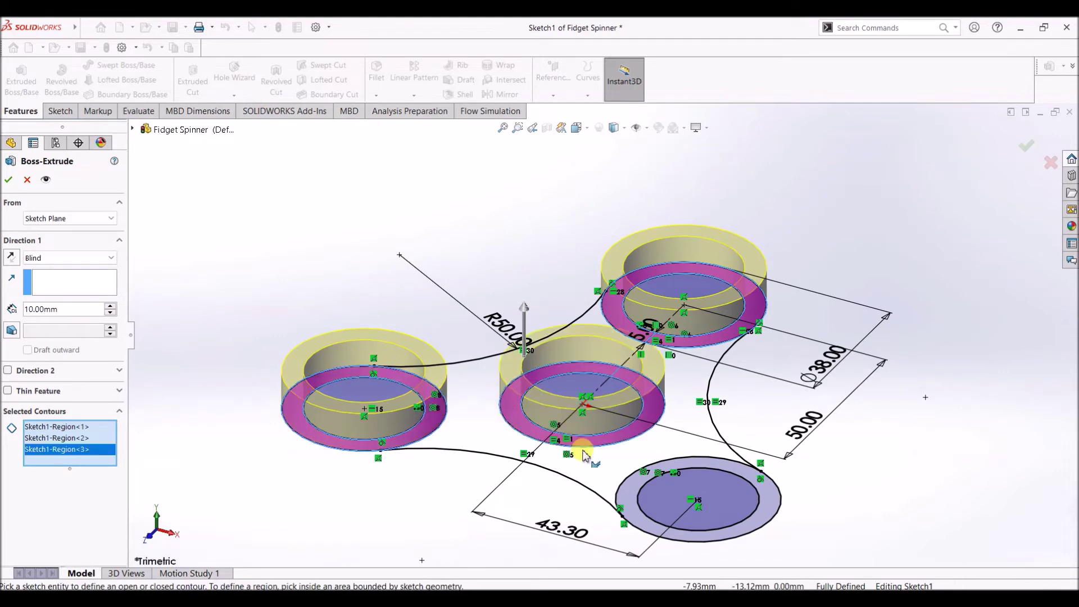
pyautogui.click(633, 497)
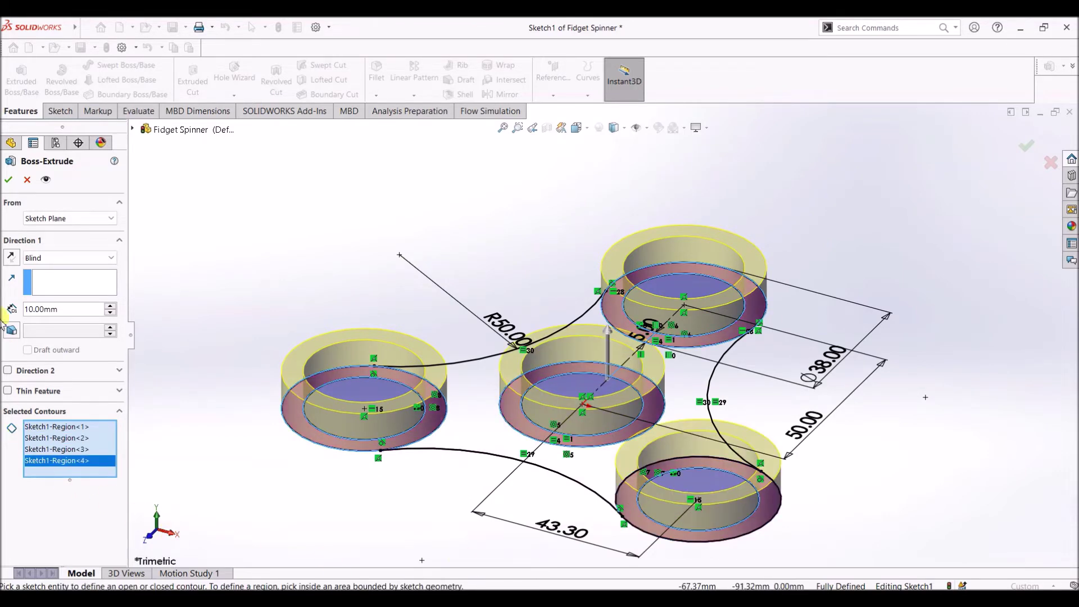
pyautogui.click(466, 417)
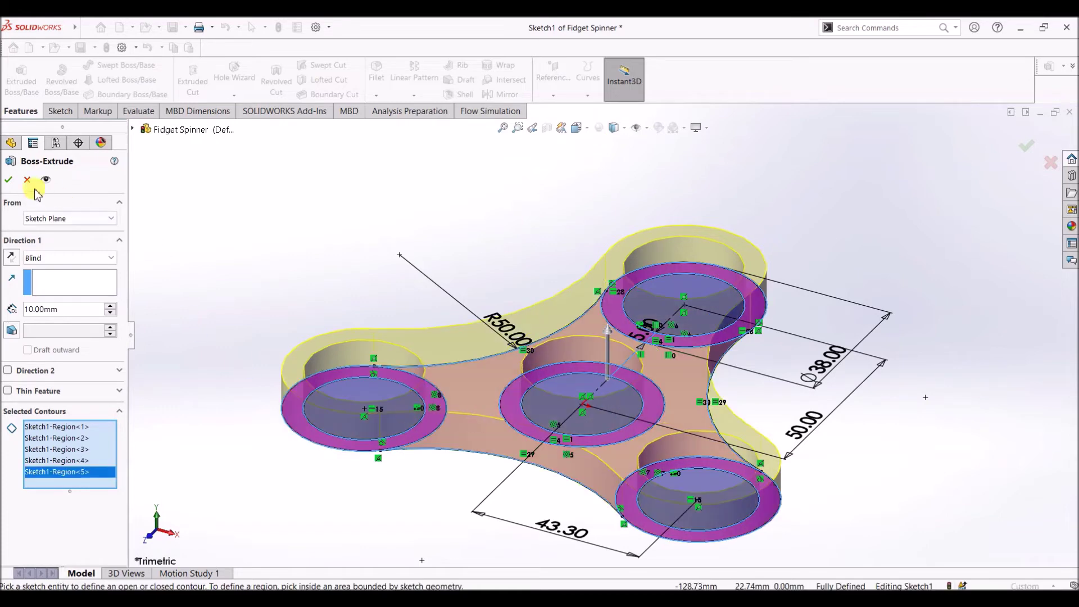
pyautogui.click(10, 180)
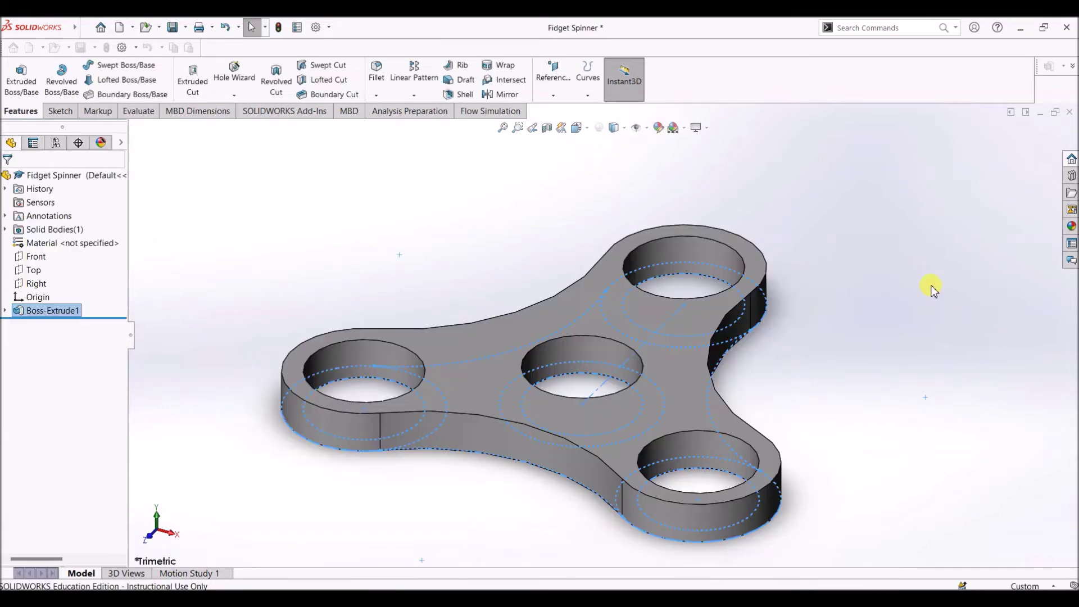
# - Apply a full round fillet to the spinner's outer edge, with the top and bottom faces as side sets and the outer wall as center
pyautogui.moveTo(263, 254); pyautogui.dragTo(270, 330, button='middle')
pyautogui.scroll(5, 513, 451)
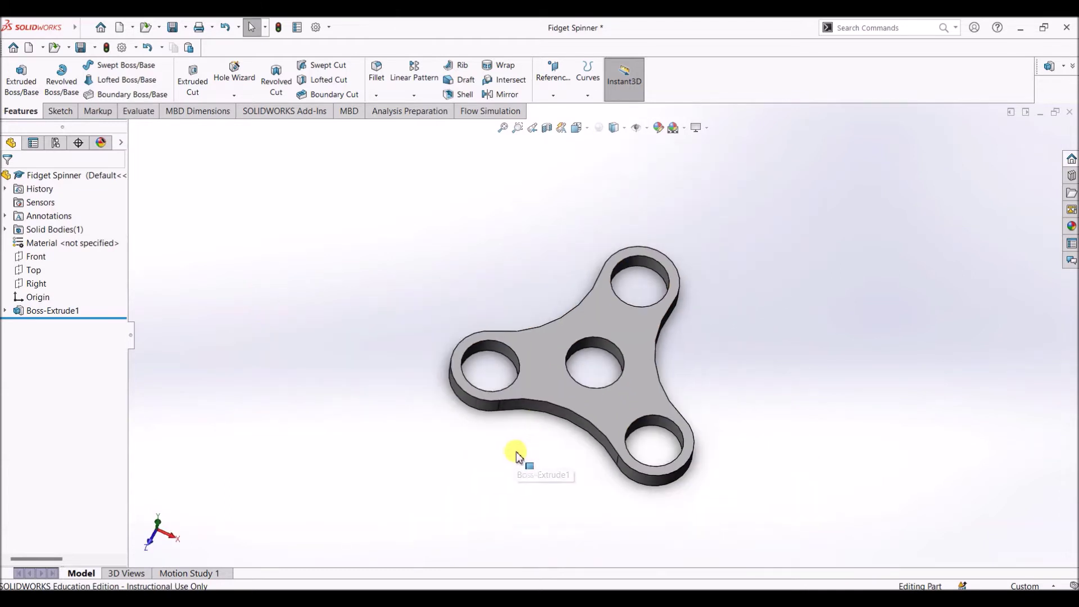
pyautogui.scroll(-2, 521, 455)
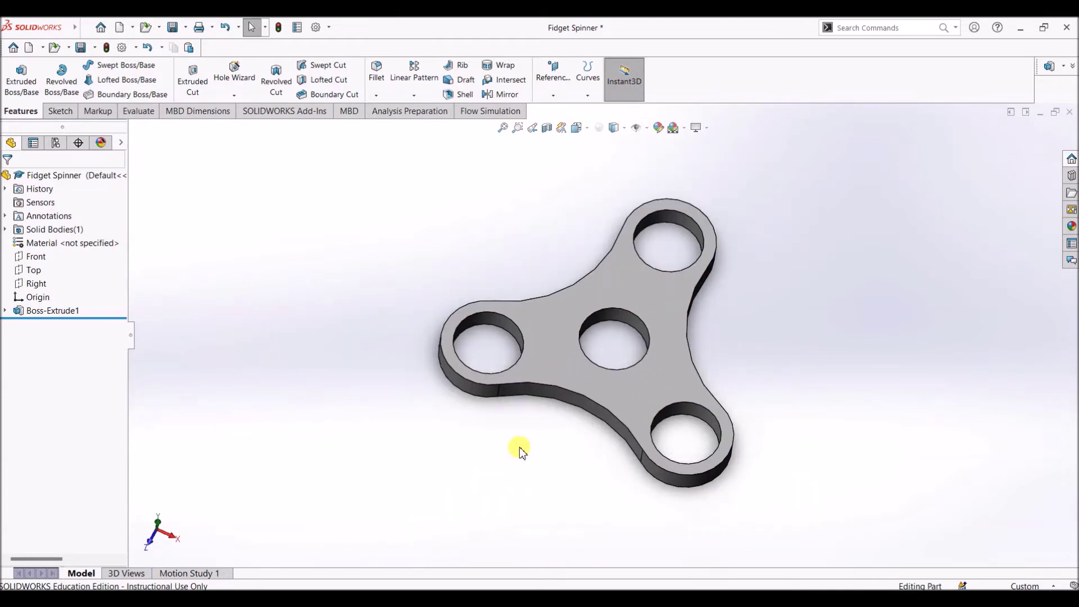
pyautogui.click(376, 78)
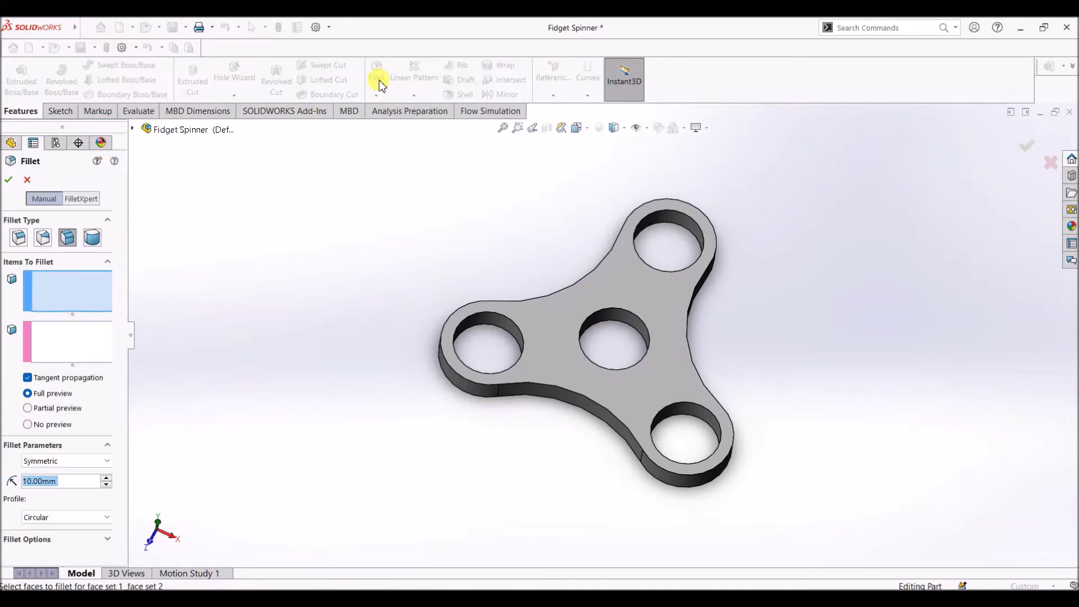
pyautogui.click(91, 242)
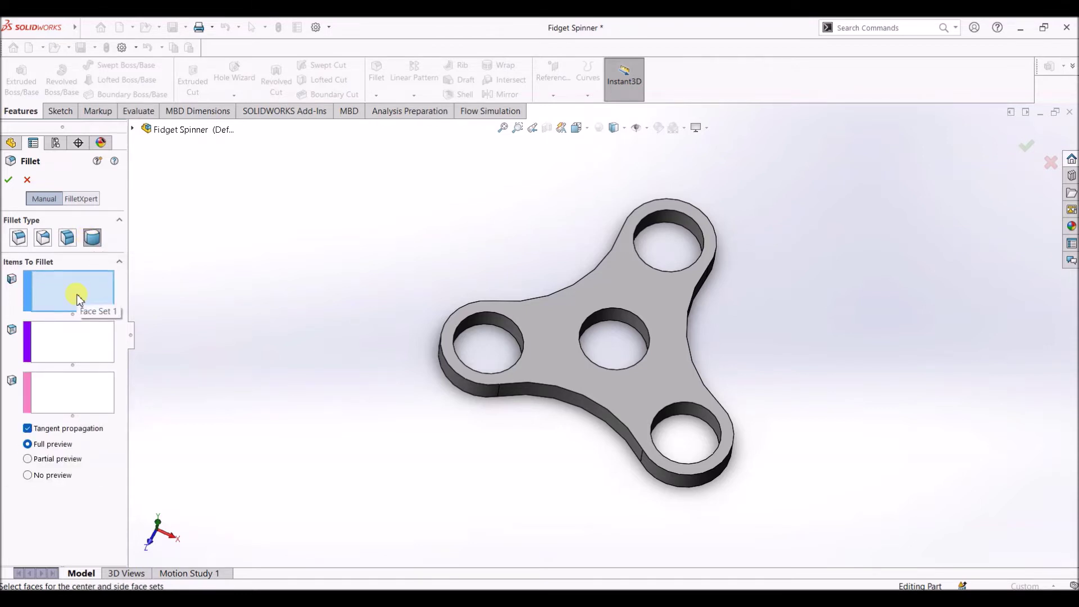
pyautogui.click(547, 328)
pyautogui.moveTo(525, 470); pyautogui.dragTo(527, 365, button='middle')
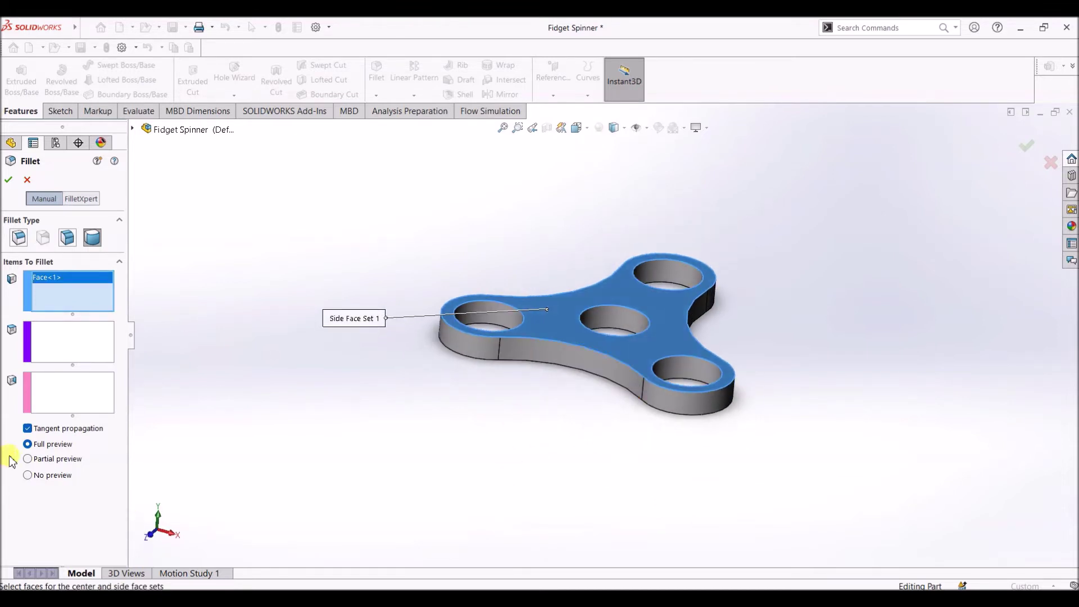
pyautogui.click(67, 408)
pyautogui.moveTo(713, 445); pyautogui.dragTo(628, 283, button='middle')
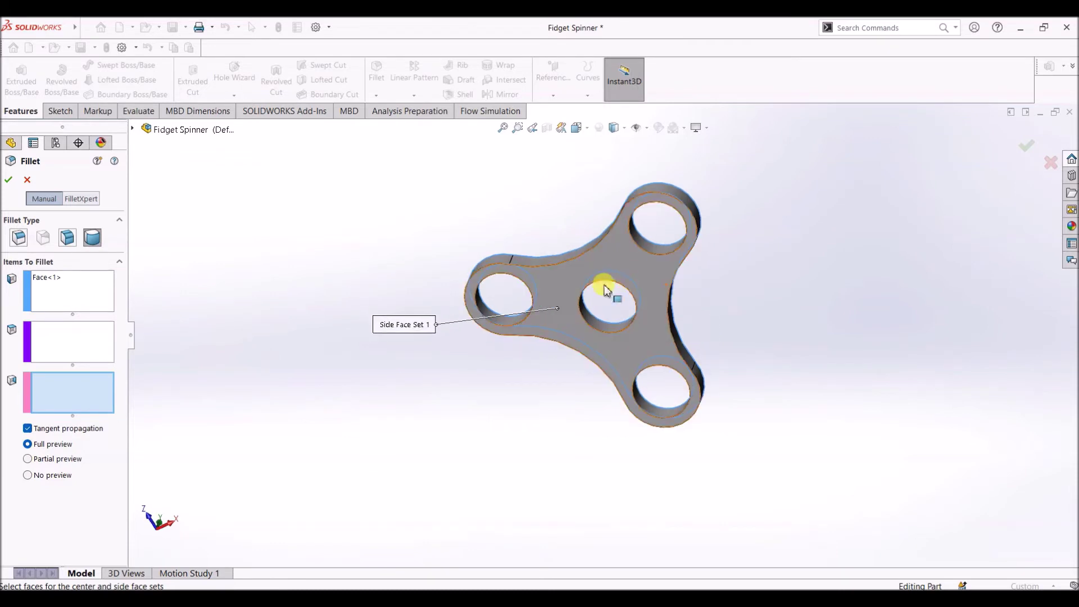
pyautogui.click(557, 291)
pyautogui.moveTo(261, 304); pyautogui.dragTo(241, 568, button='middle')
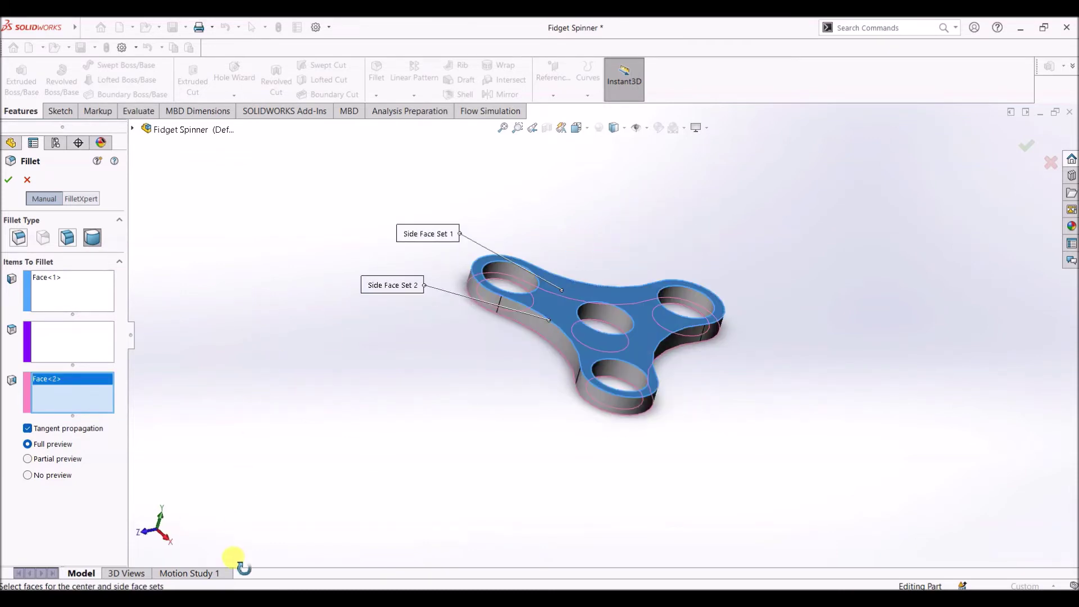
pyautogui.click(62, 340)
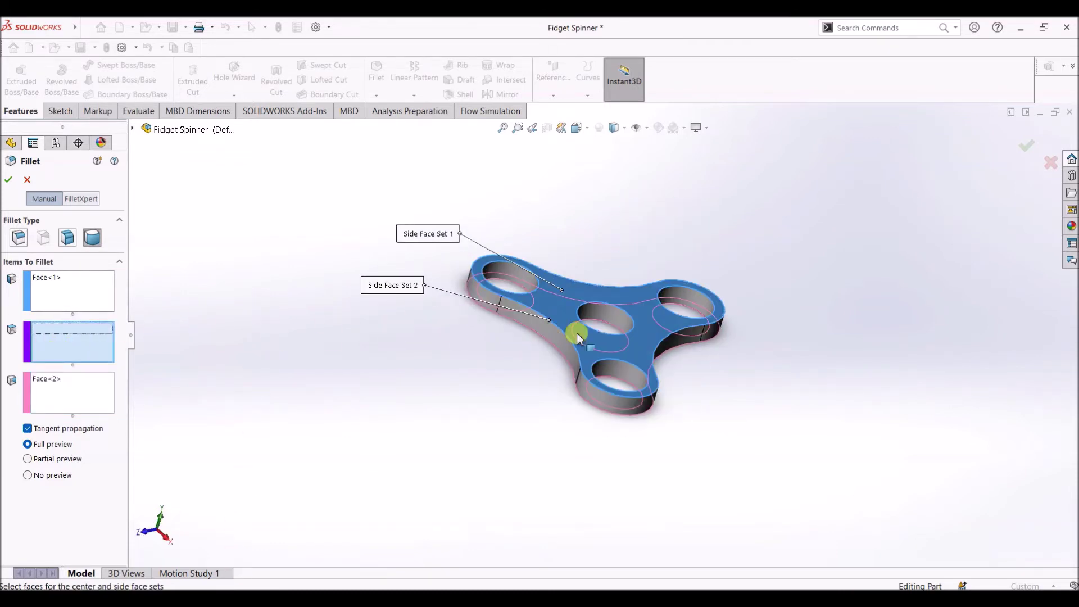
pyautogui.click(560, 341)
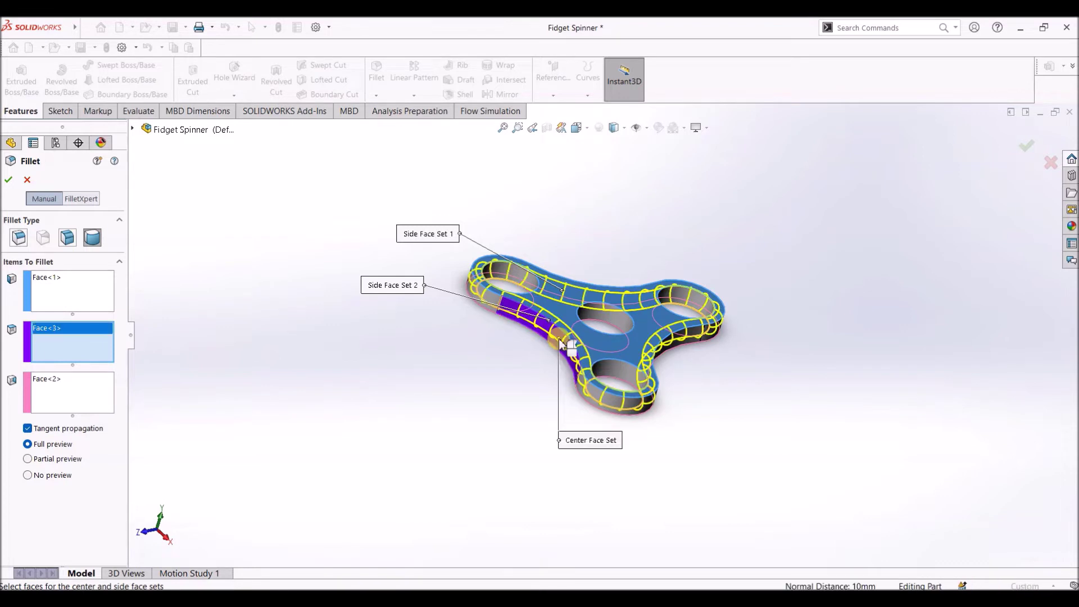
pyautogui.click(6, 181)
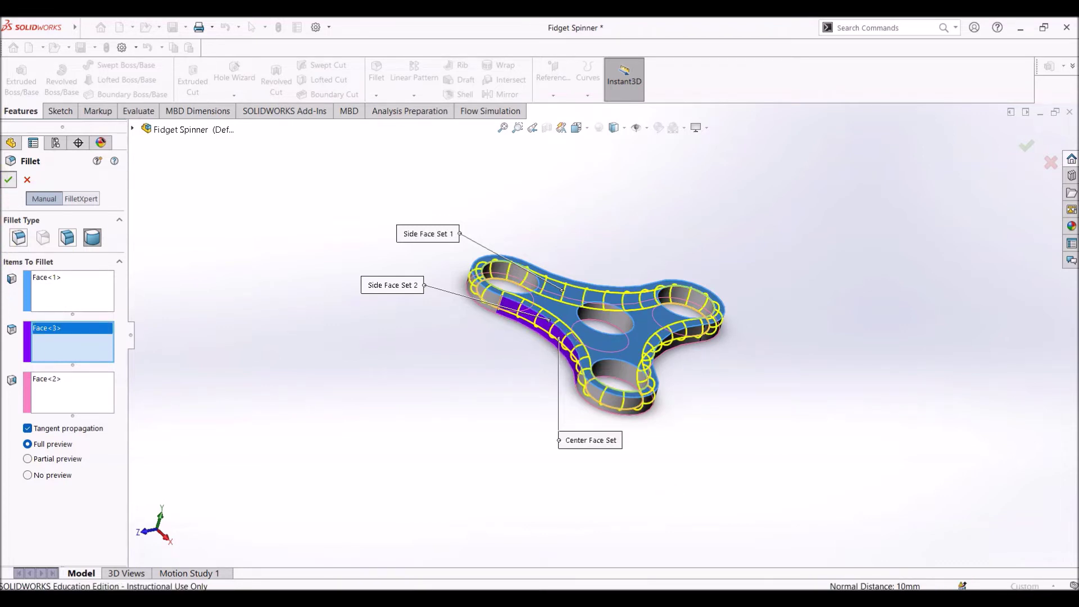
# - Add a 1 mm face fillet between the top face and the inner wall of the left outer hole
pyautogui.click(579, 131)
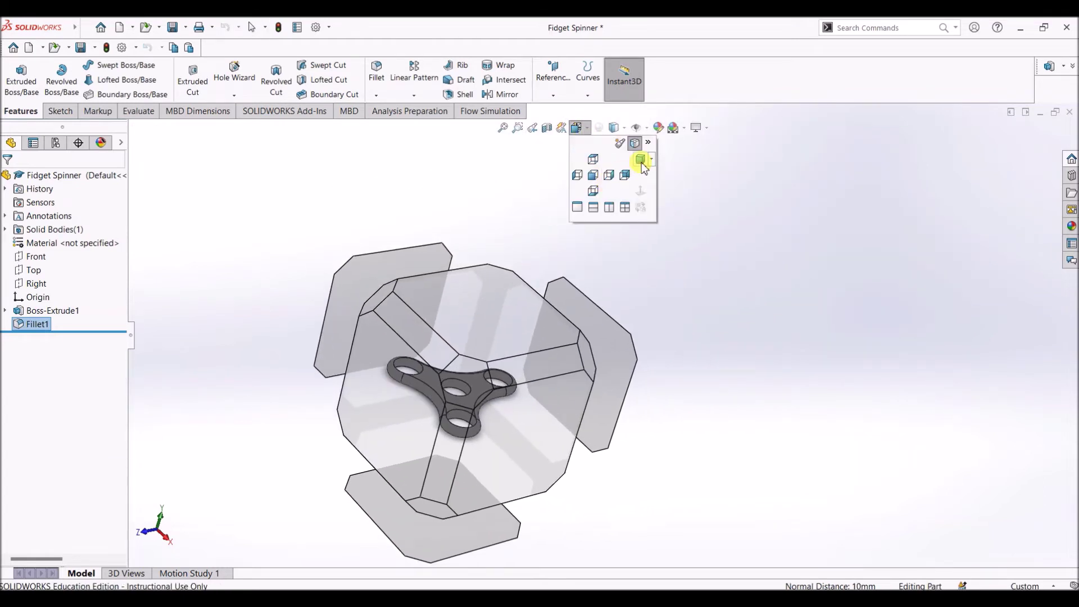
pyautogui.click(643, 164)
pyautogui.moveTo(296, 321); pyautogui.dragTo(318, 376, button='middle')
pyautogui.moveTo(309, 387); pyautogui.dragTo(317, 406, button='middle')
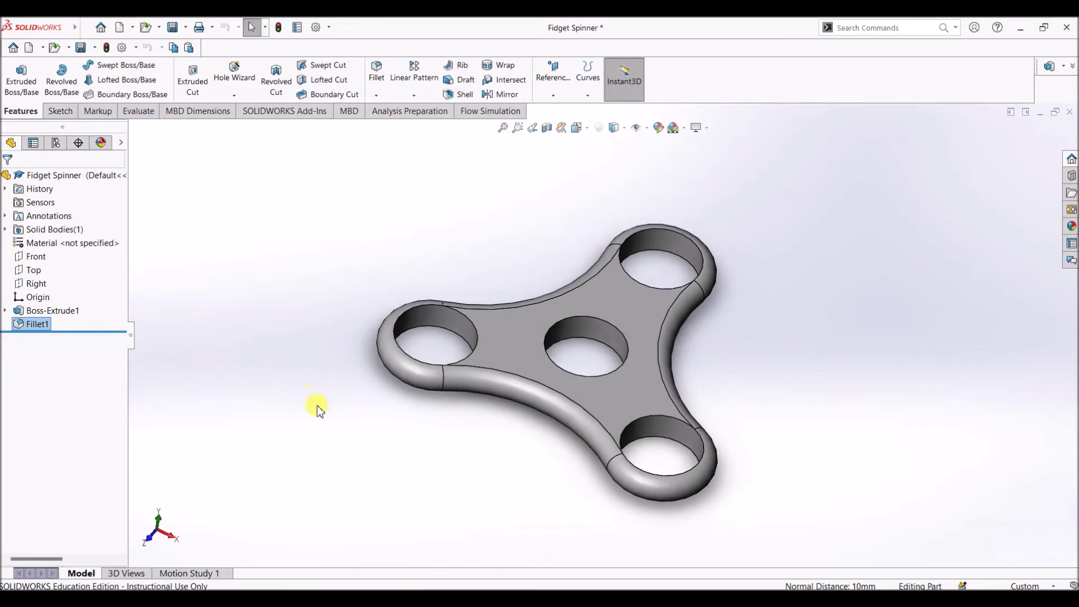
pyautogui.moveTo(328, 314); pyautogui.dragTo(386, 225, button='middle')
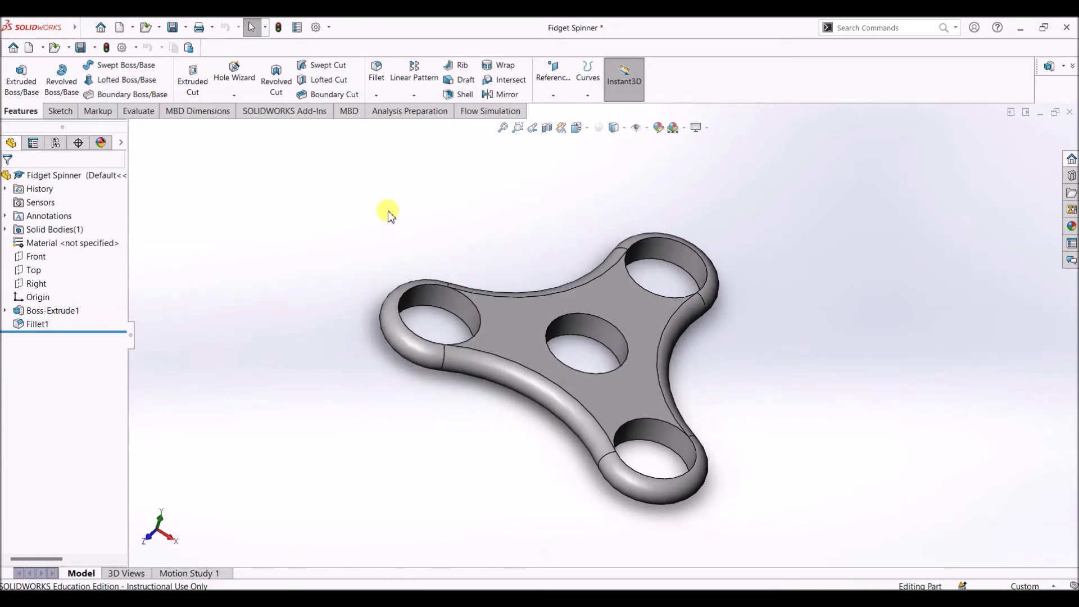
pyautogui.click(375, 84)
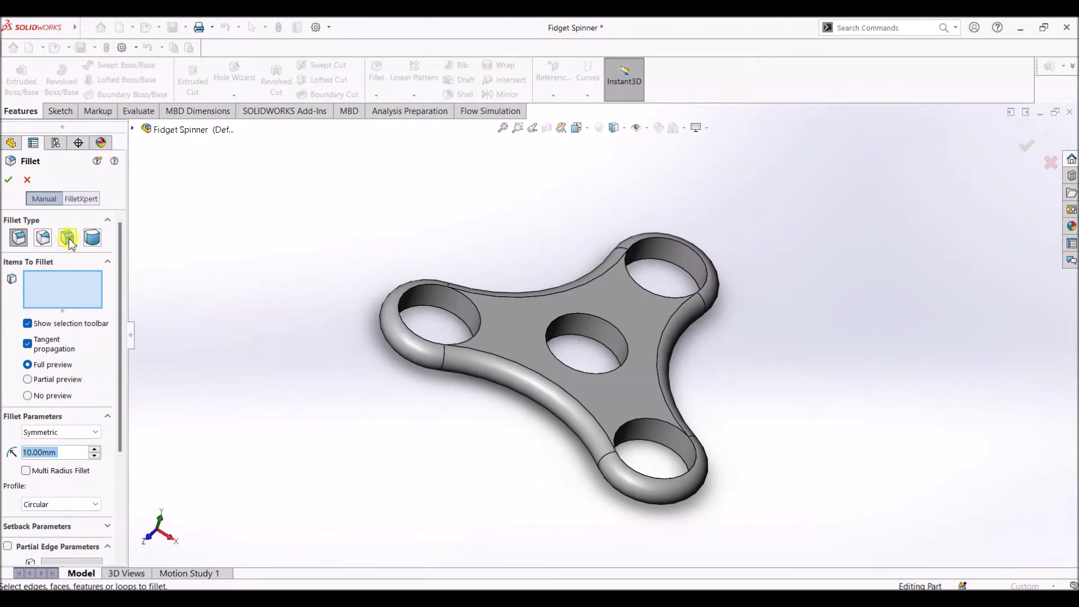
pyautogui.click(68, 238)
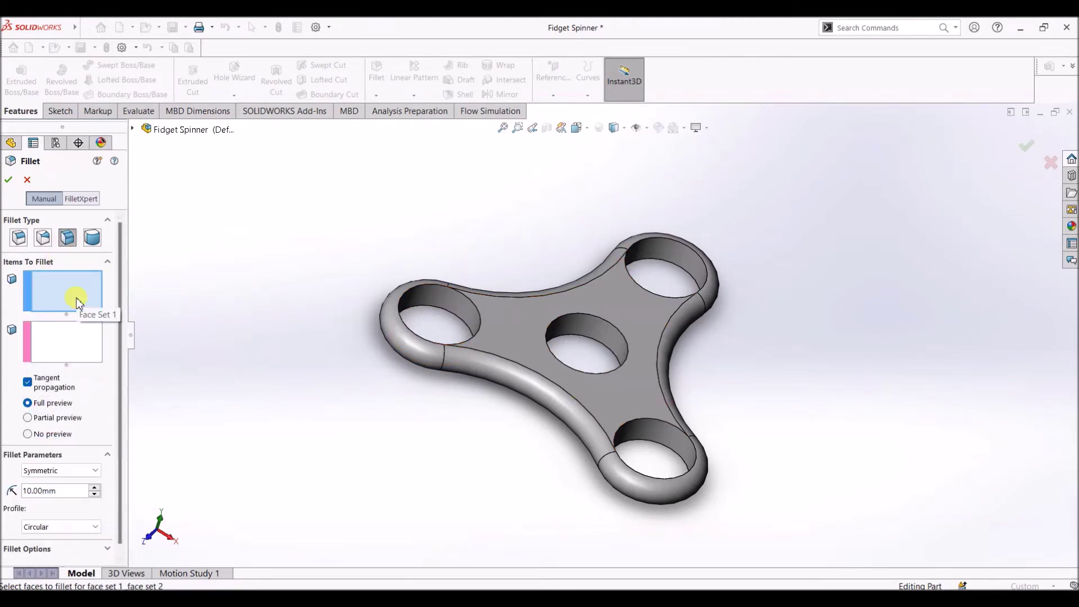
pyautogui.click(518, 327)
pyautogui.click(55, 358)
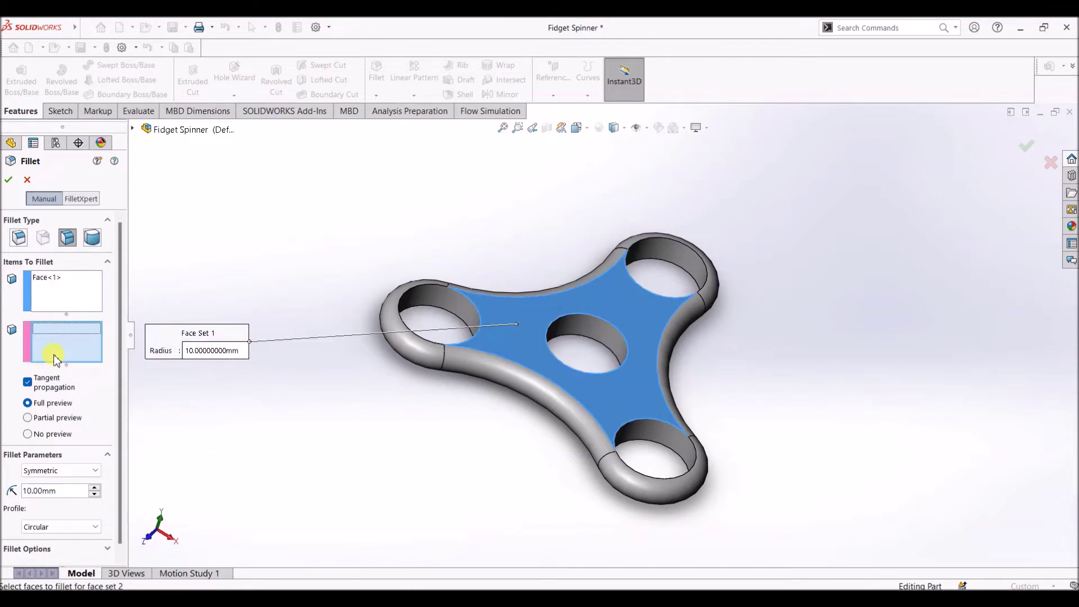
pyautogui.click(450, 299)
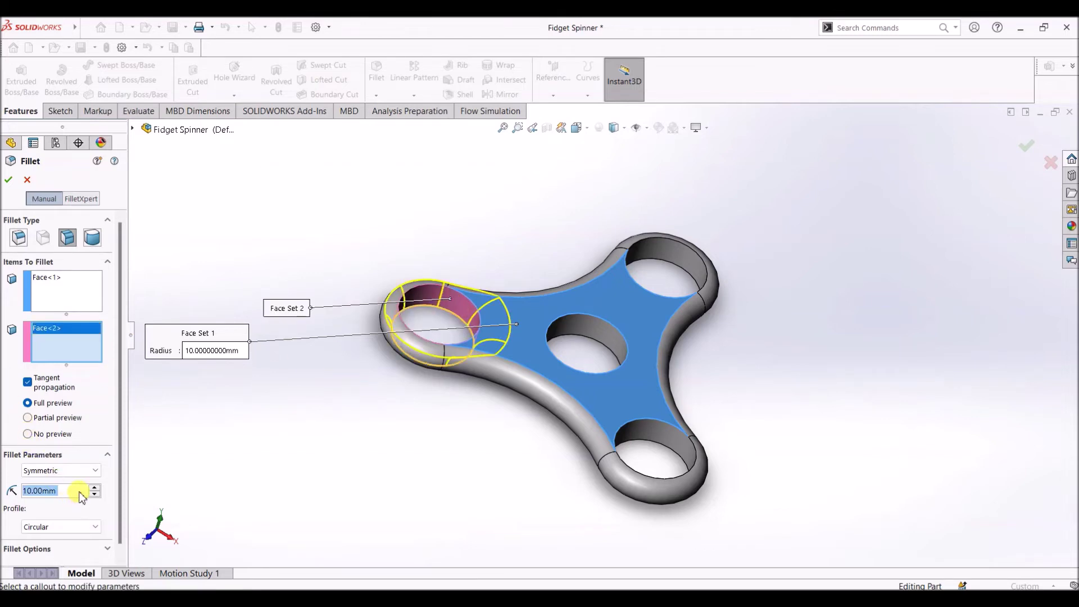
pyautogui.write('1')
pyautogui.press('Return')
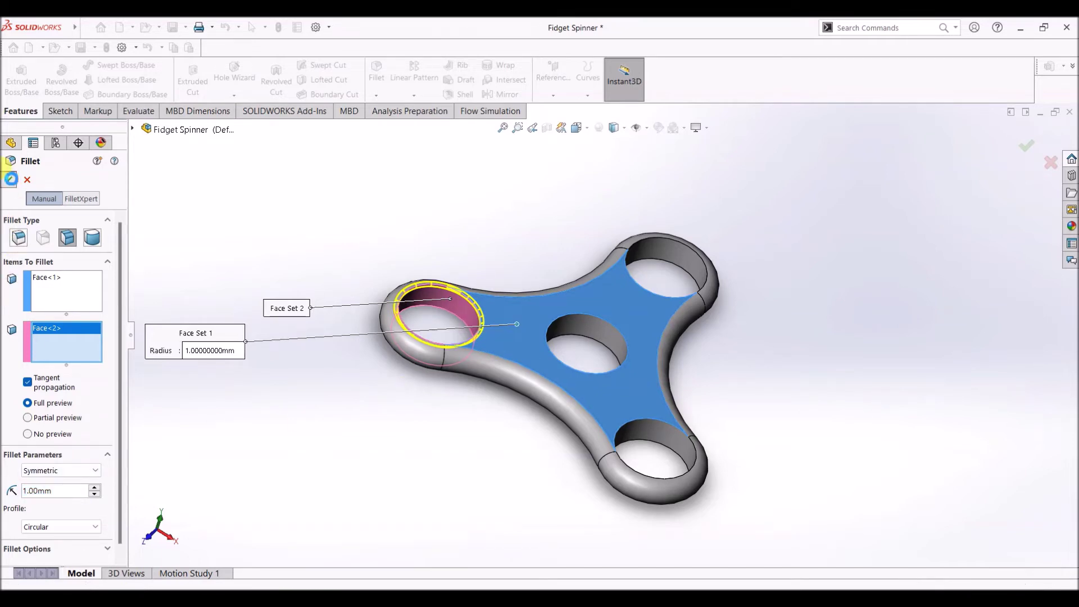
pyautogui.click(10, 180)
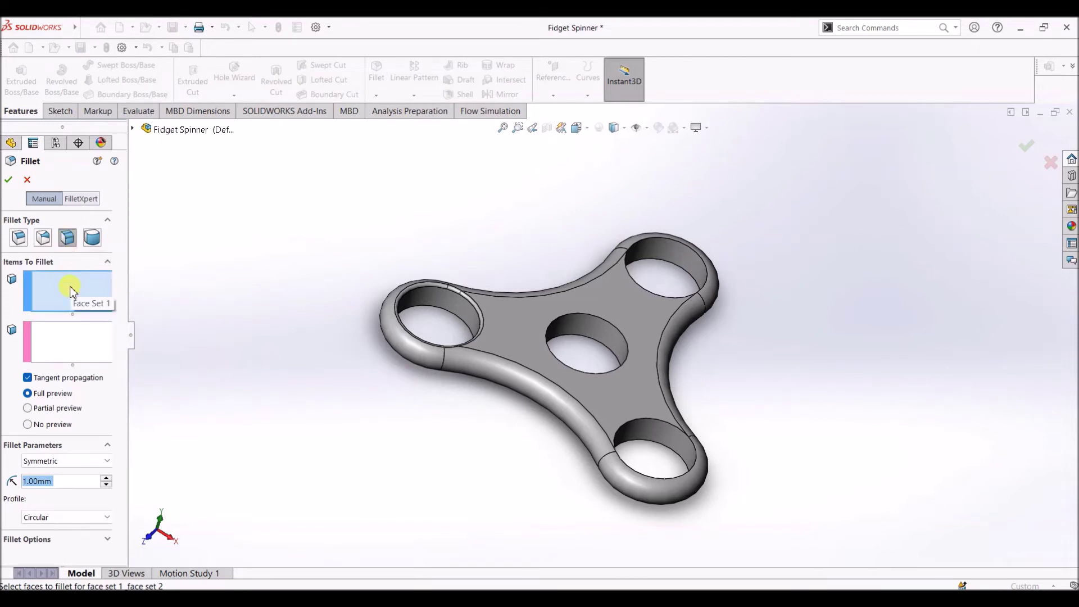
# - Add a 1 mm face fillet between the top face and the inner wall of the central hole
pyautogui.click(630, 313)
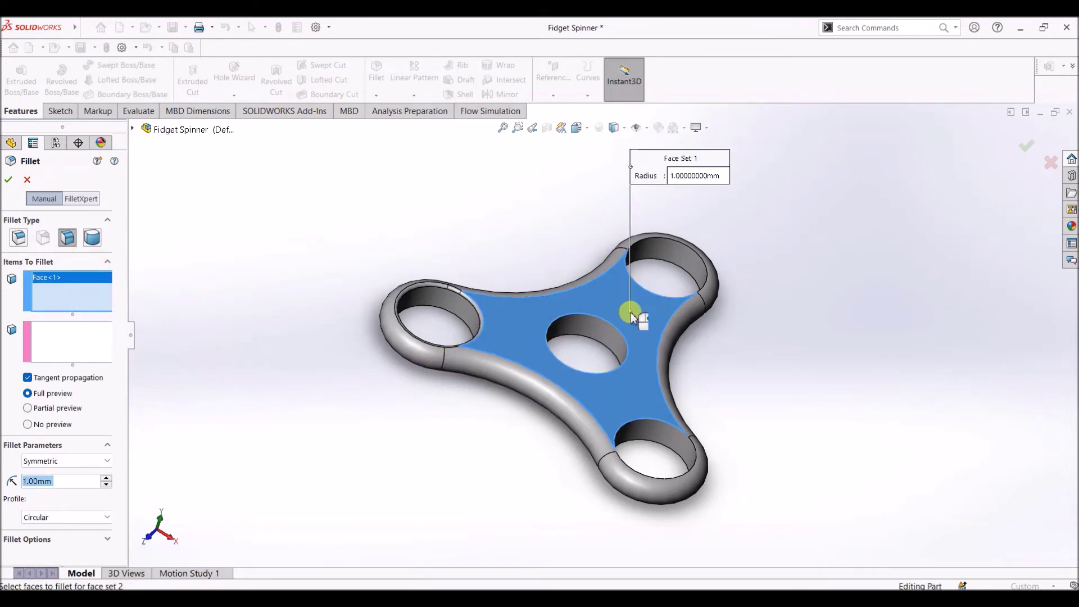
pyautogui.click(51, 354)
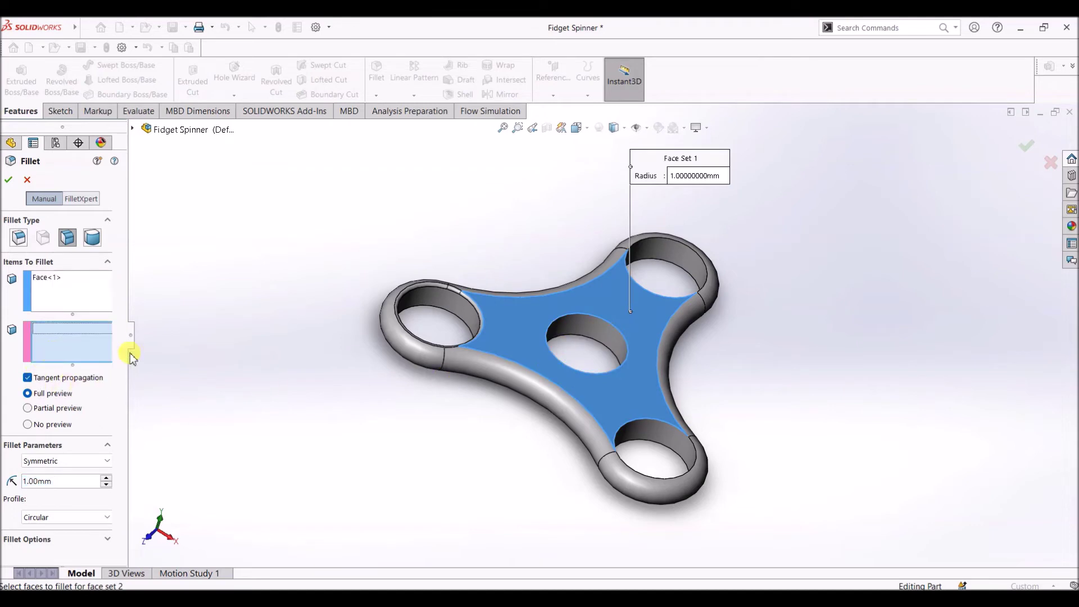
pyautogui.click(609, 332)
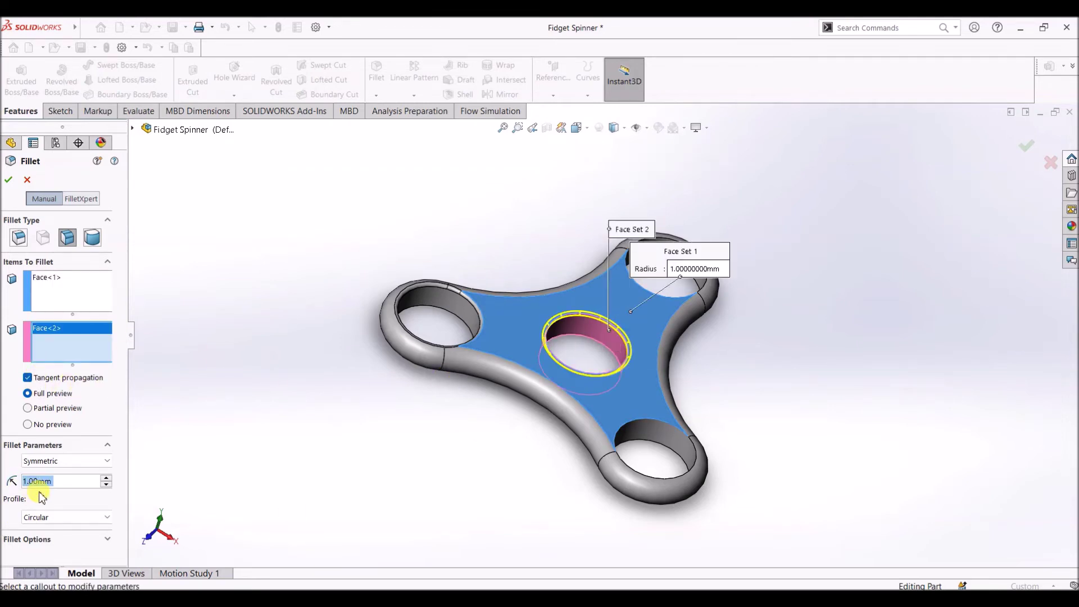
# - Rotate the model and add a 1 mm face fillet between the top face and the inner wall of the lower-left outer hole
pyautogui.moveTo(376, 474); pyautogui.dragTo(441, 250, button='middle')
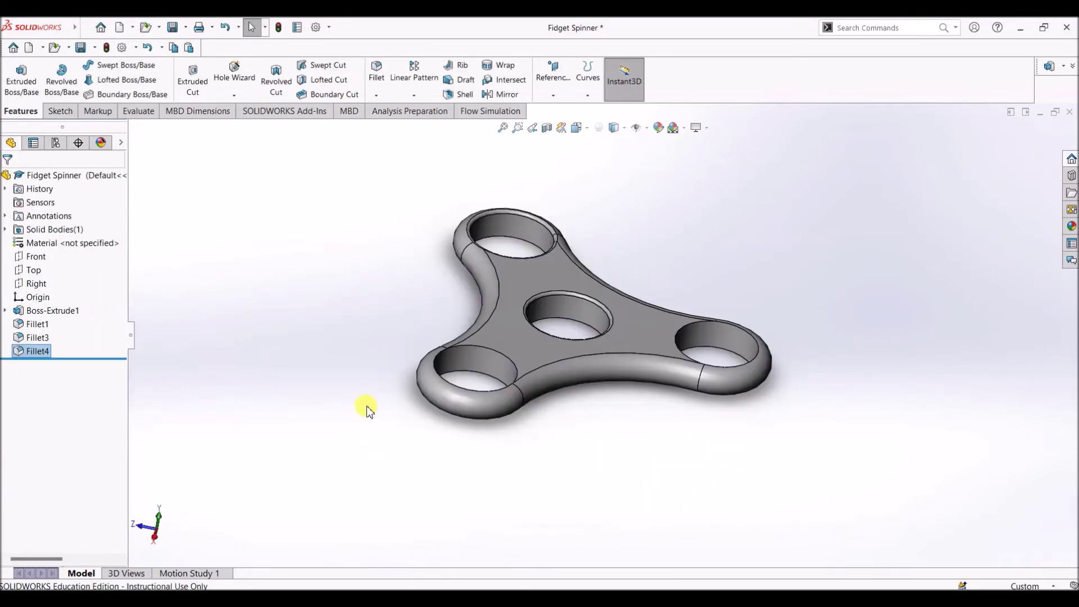
pyautogui.moveTo(367, 406); pyautogui.dragTo(325, 450, button='middle')
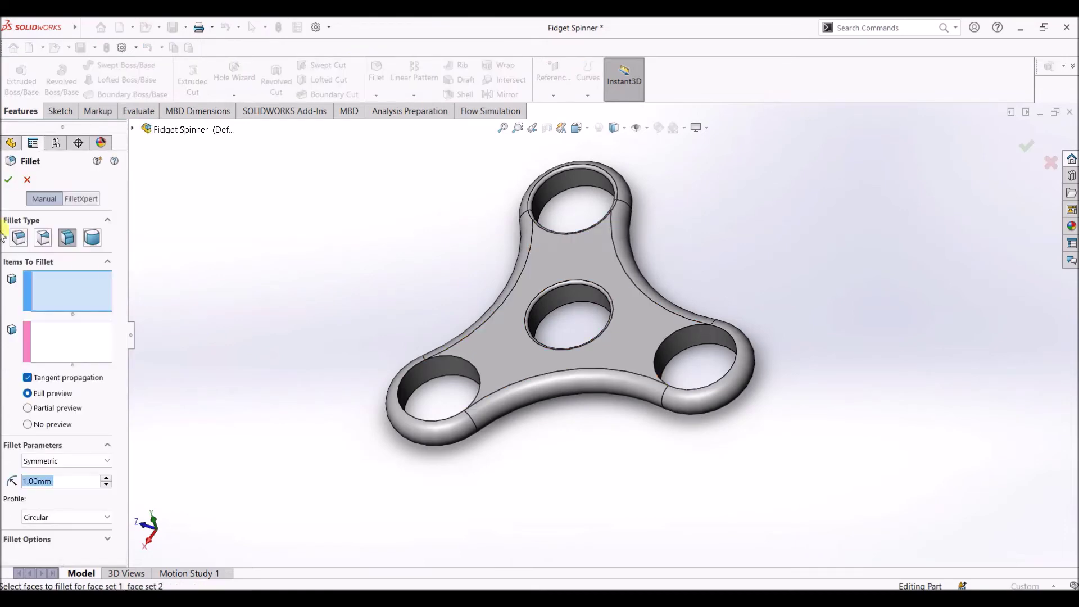
pyautogui.click(498, 349)
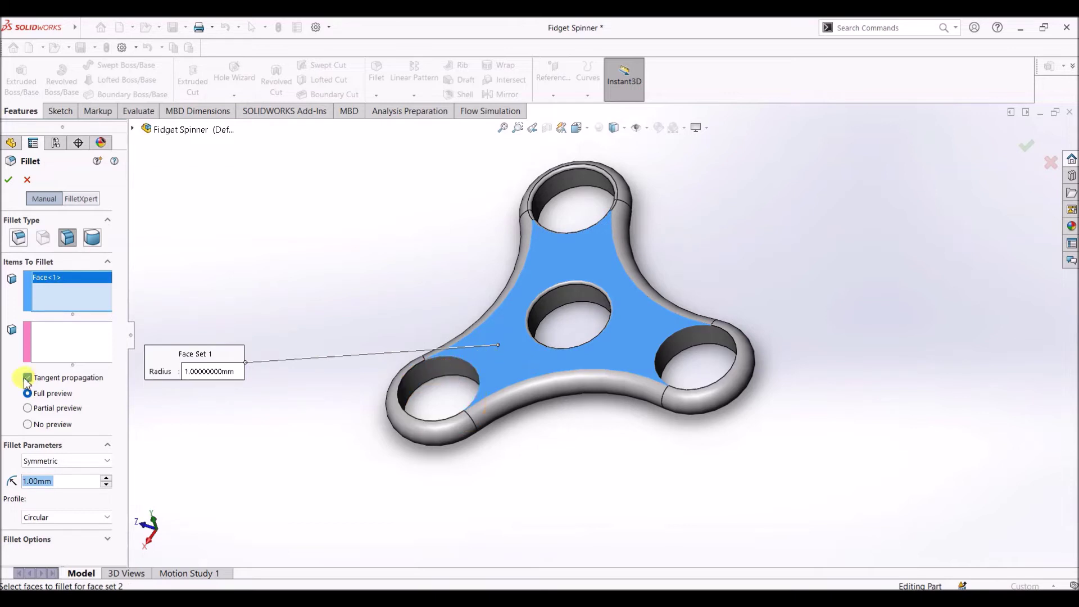
pyautogui.click(54, 355)
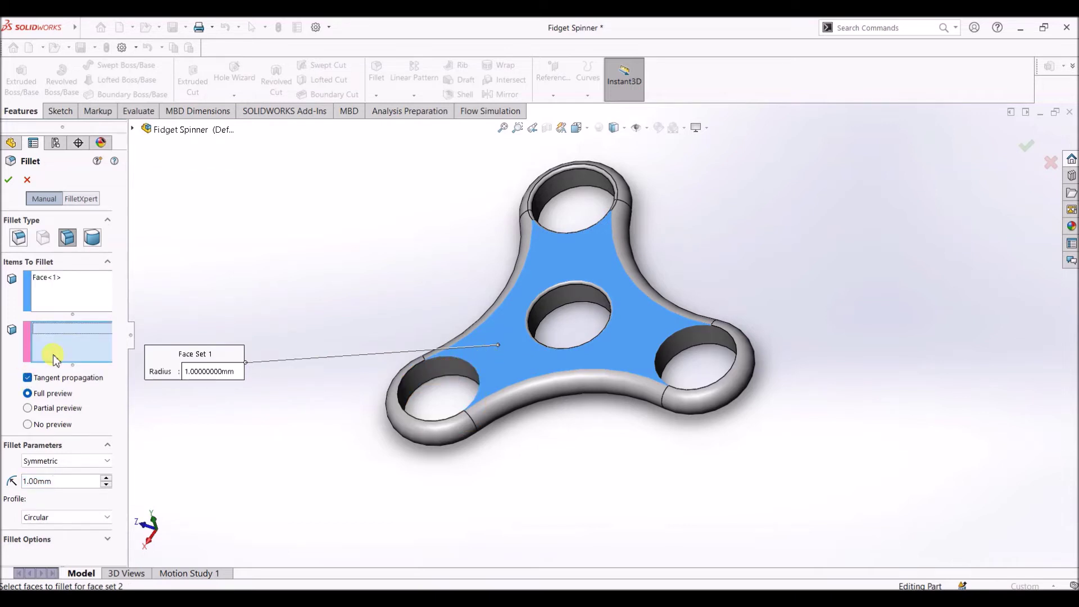
pyautogui.click(452, 372)
pyautogui.click(10, 181)
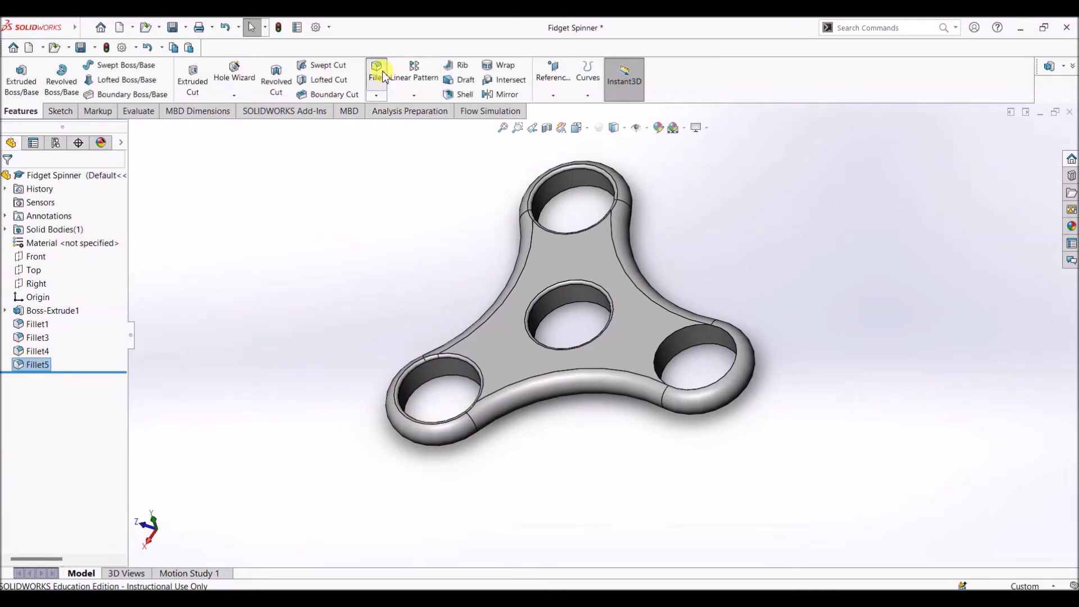
# - Add a 1 mm face fillet between the top face and the inner wall of the right outer hole
pyautogui.click(643, 344)
pyautogui.click(61, 351)
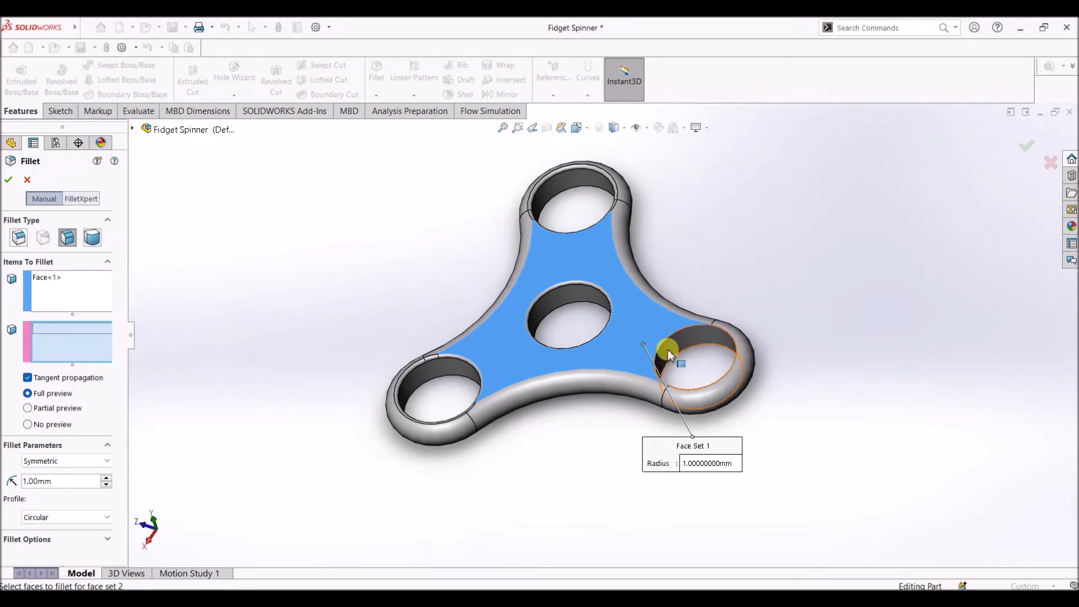
pyautogui.click(667, 380)
pyautogui.click(8, 181)
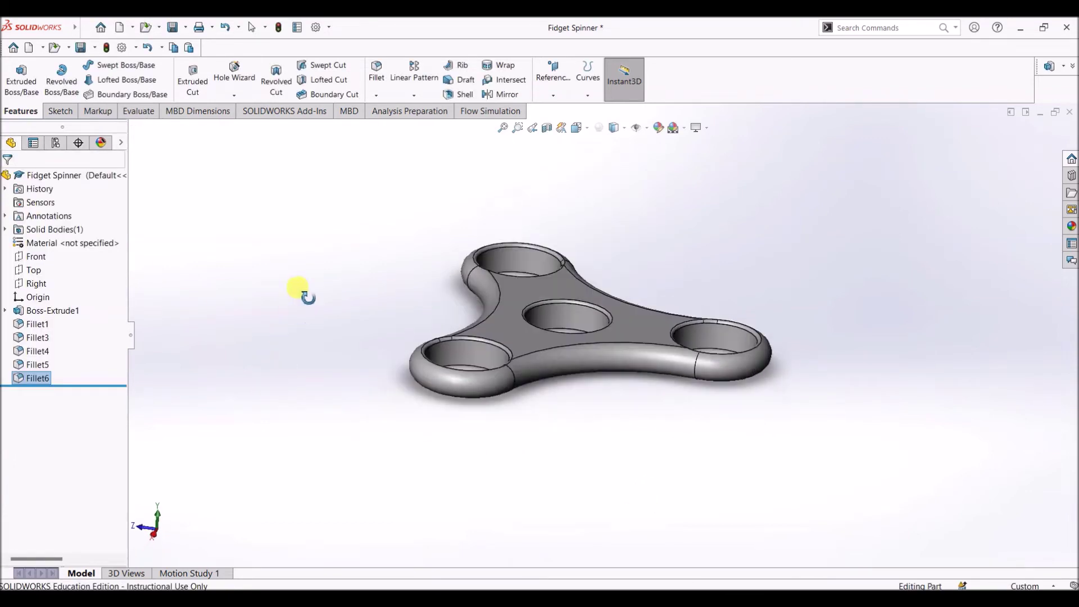
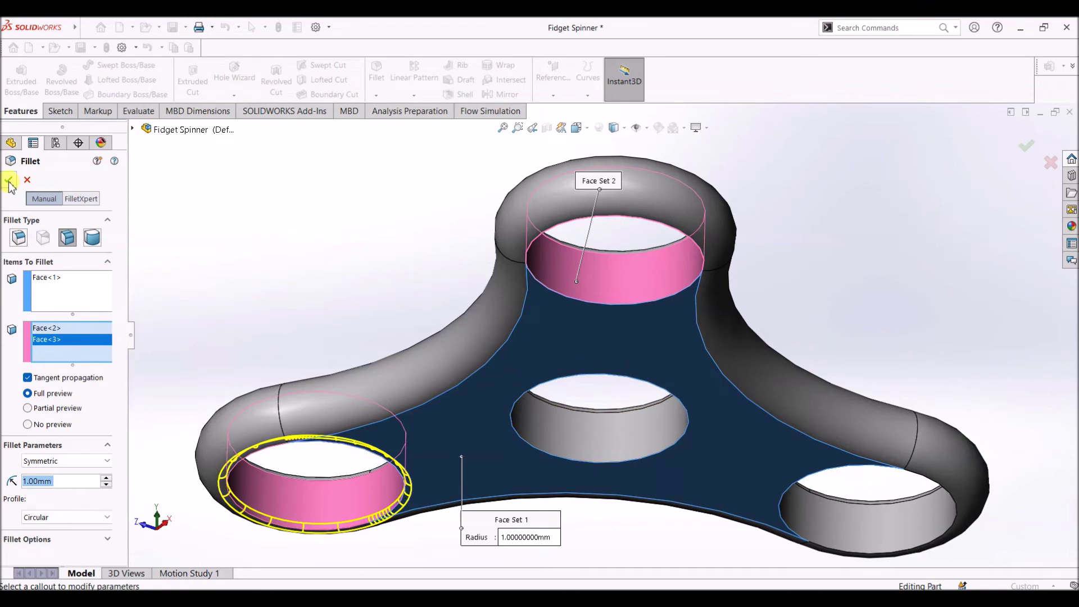
# - Apply a 1 mm face fillet with the underside as one face set and the upper and lower-right outer hole walls as the other
pyautogui.click(376, 77)
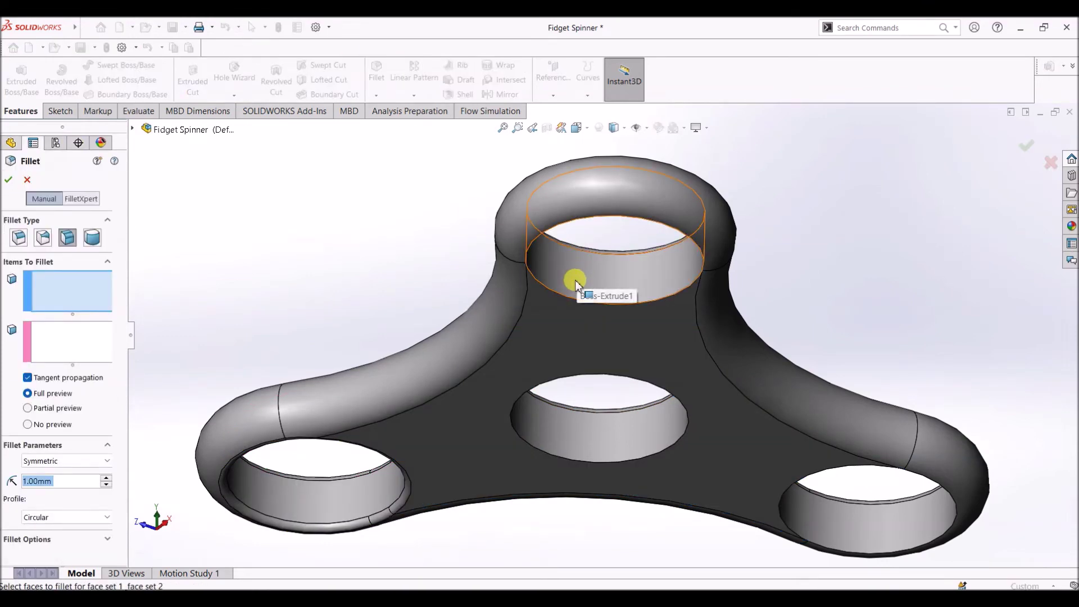
pyautogui.click(562, 334)
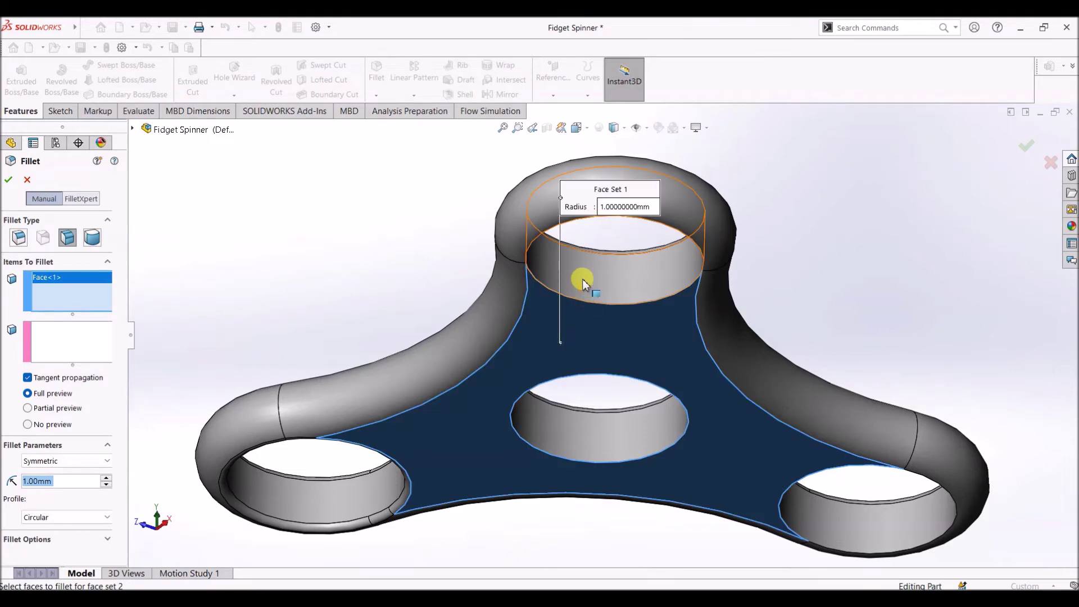
pyautogui.click(70, 346)
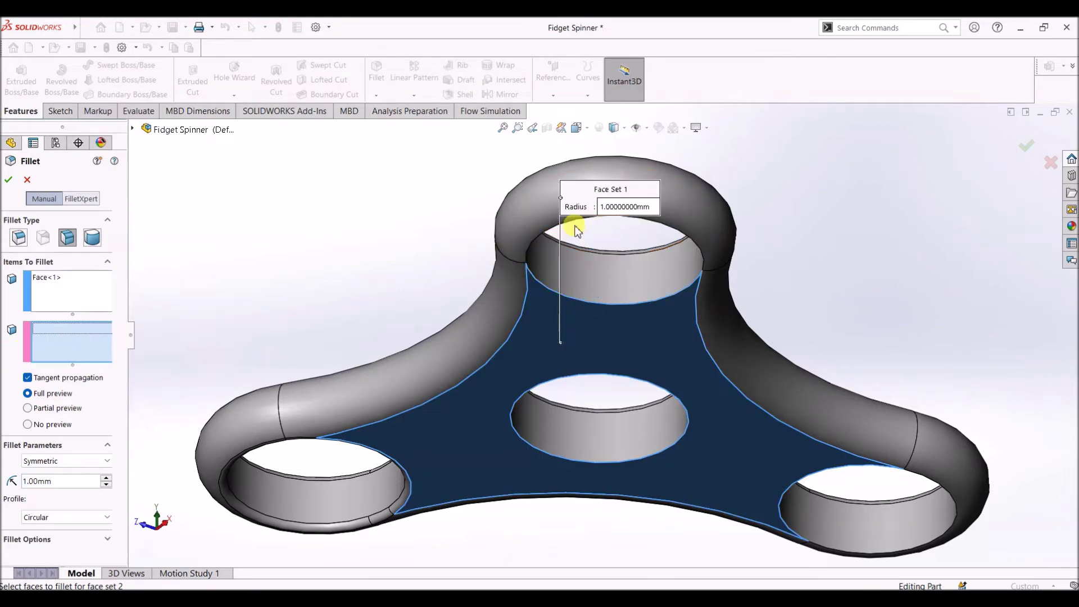
pyautogui.click(596, 273)
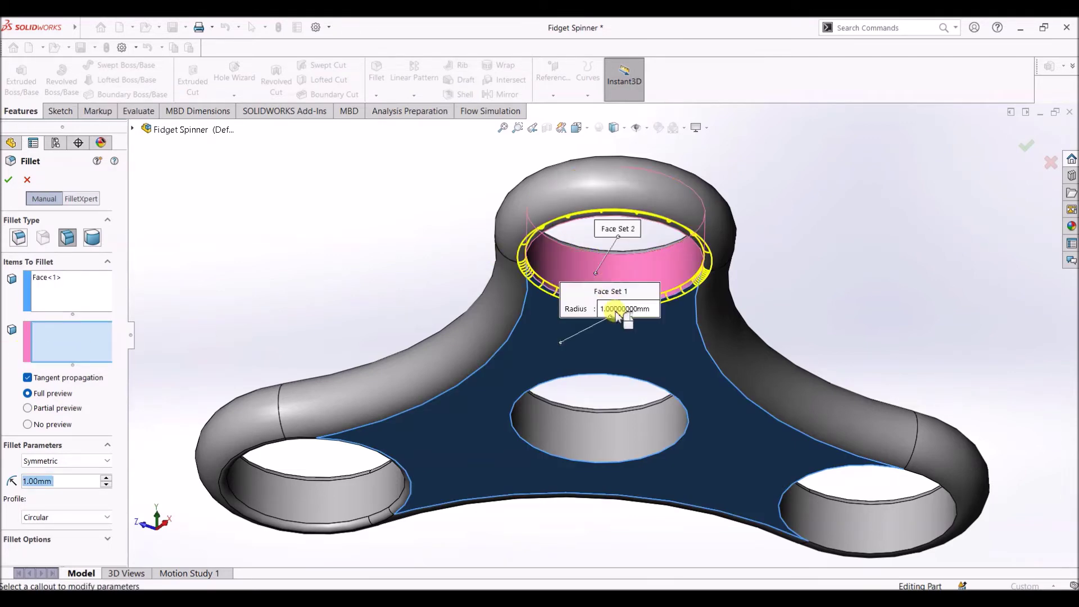
pyautogui.click(868, 526)
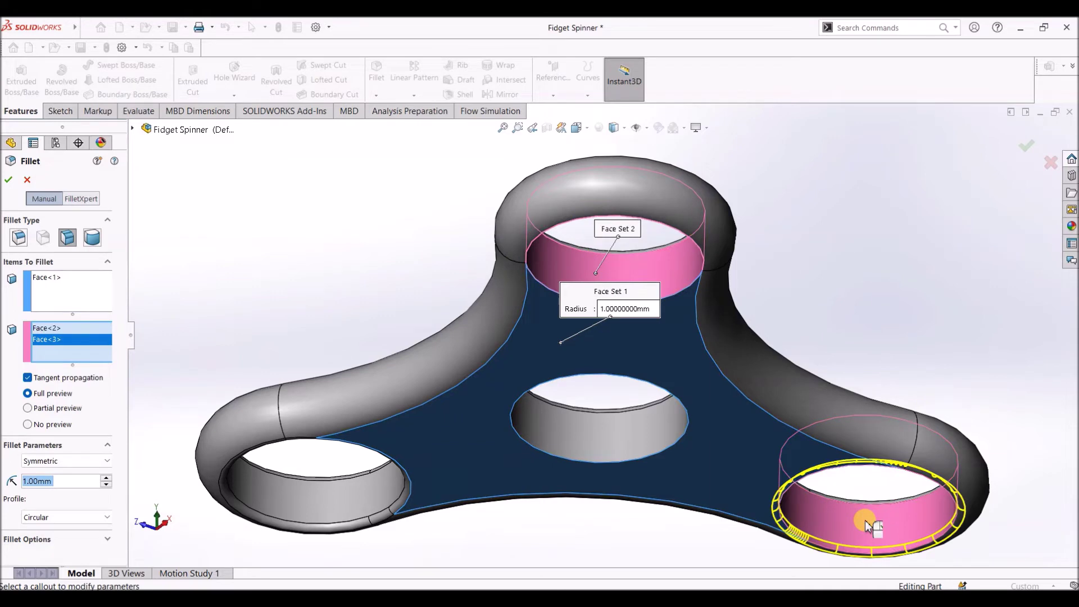
pyautogui.click(10, 181)
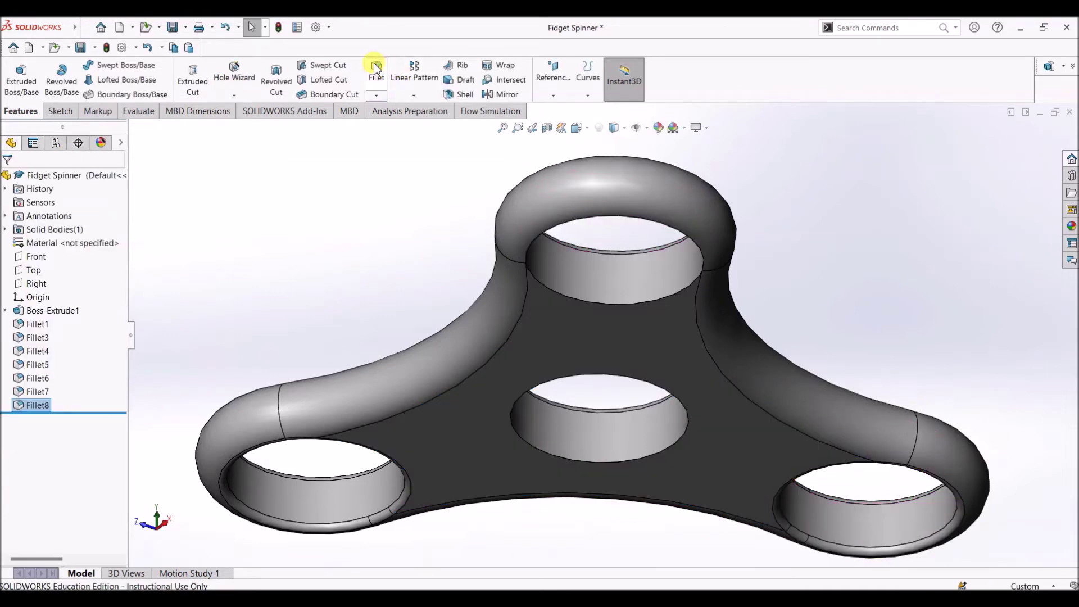
# - Add a 1 mm face fillet between the underside and the inner wall of the upper outer hole
pyautogui.press('Return')
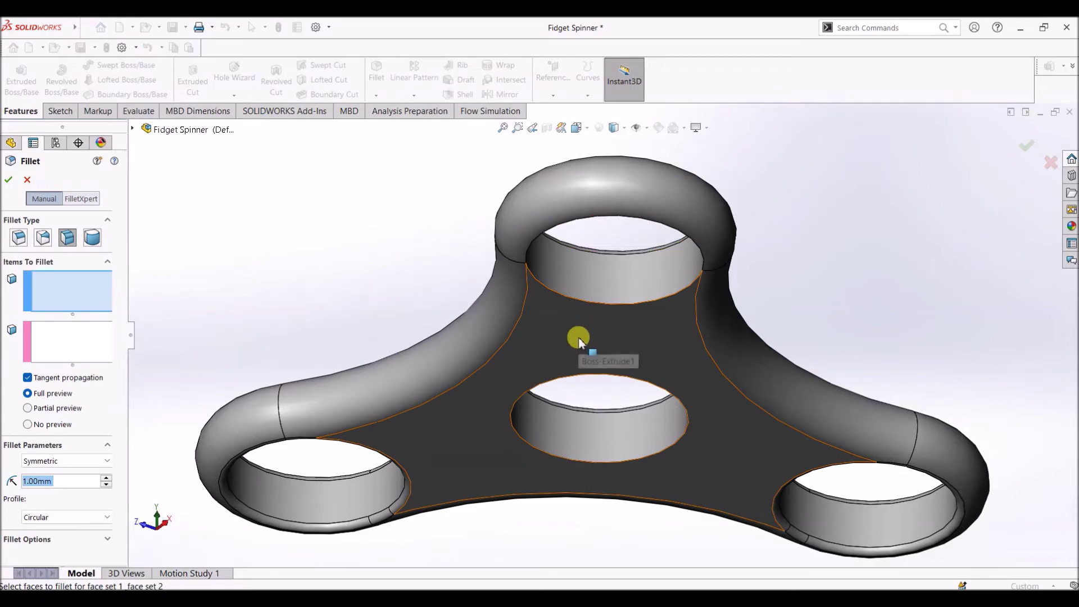
pyautogui.click(244, 399)
pyautogui.click(72, 346)
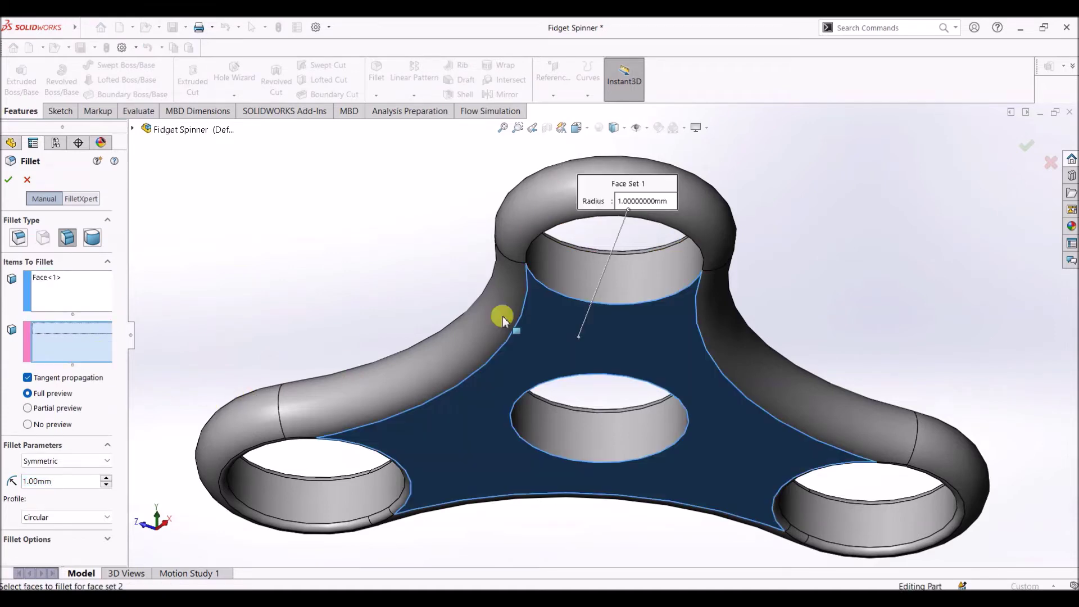
pyautogui.click(592, 278)
pyautogui.click(530, 313)
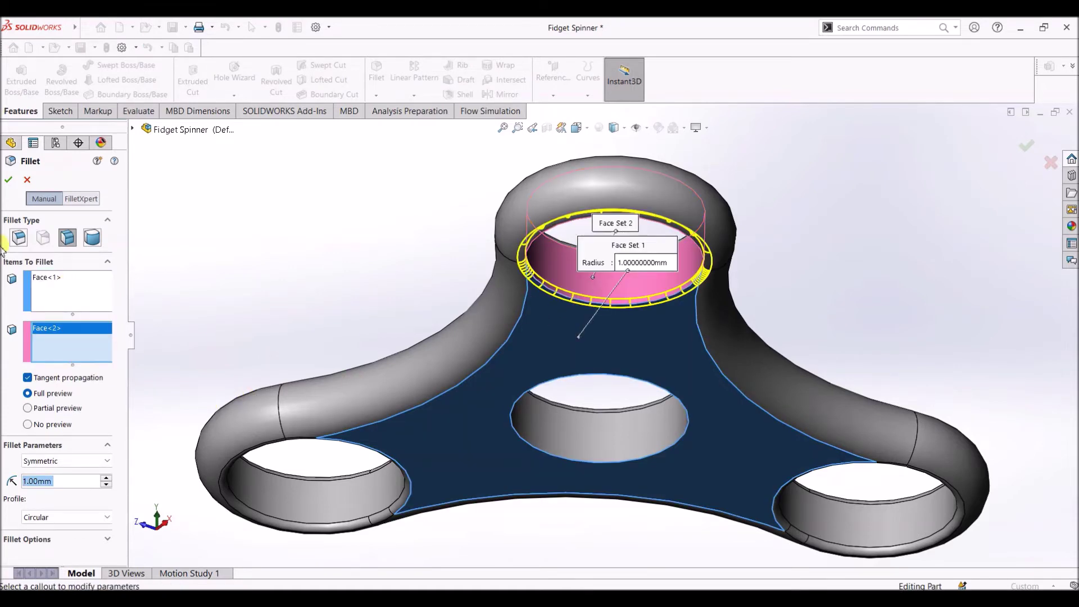
pyautogui.click(8, 179)
# - Add a 1 mm face fillet between the underside as first face set and the central hole's inner wall as second
pyautogui.click(376, 72)
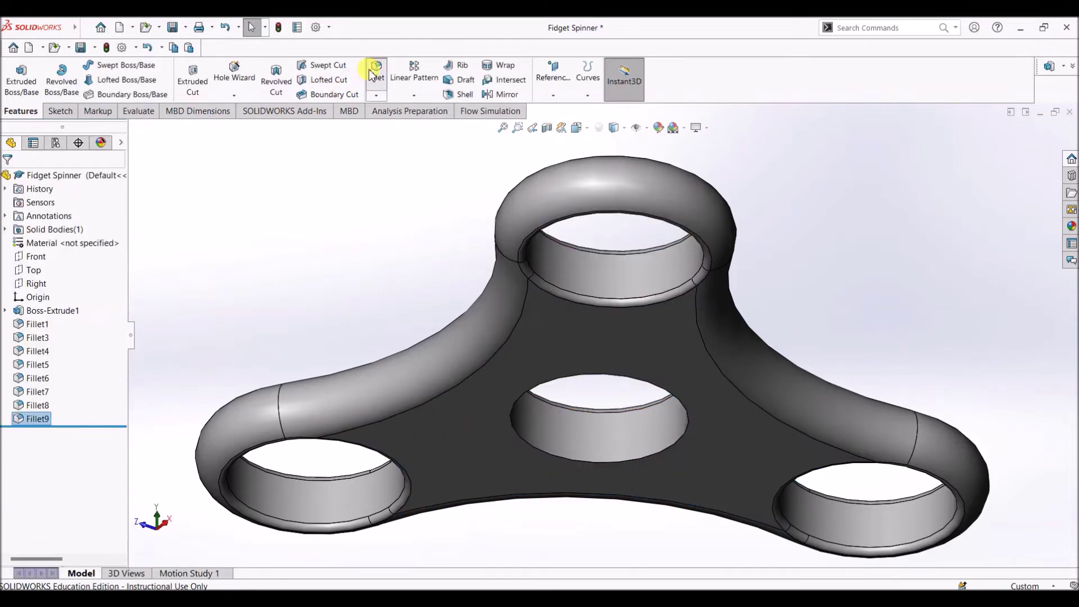
pyautogui.click(623, 441)
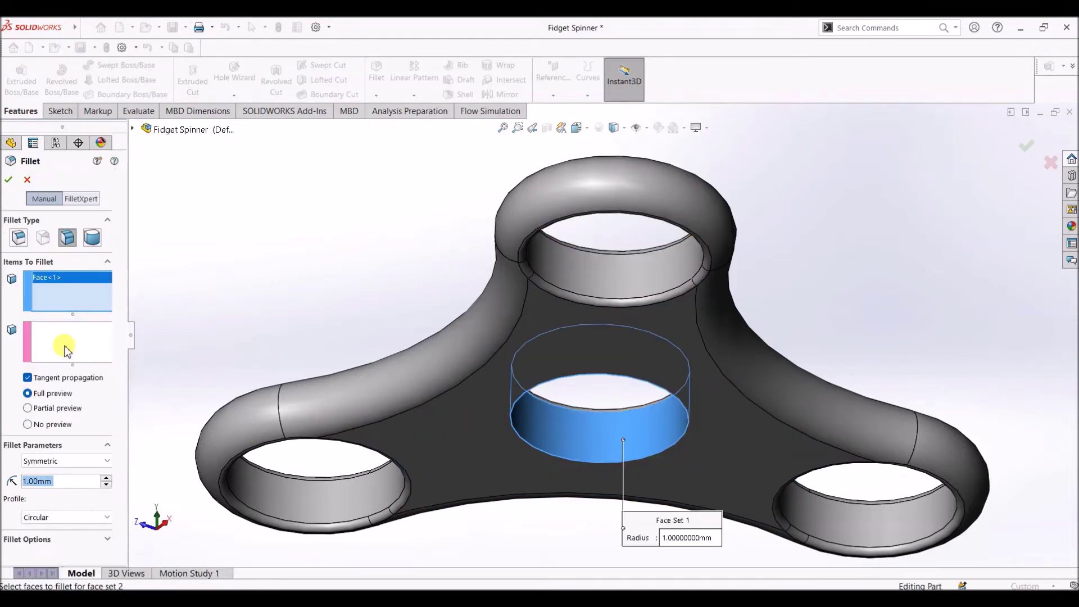
pyautogui.rightClick(59, 281)
pyautogui.click(93, 299)
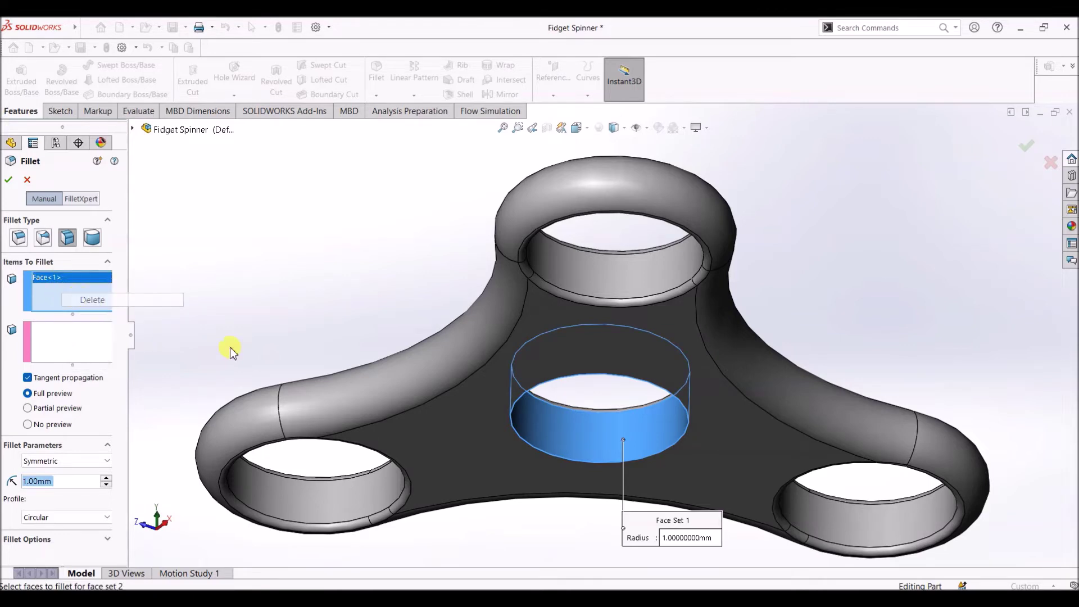
pyautogui.click(413, 465)
pyautogui.click(72, 339)
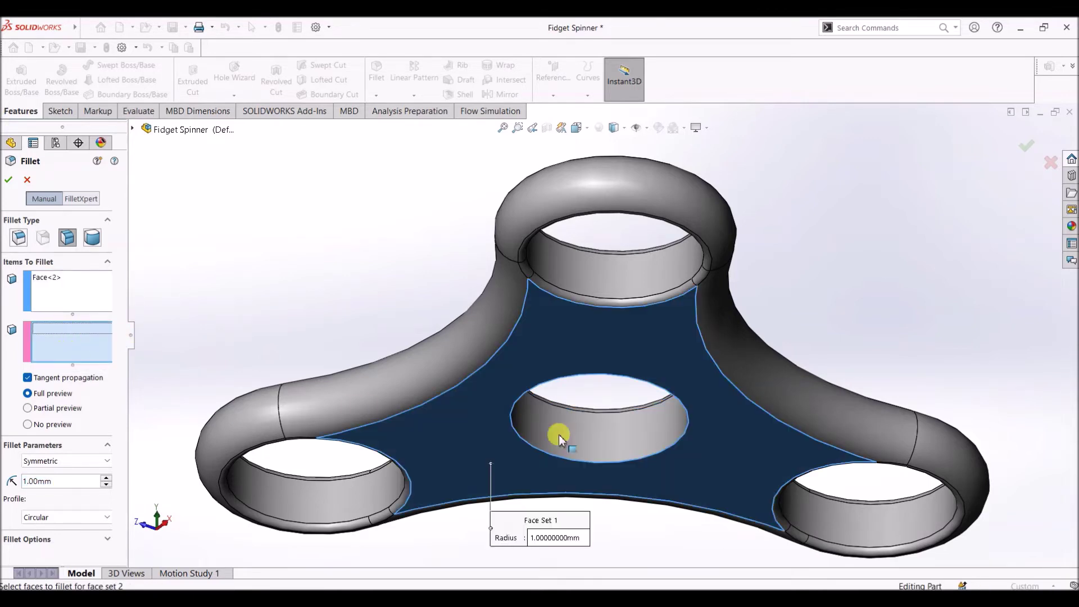
pyautogui.click(598, 440)
pyautogui.click(10, 177)
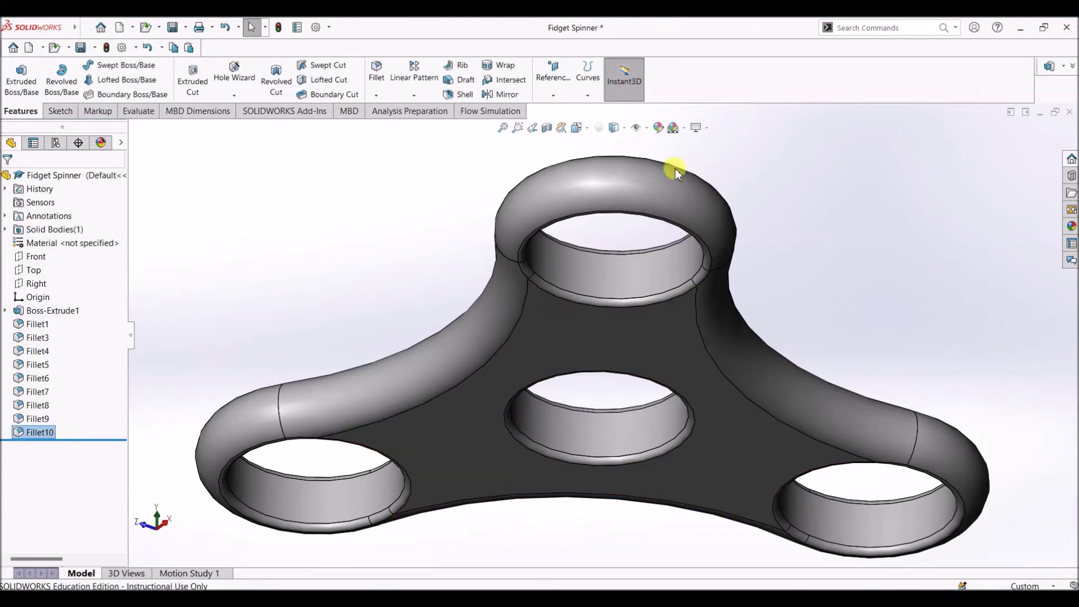
# - Edit the base extrusion Boss-Extrude1 so that its end condition is Mid Plane
pyautogui.click(577, 128)
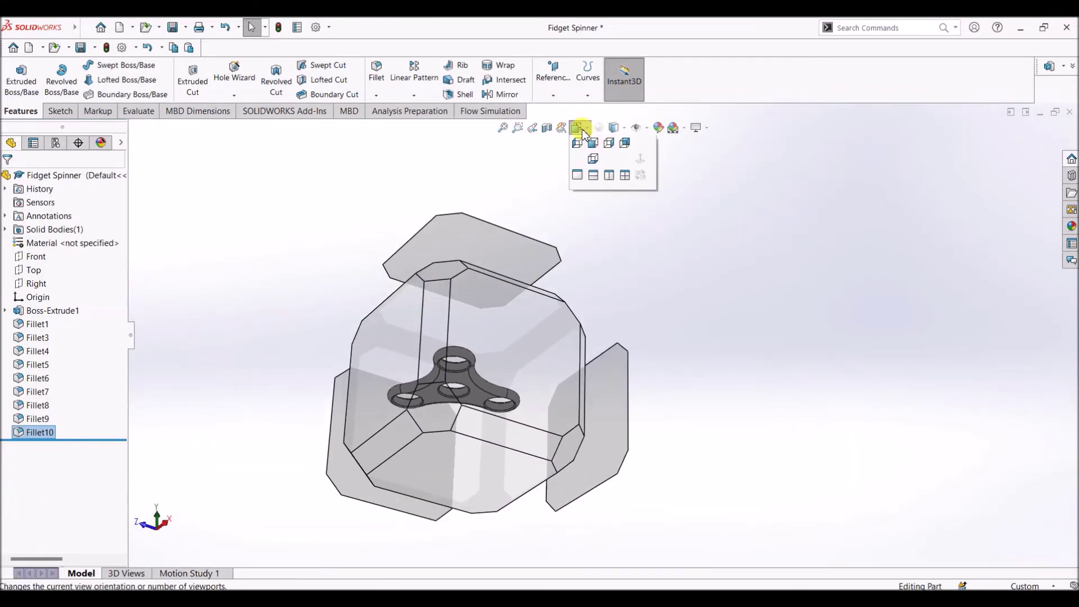
pyautogui.click(640, 163)
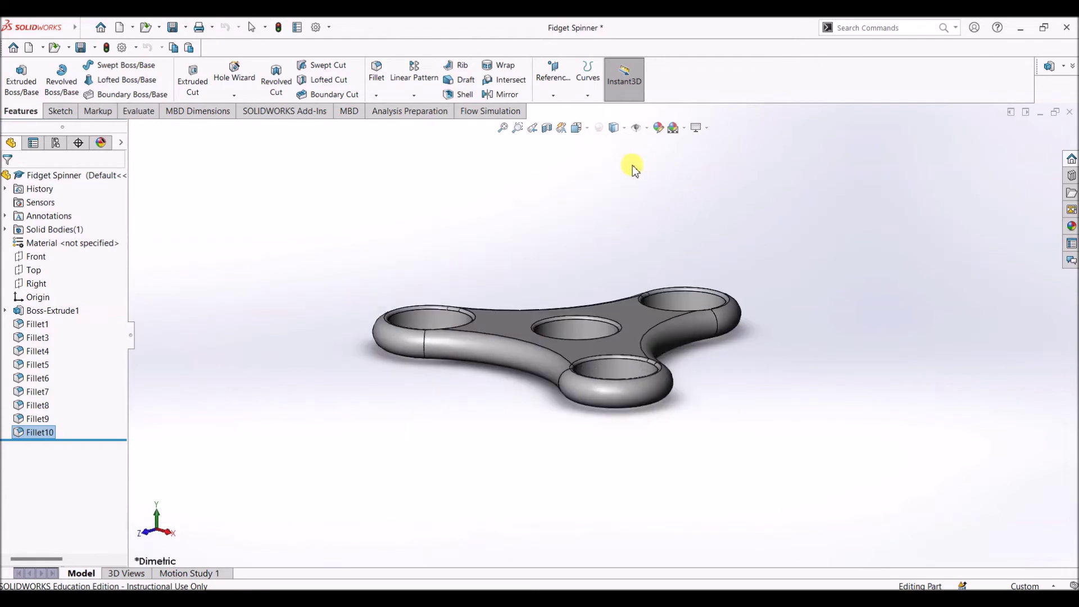
pyautogui.rightClick(52, 310)
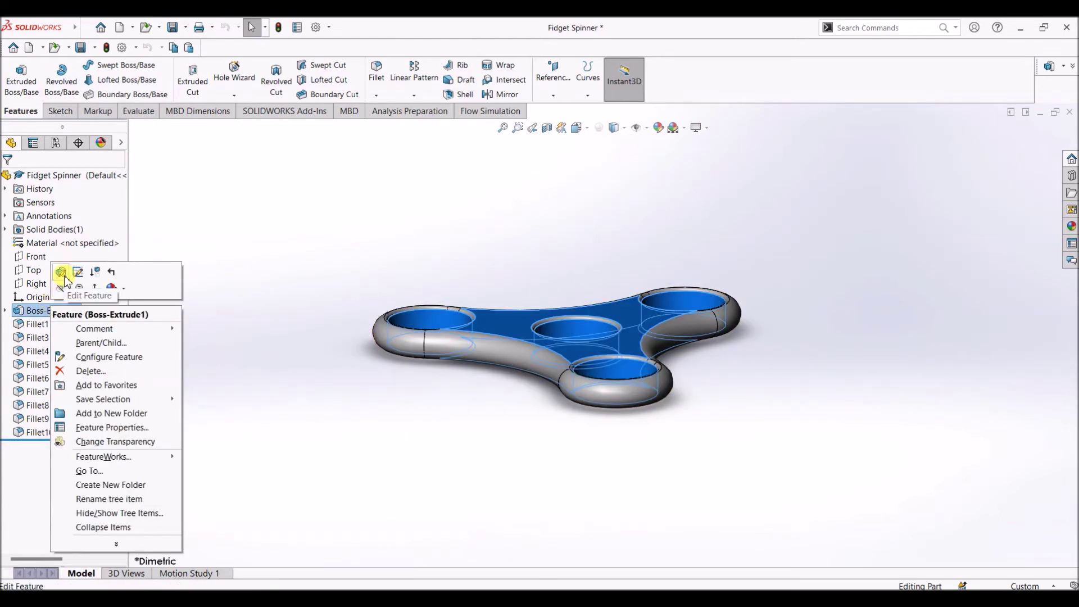
pyautogui.click(63, 275)
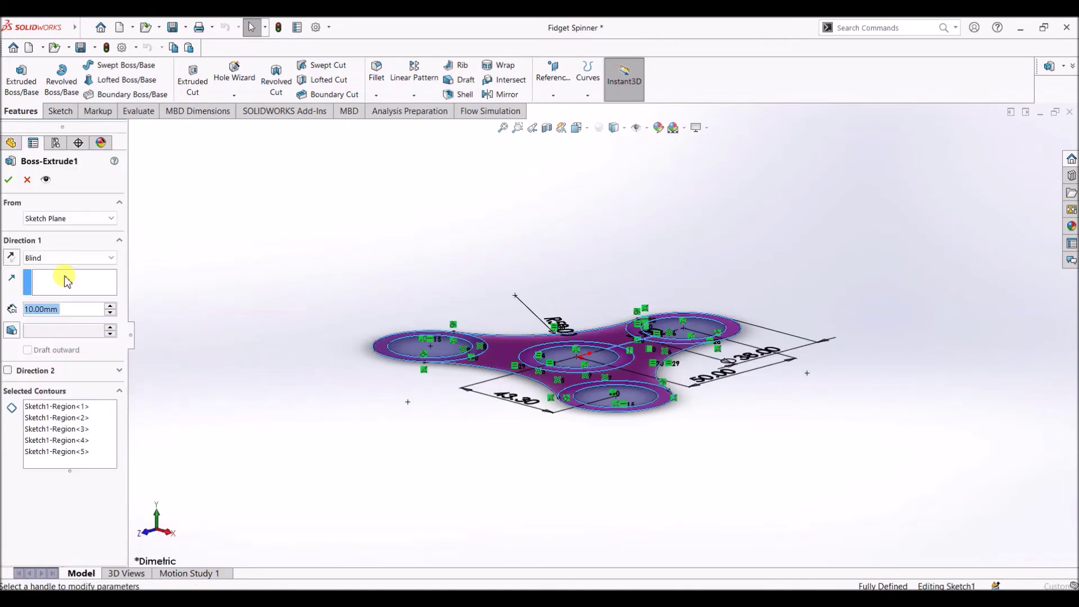
pyautogui.click(50, 260)
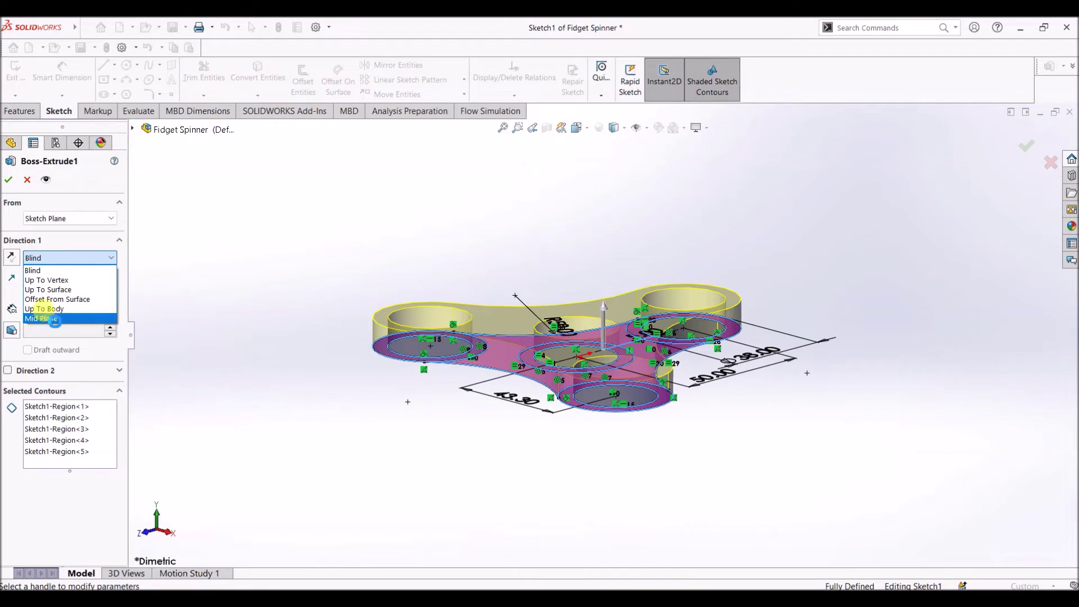
pyautogui.click(54, 318)
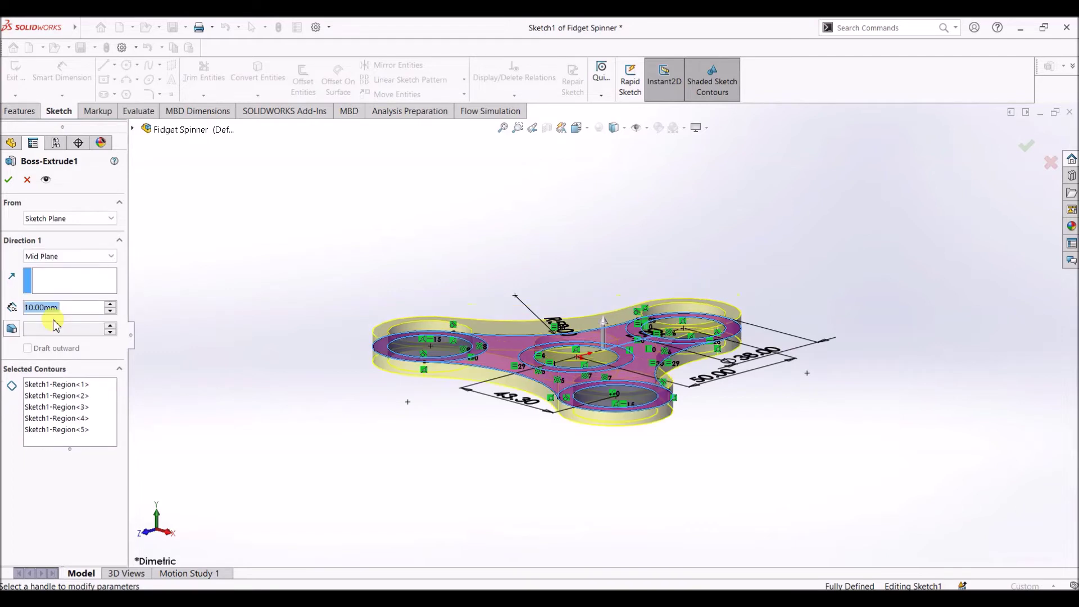
pyautogui.click(10, 181)
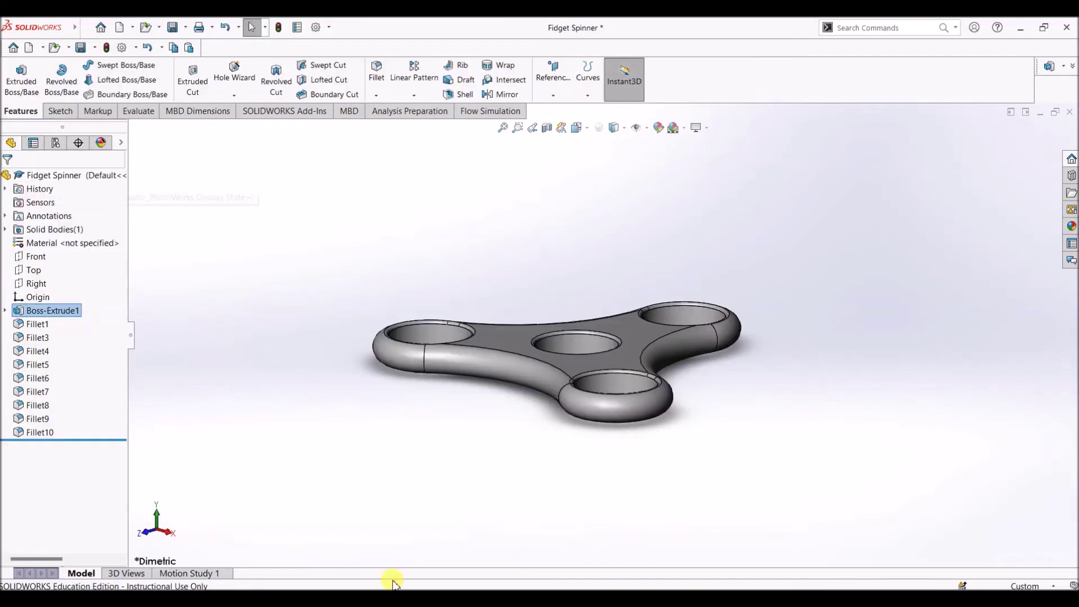
pyautogui.scroll(-5, 576, 387)
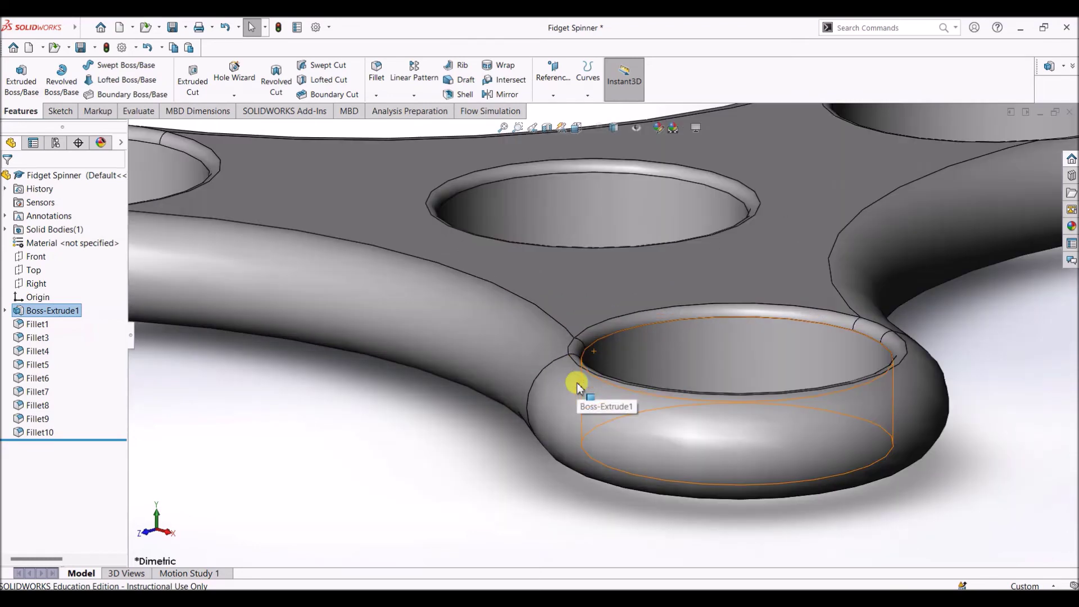
pyautogui.scroll(6, 578, 387)
pyautogui.click(577, 127)
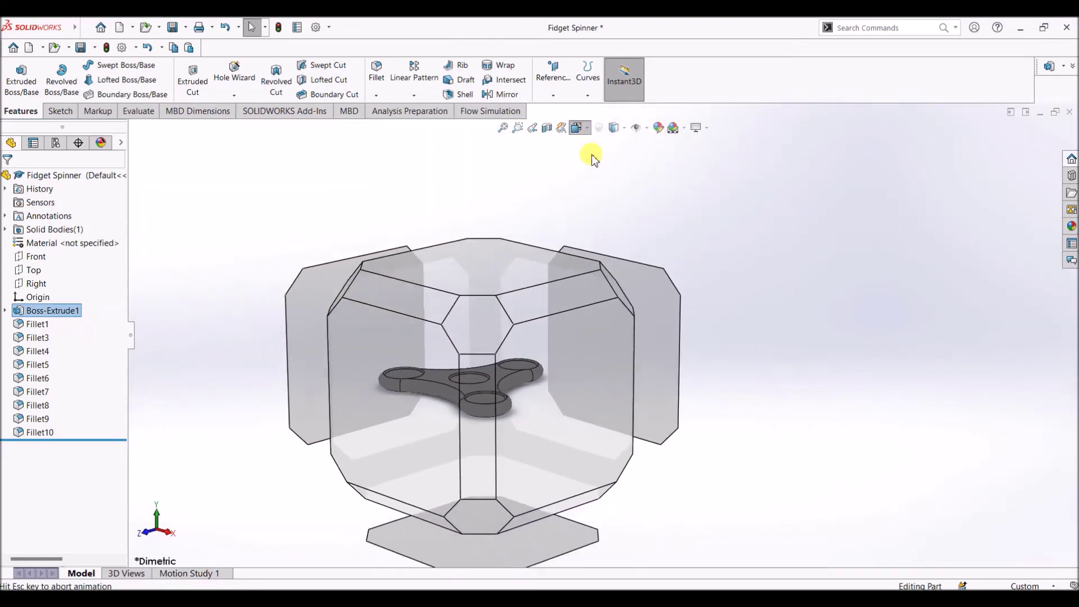
pyautogui.click(631, 174)
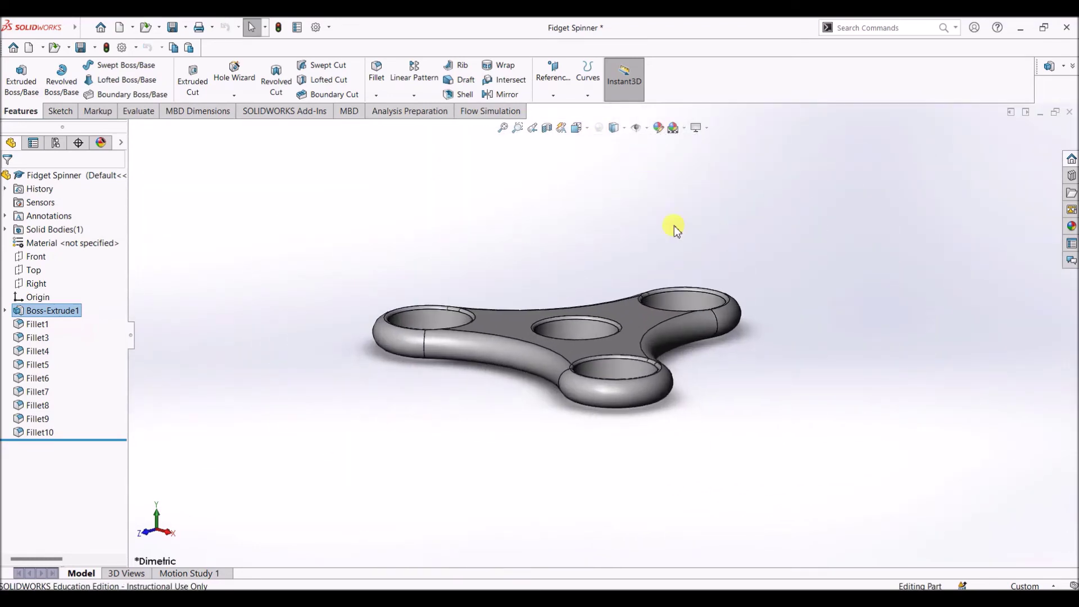
pyautogui.moveTo(747, 338); pyautogui.dragTo(751, 403, button='middle')
pyautogui.press('Escape')
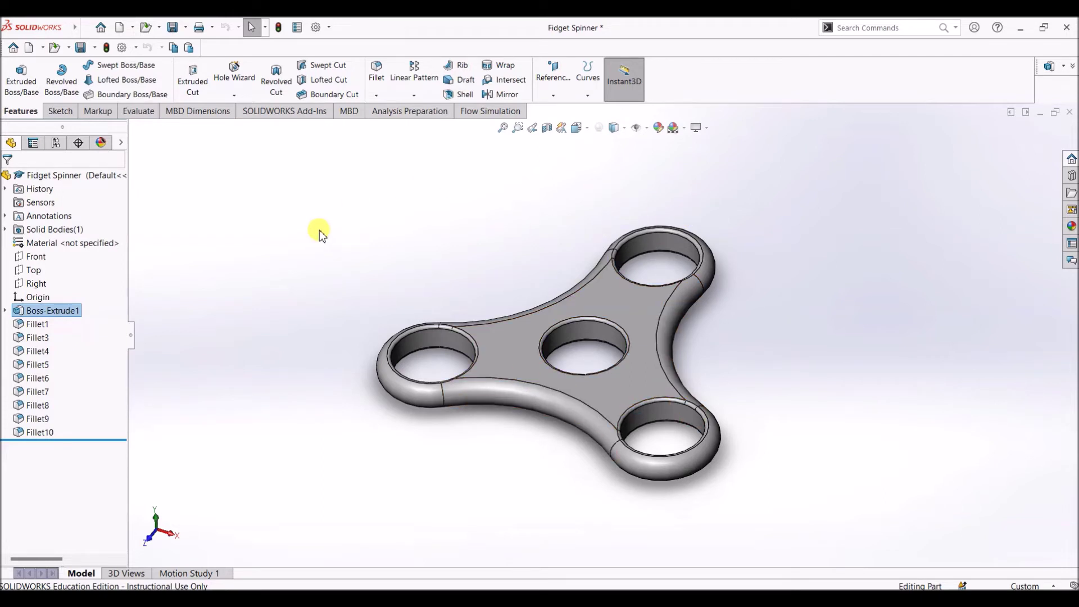
# - Save the part and make a new assembly from it with the Tutorial assem template
pyautogui.click(84, 29)
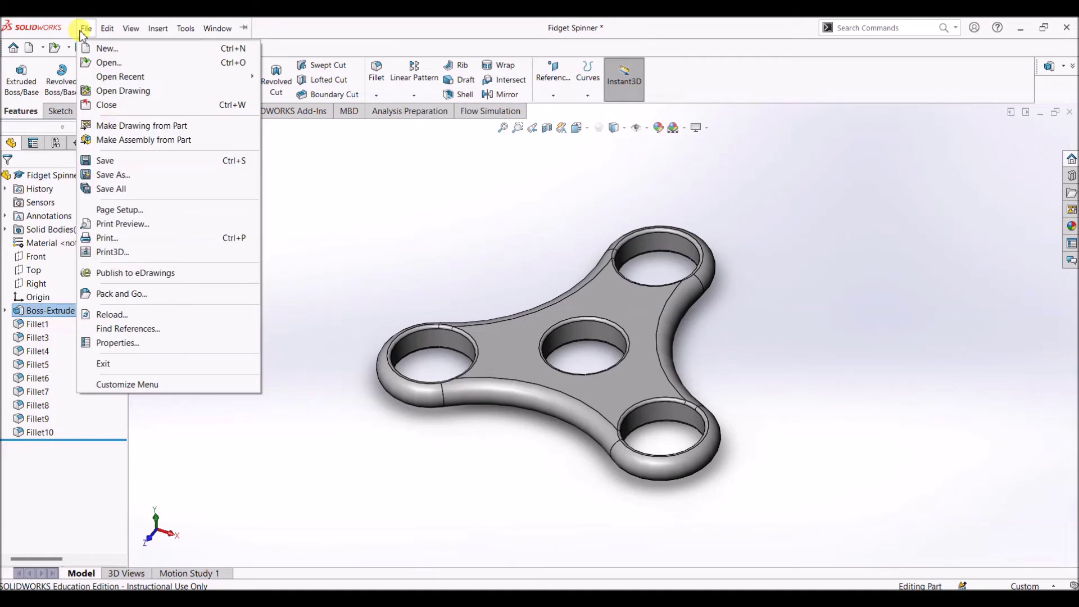
pyautogui.click(115, 162)
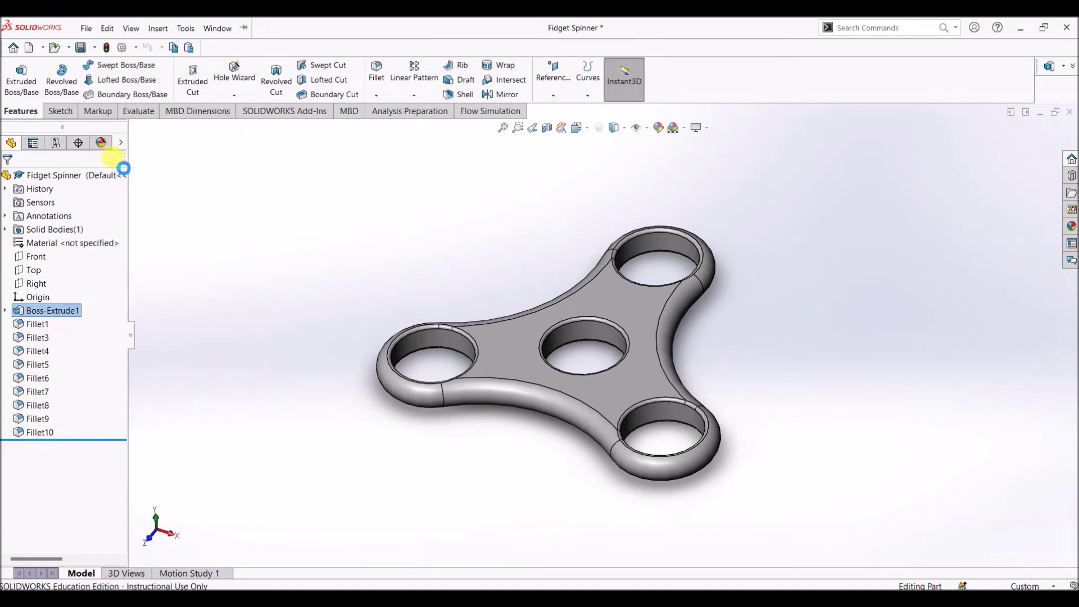
pyautogui.click(85, 28)
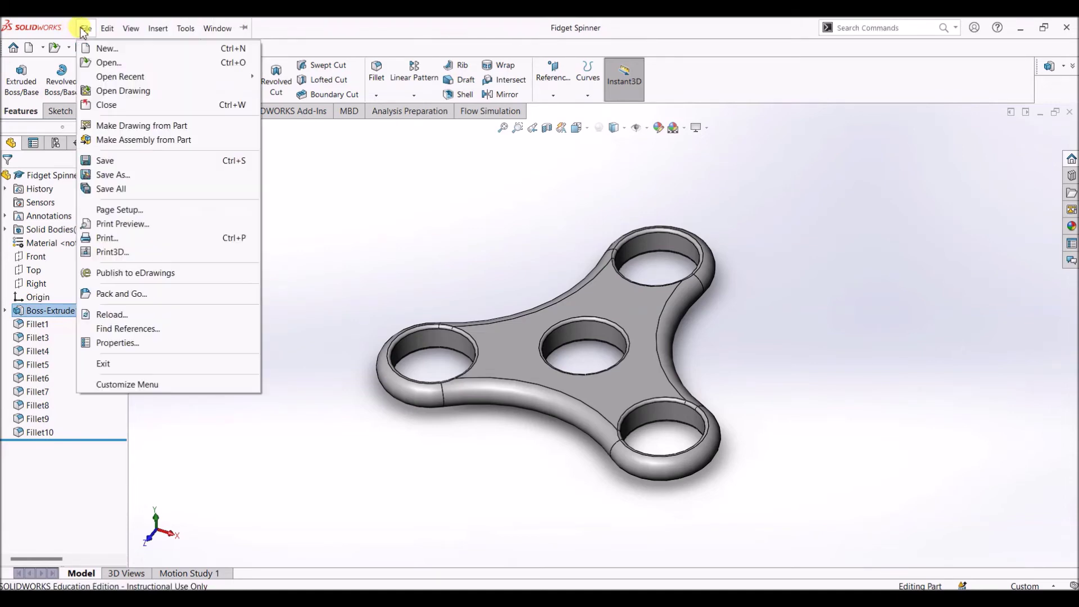
pyautogui.click(115, 141)
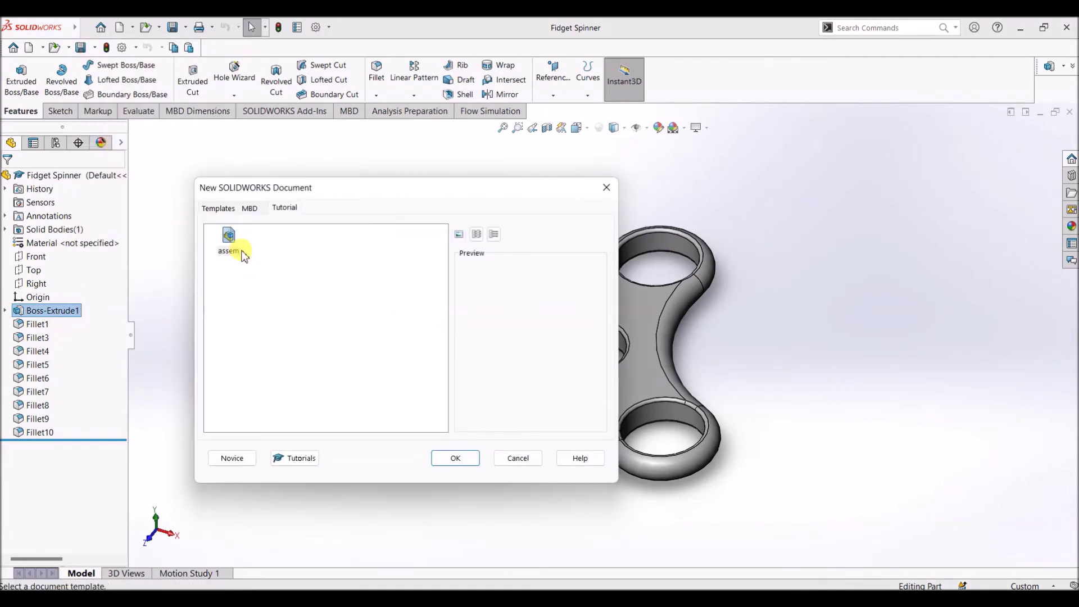
pyautogui.click(458, 458)
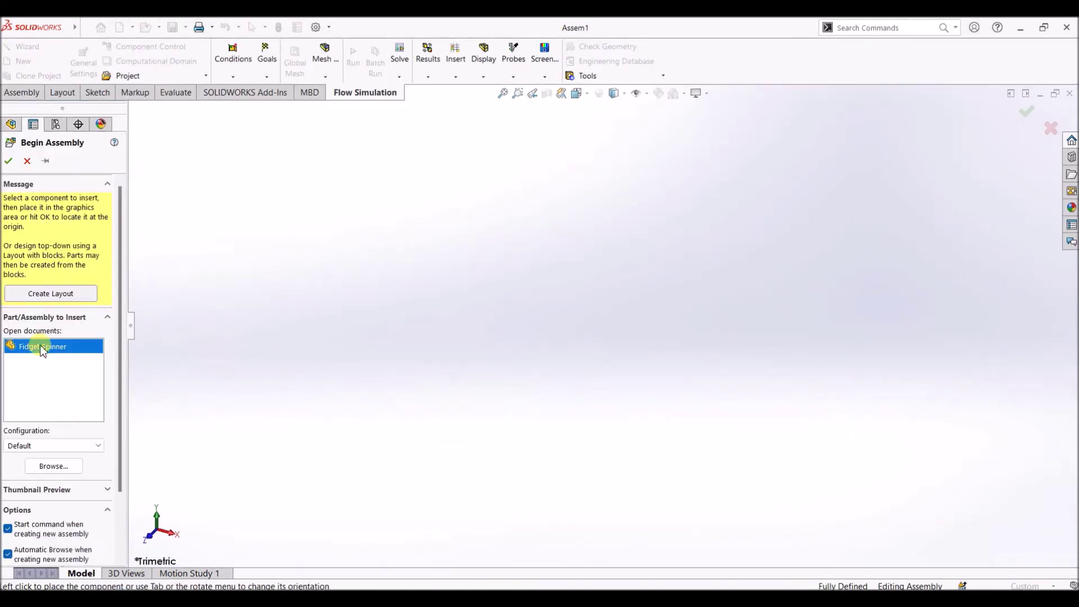
# - Insert the Fidget Spinner part into the new assembly as its first component
pyautogui.click(47, 349)
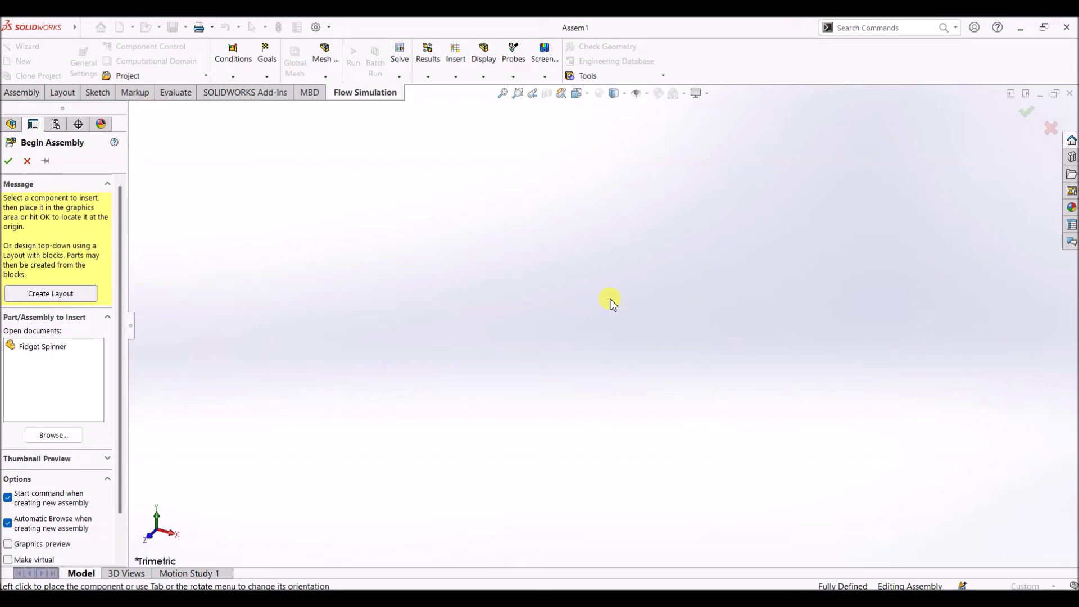
pyautogui.click(36, 346)
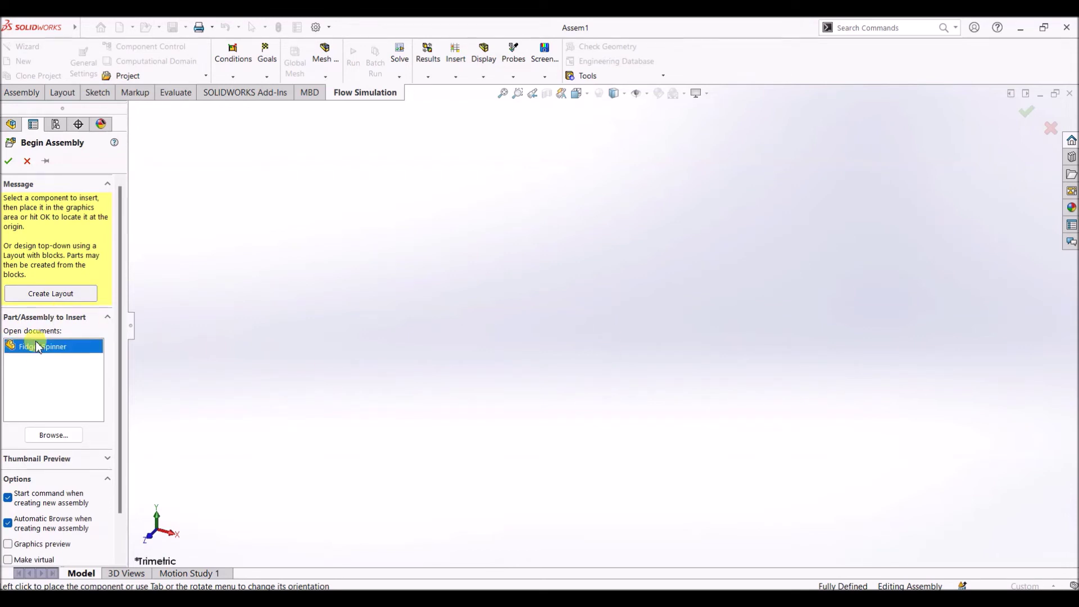
pyautogui.click(510, 332)
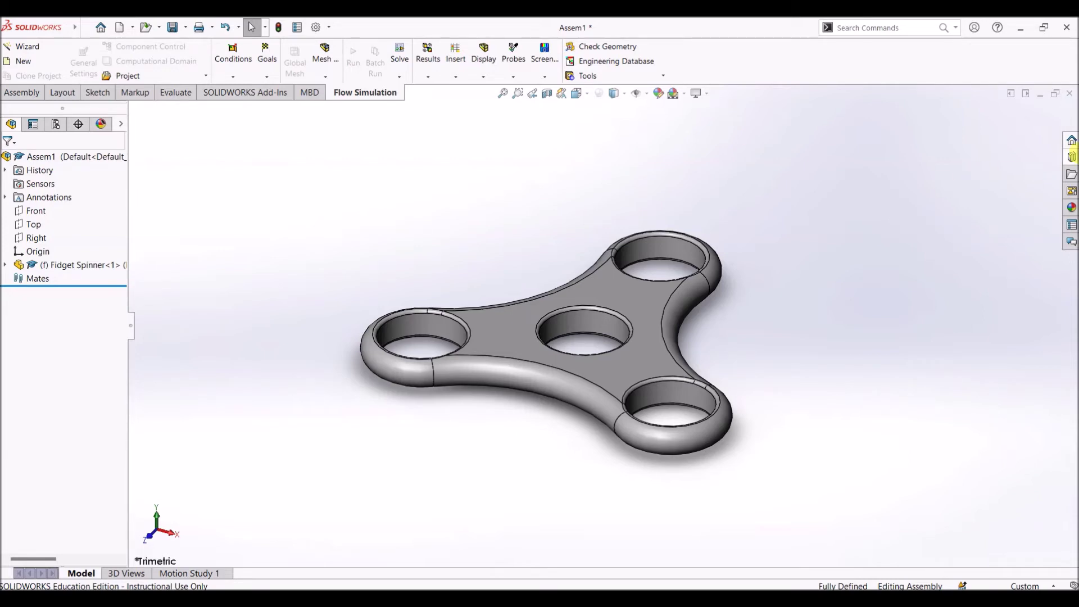
# - Add in the SOLIDWORKS Toolbox from the Design Library
pyautogui.click(1072, 156)
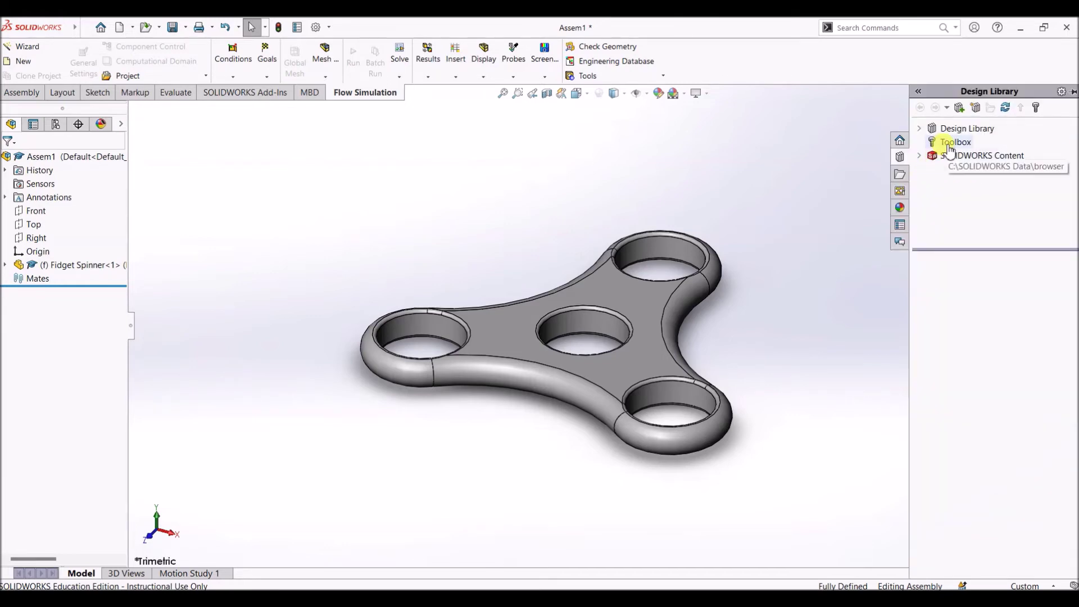
pyautogui.click(949, 146)
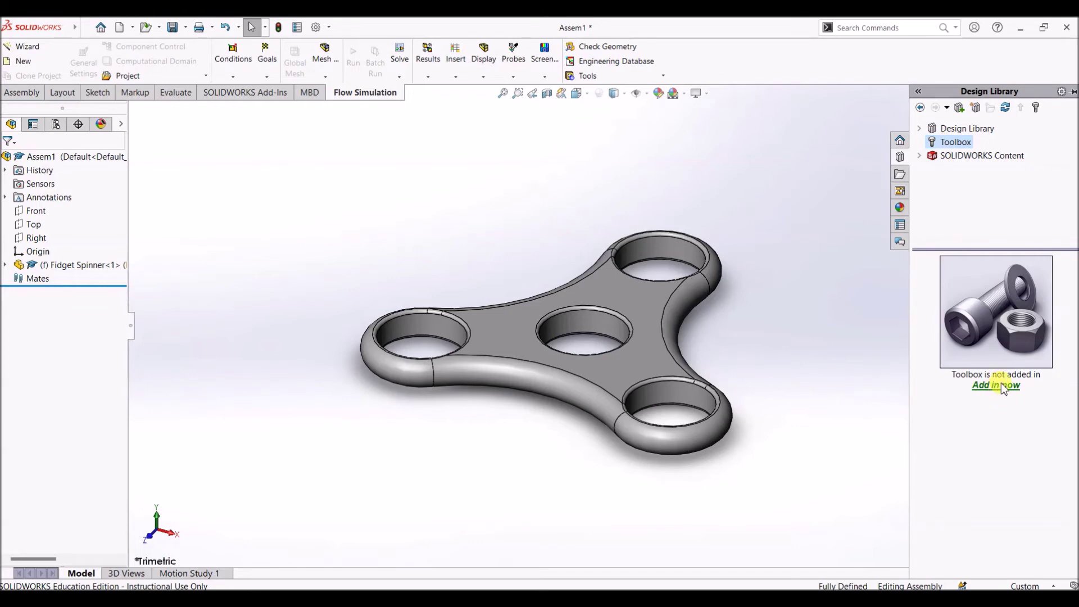
pyautogui.click(1004, 386)
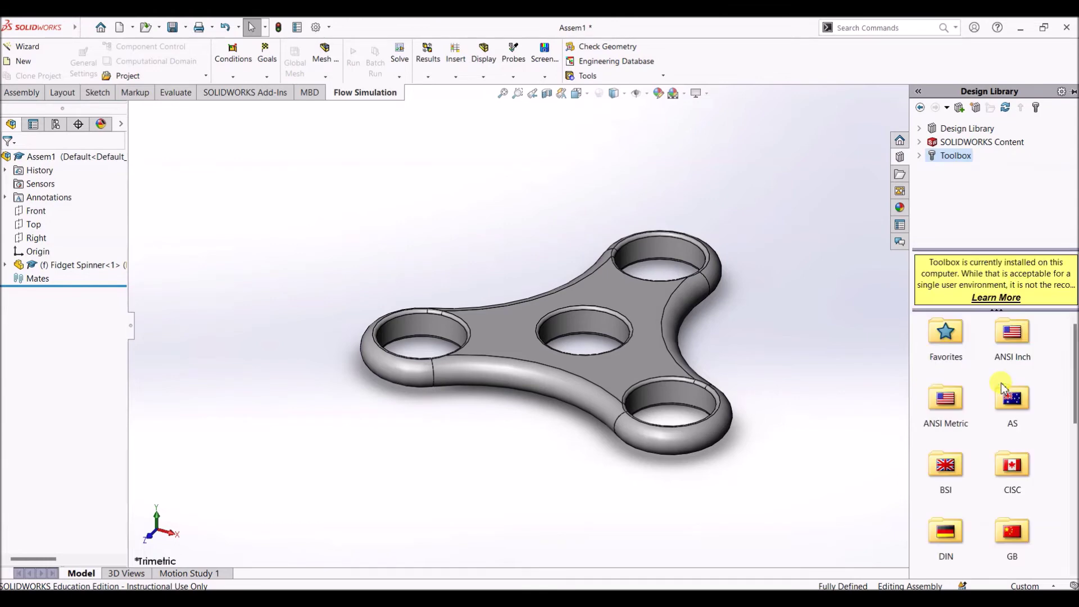
# - Place a Single Row Radial Ball Bearing IS 6455 from the Toolbox's IS ball bearings beside the spinner's left arm
pyautogui.scroll(-2, 1012, 413)
pyautogui.click(955, 403)
pyautogui.doubleClick(954, 403)
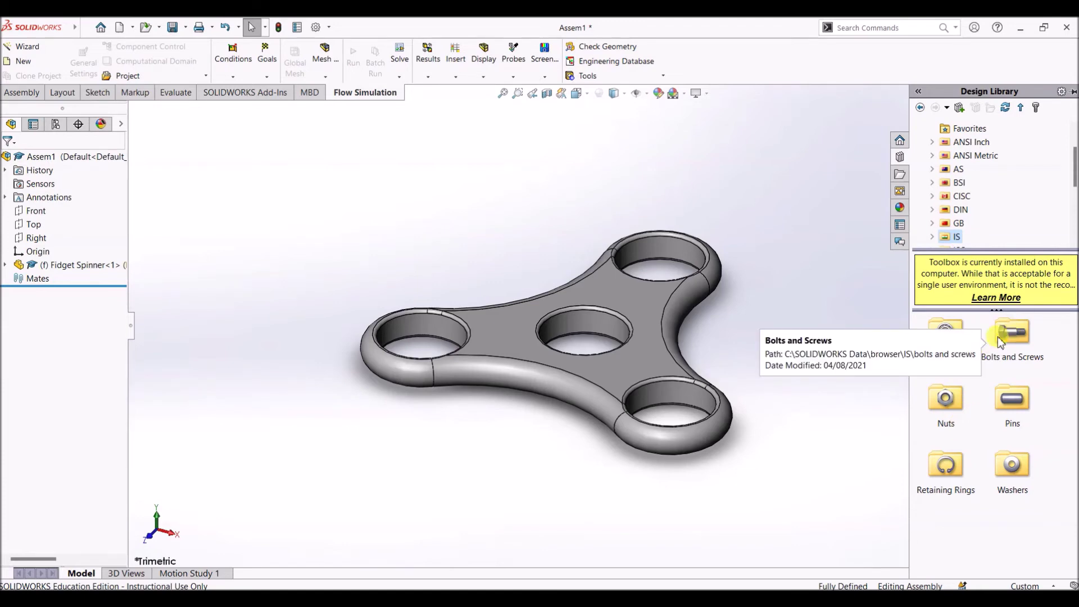
pyautogui.doubleClick(961, 344)
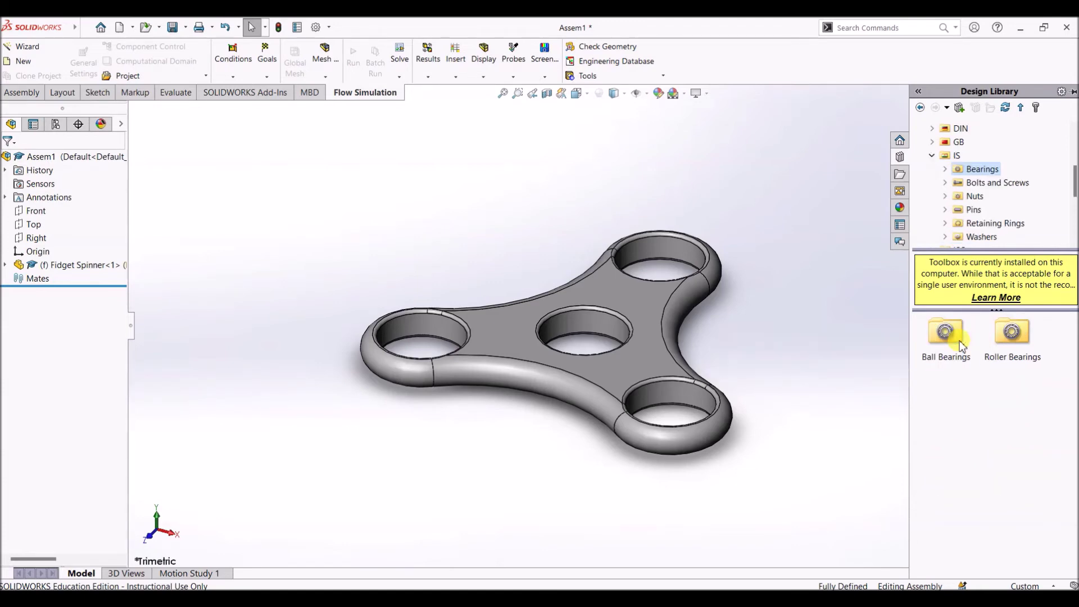
pyautogui.doubleClick(962, 343)
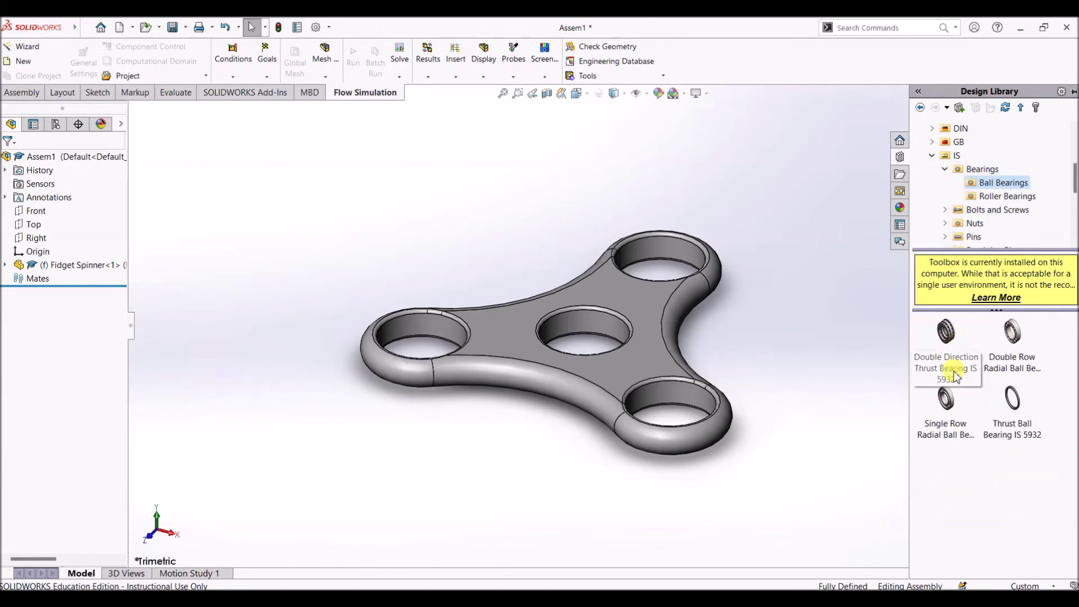
pyautogui.moveTo(950, 423)
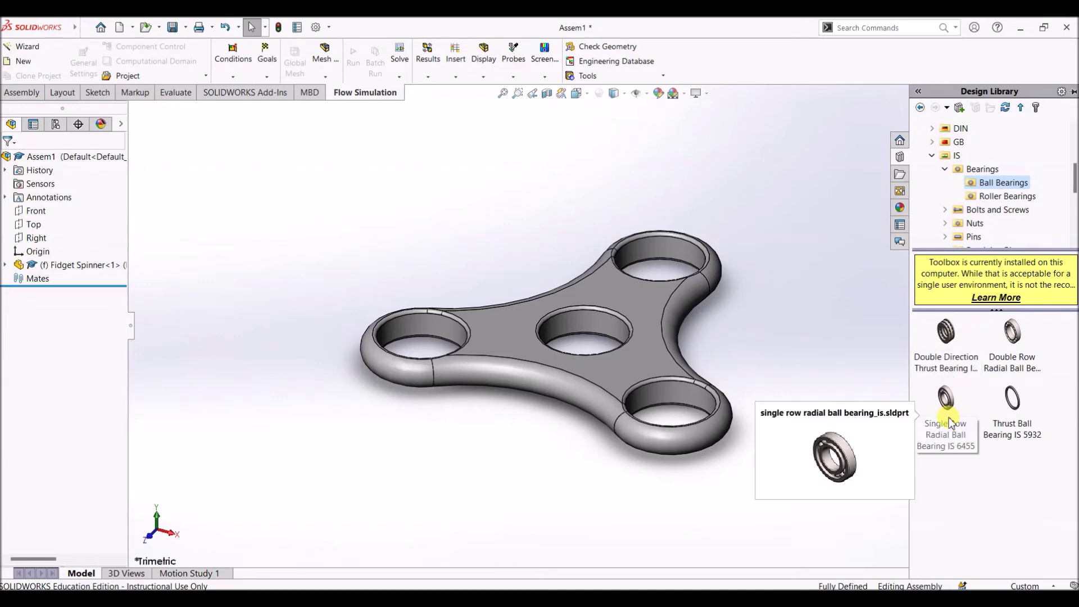
pyautogui.moveTo(948, 423); pyautogui.dragTo(281, 333)
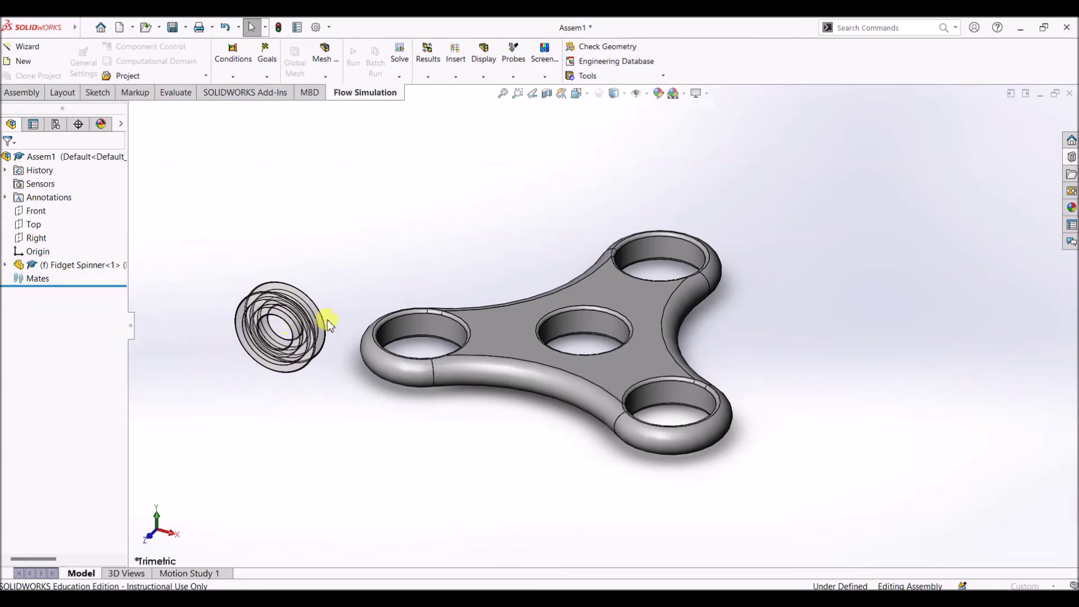
pyautogui.moveTo(331, 324); pyautogui.dragTo(321, 316)
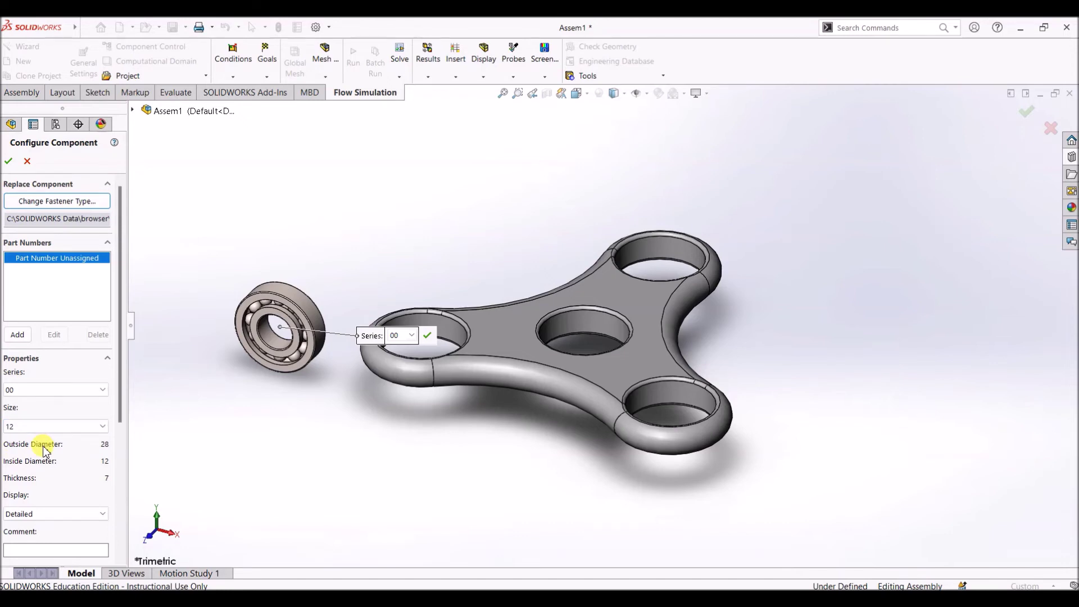
# - Configure the placed bearing with Simplified display, keeping series 00 and size 12
pyautogui.scroll(-3, 109, 447)
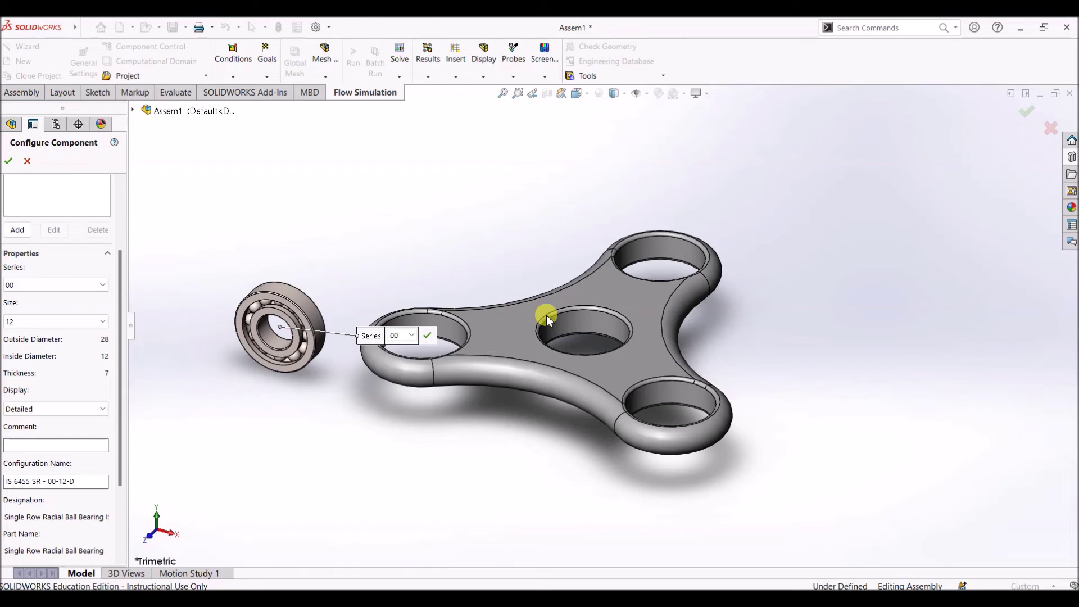
pyautogui.click(87, 410)
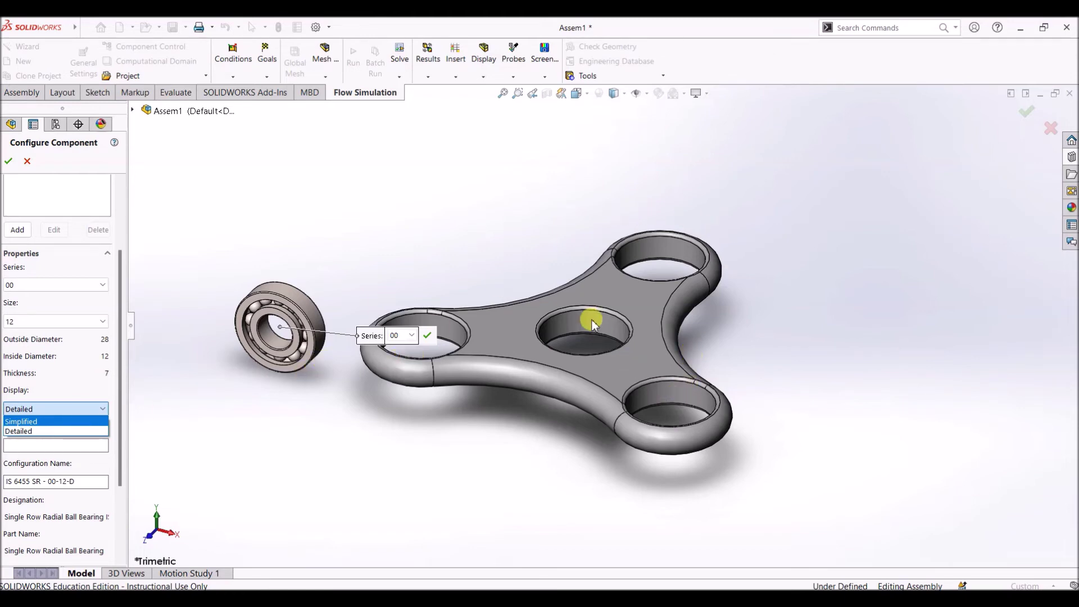
pyautogui.click(22, 422)
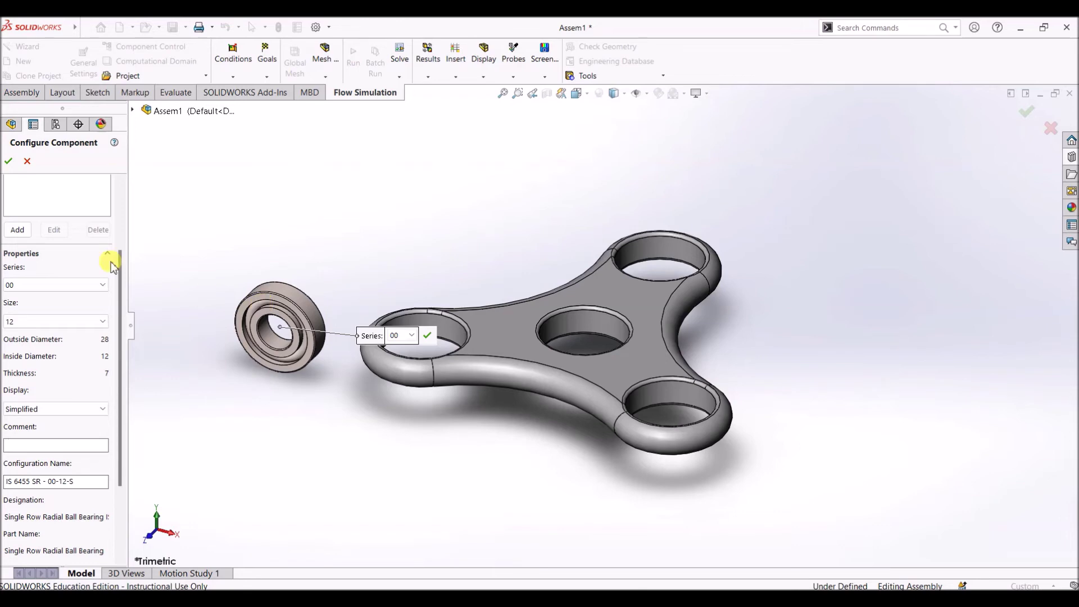
pyautogui.click(9, 163)
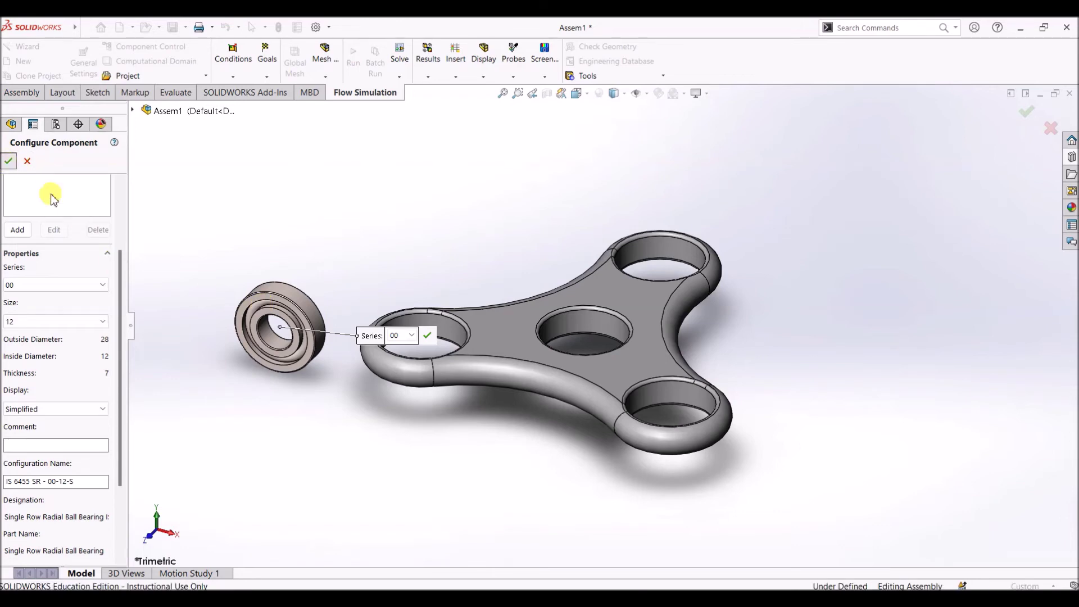
# - Place one copy of the simplified bearing at each of the spinner's three outer holes
pyautogui.click(423, 340)
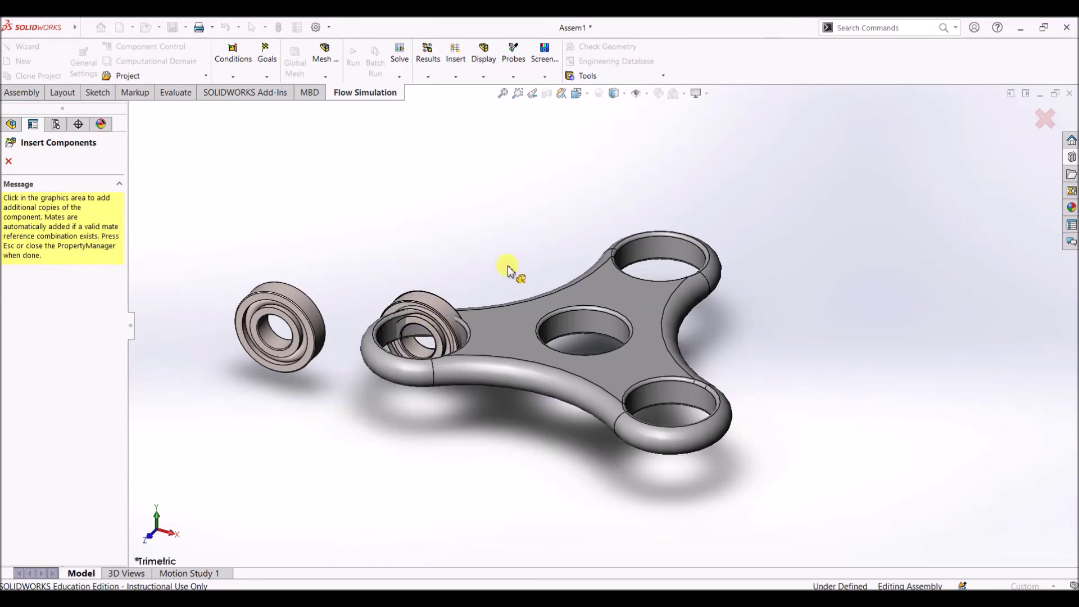
pyautogui.click(657, 255)
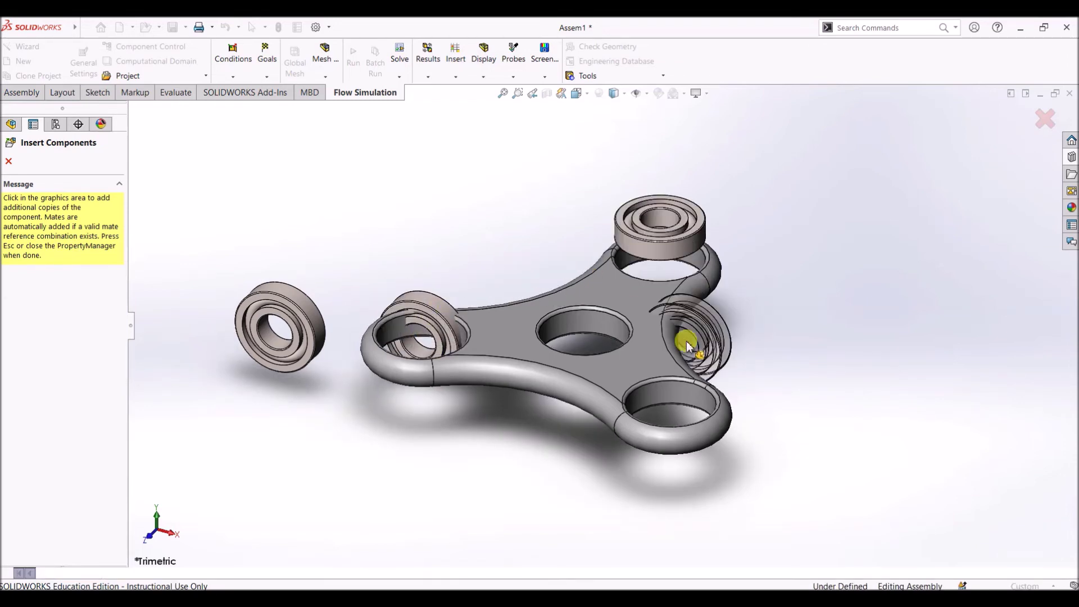
pyautogui.click(668, 413)
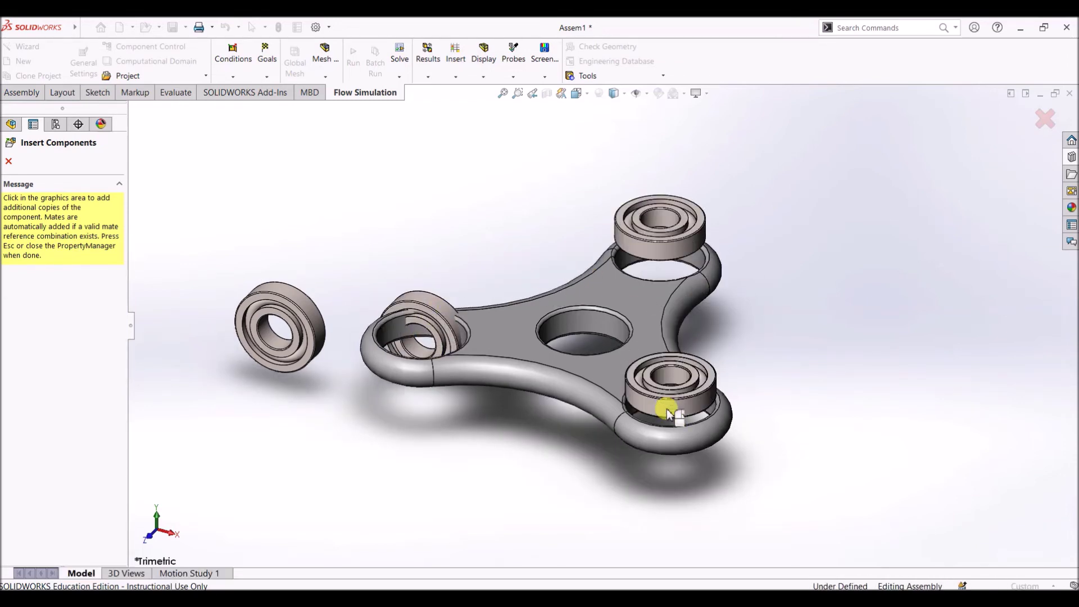
pyautogui.press('Escape')
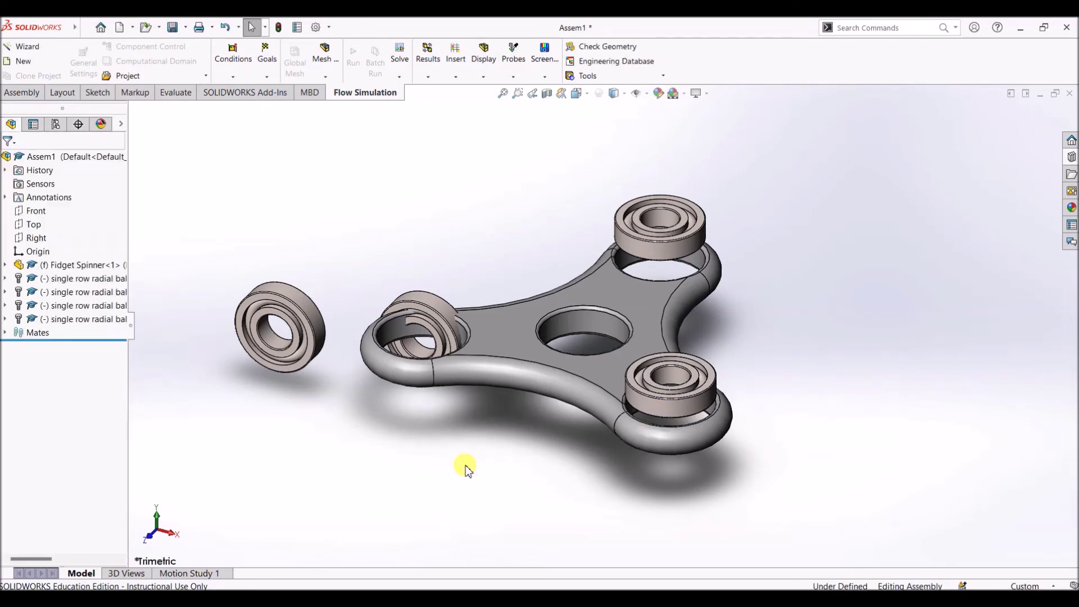
# - Delete the extra simplified bearing lying beside the spinner's left arm
pyautogui.moveTo(201, 219); pyautogui.dragTo(360, 469)
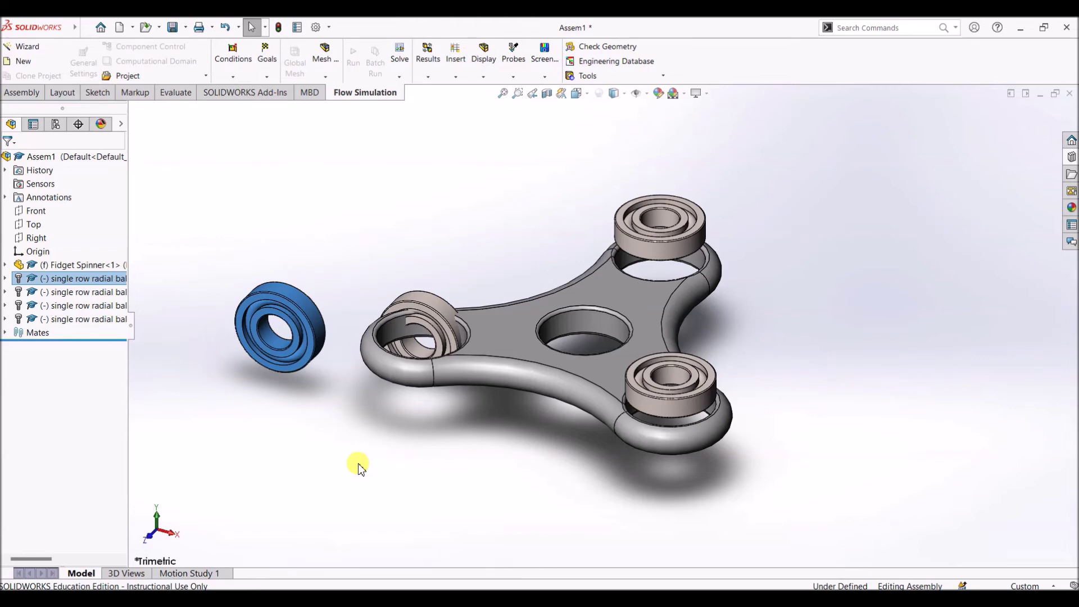
pyautogui.press('Delete')
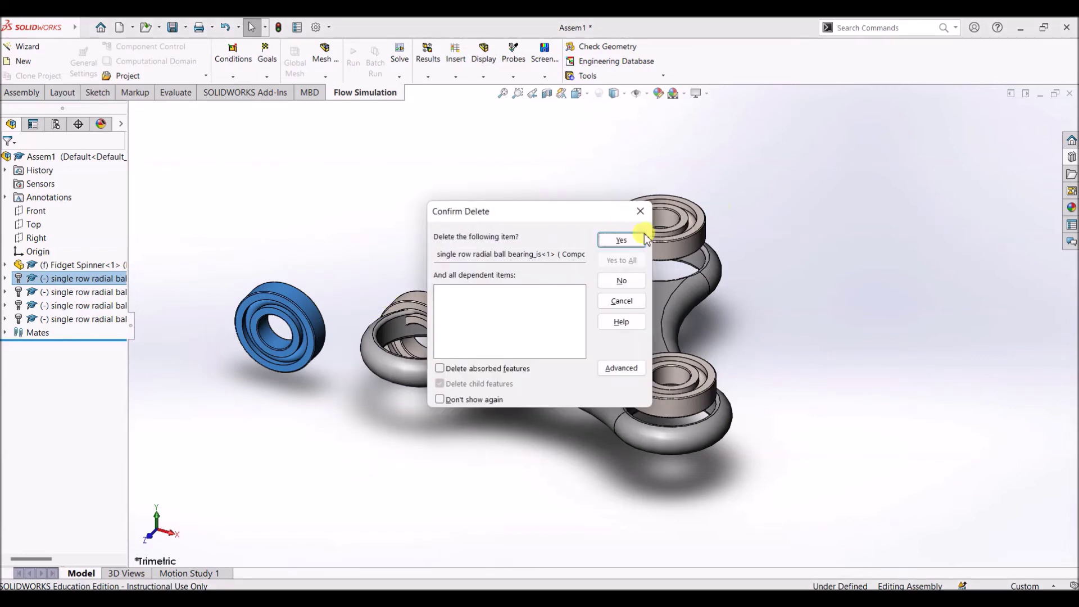
pyautogui.click(618, 244)
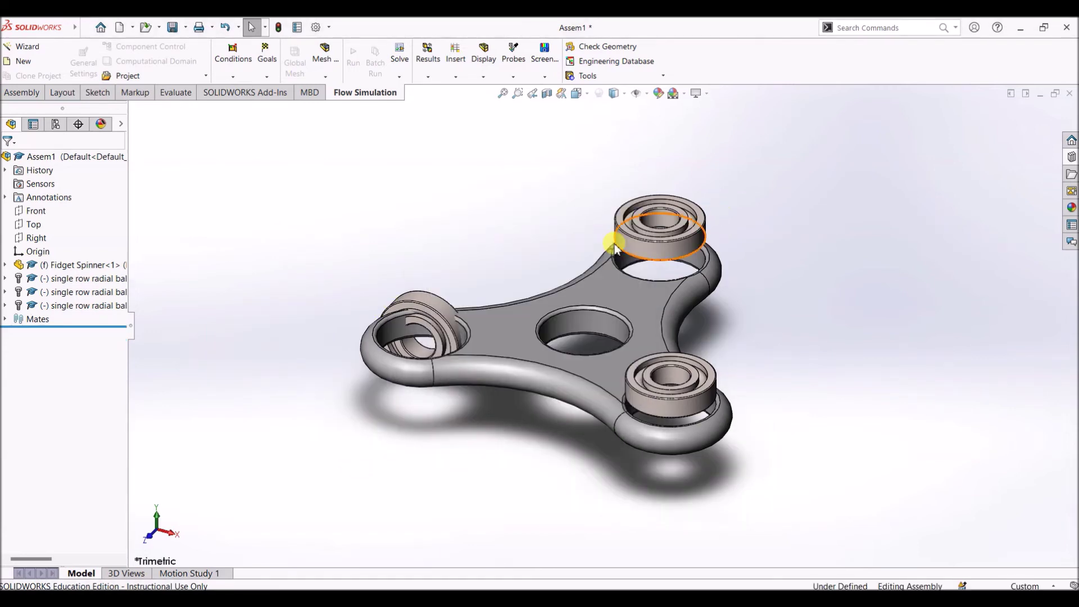
# - Place another Single Row Radial Ball Bearing IS 6455 from the Toolbox in the empty space beside the spinner
pyautogui.click(1071, 156)
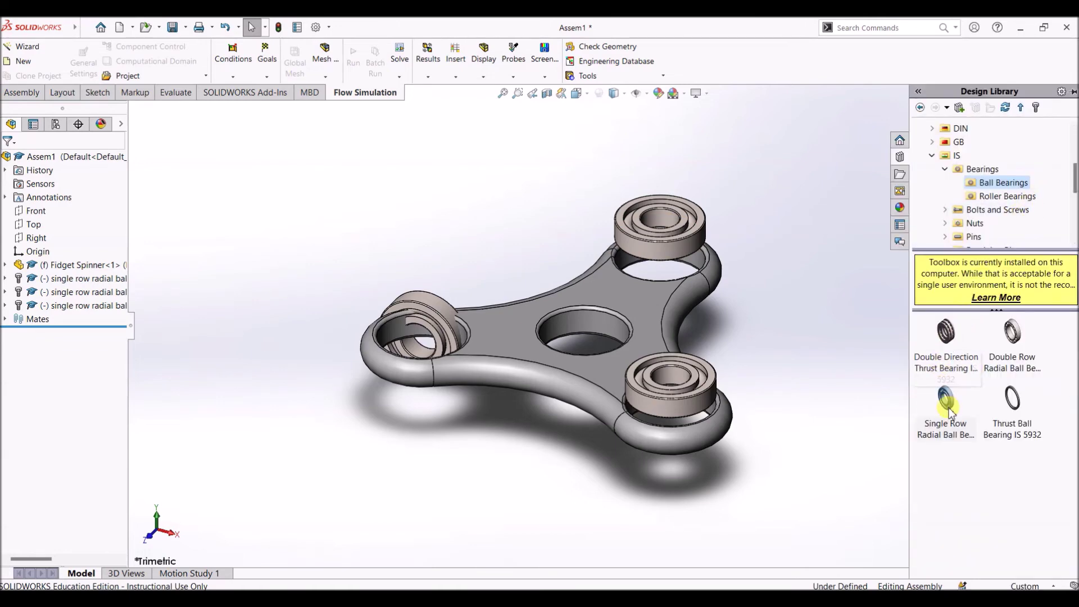
pyautogui.moveTo(948, 410)
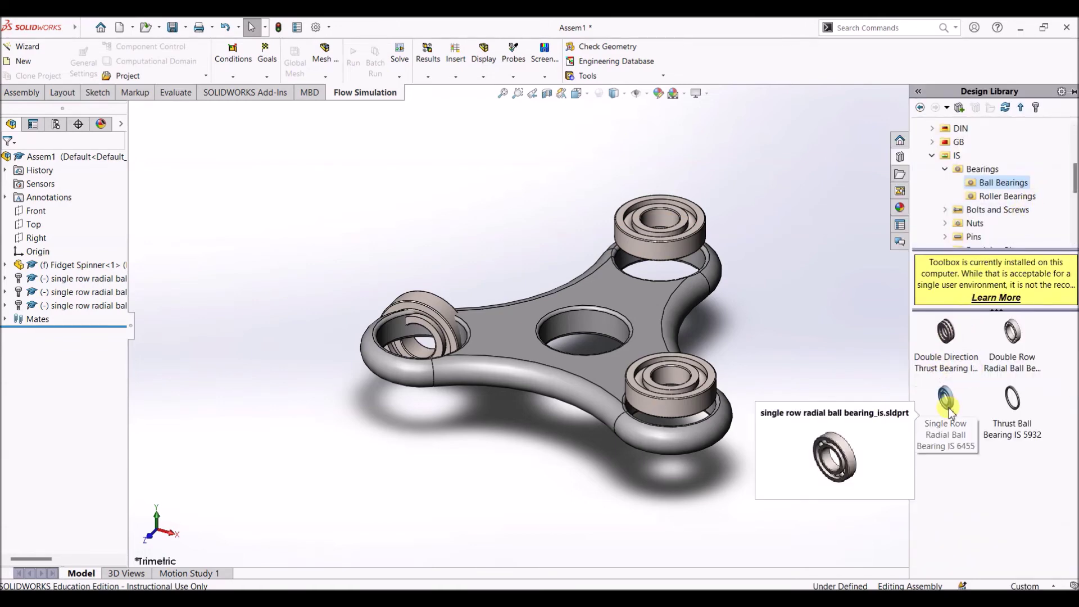
pyautogui.moveTo(949, 411); pyautogui.dragTo(281, 379)
pyautogui.moveTo(946, 400); pyautogui.dragTo(278, 314)
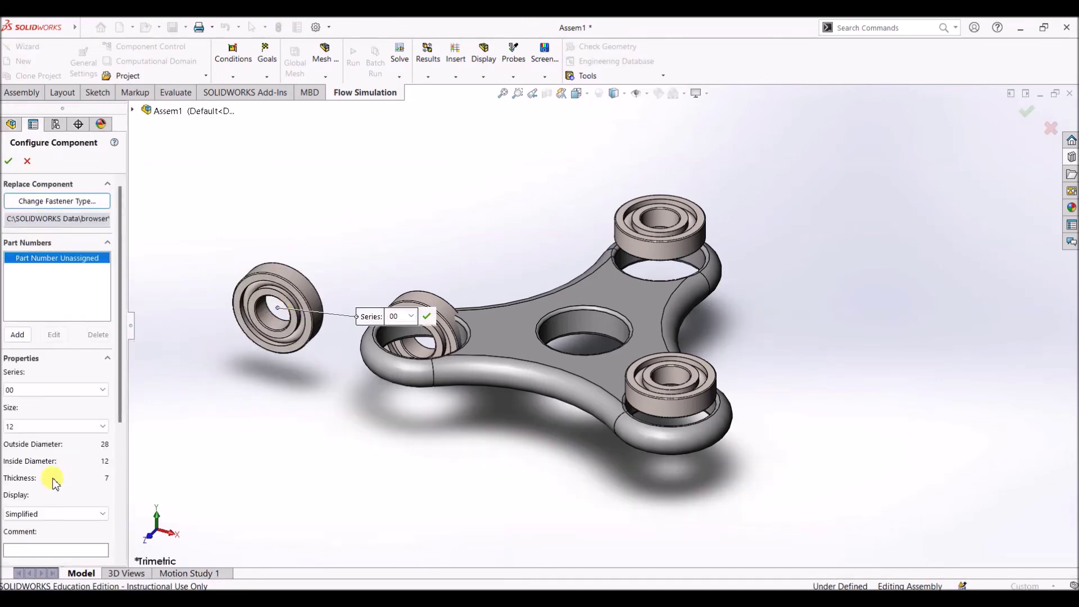
# - Configure the new bearing with Detailed display and place a copy of it at the spinner's central hole
pyautogui.scroll(-3, 54, 483)
pyautogui.click(59, 409)
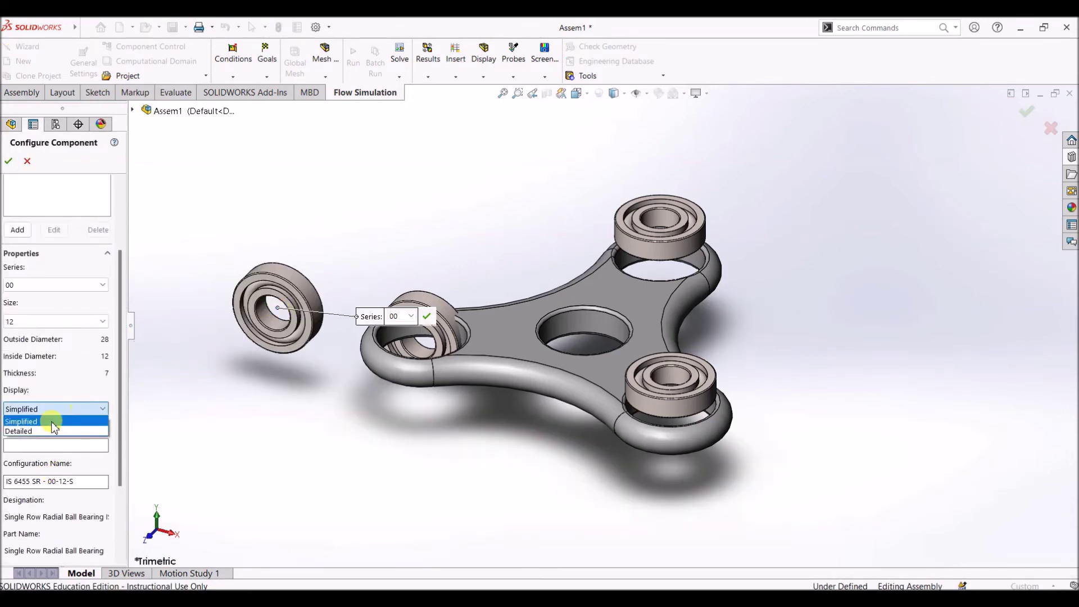
pyautogui.click(40, 431)
pyautogui.click(10, 161)
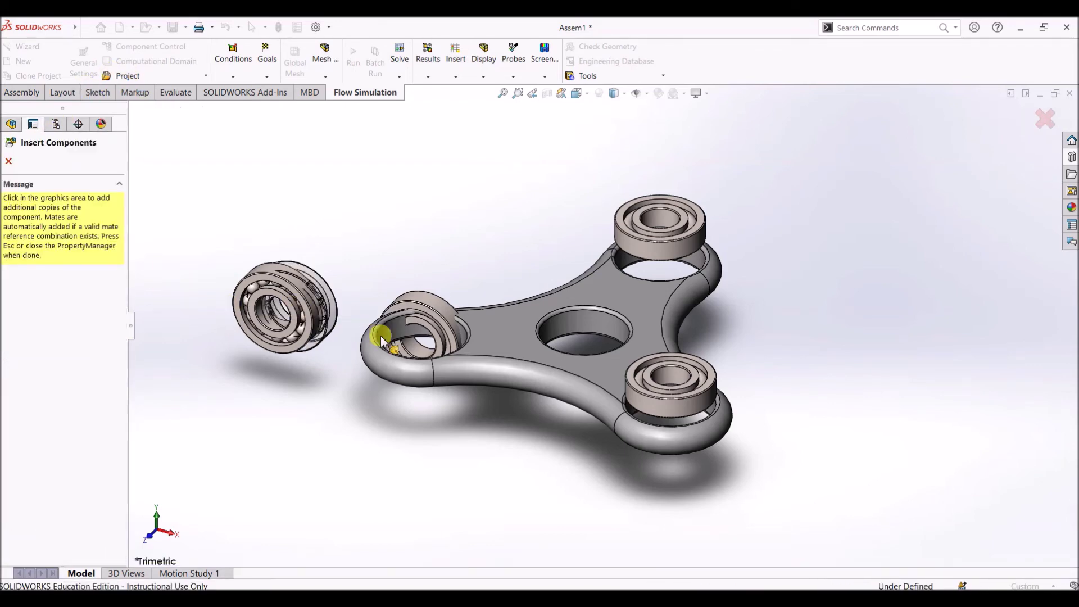
pyautogui.click(599, 339)
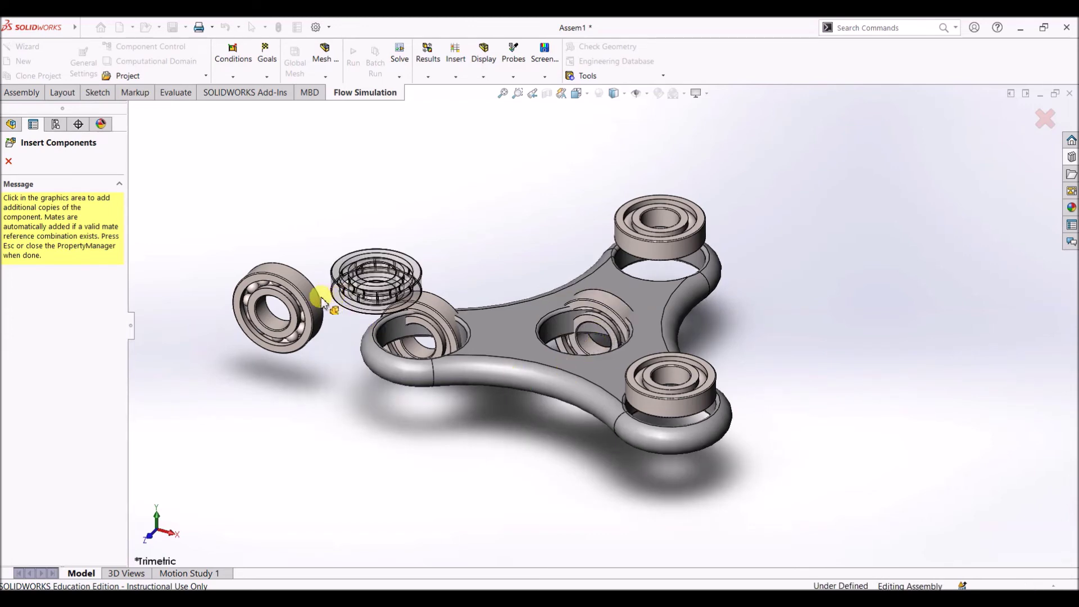
pyautogui.press('Escape')
# - Delete the extra detailed bearing lying beside the spinner, keeping the one at the central hole
pyautogui.moveTo(207, 274); pyautogui.dragTo(323, 423)
pyautogui.click(265, 322)
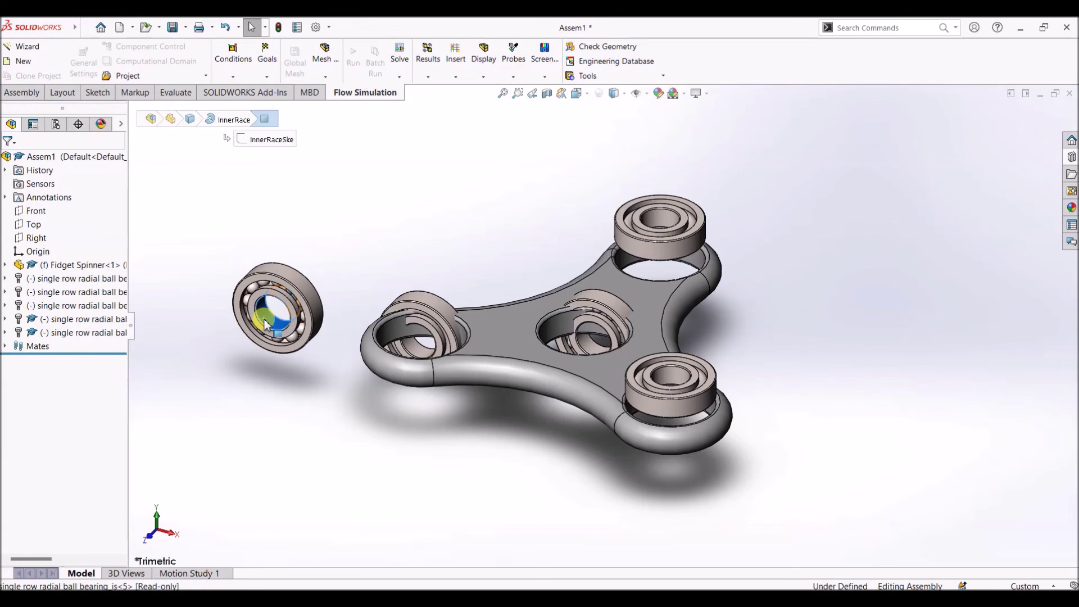
pyautogui.press('Delete')
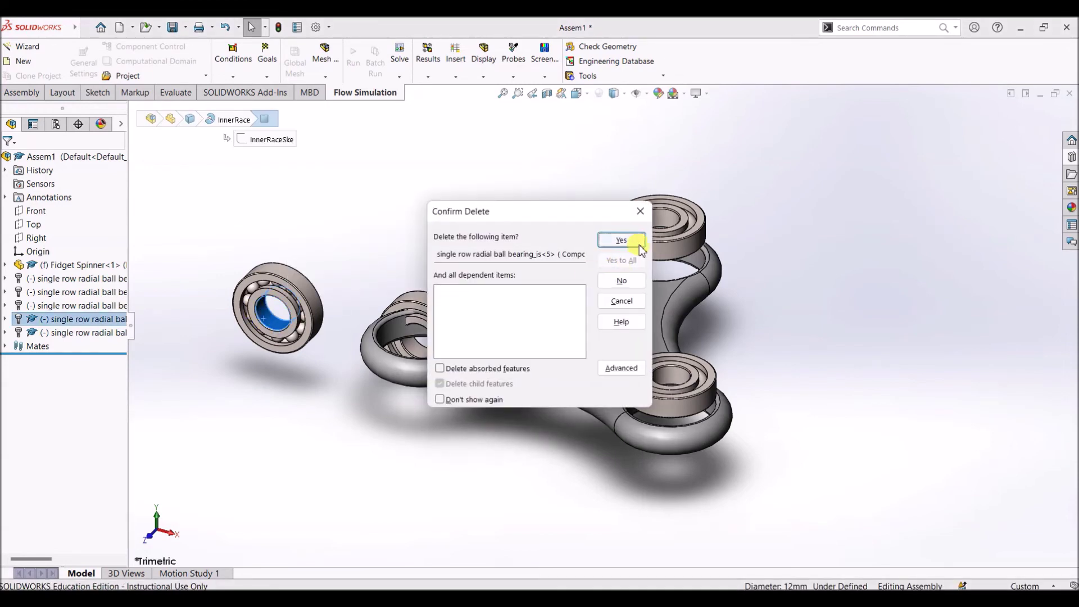
pyautogui.click(622, 240)
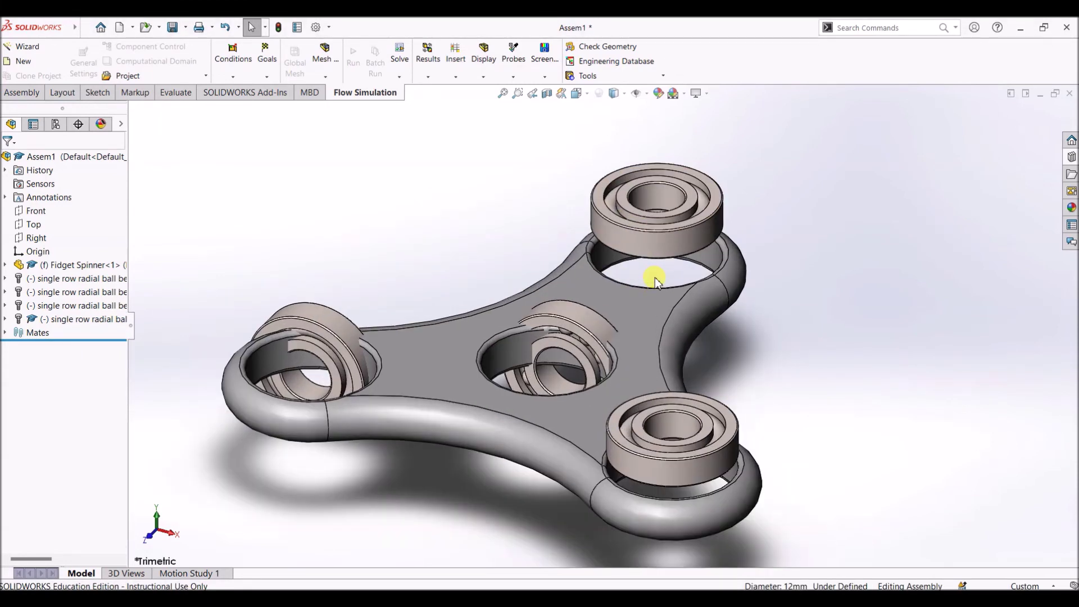
# - Mate the left bearing's bore concentric with the hole in the spinner's left arm
pyautogui.scroll(2, 652, 281)
pyautogui.scroll(-2, 313, 361)
pyautogui.scroll(3, 559, 365)
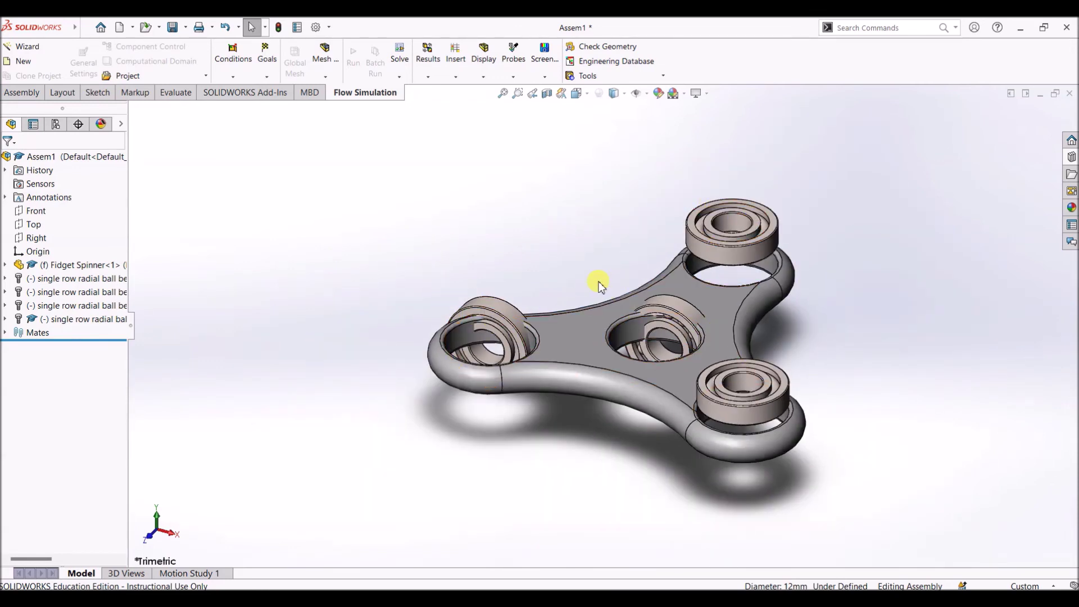
pyautogui.click(23, 93)
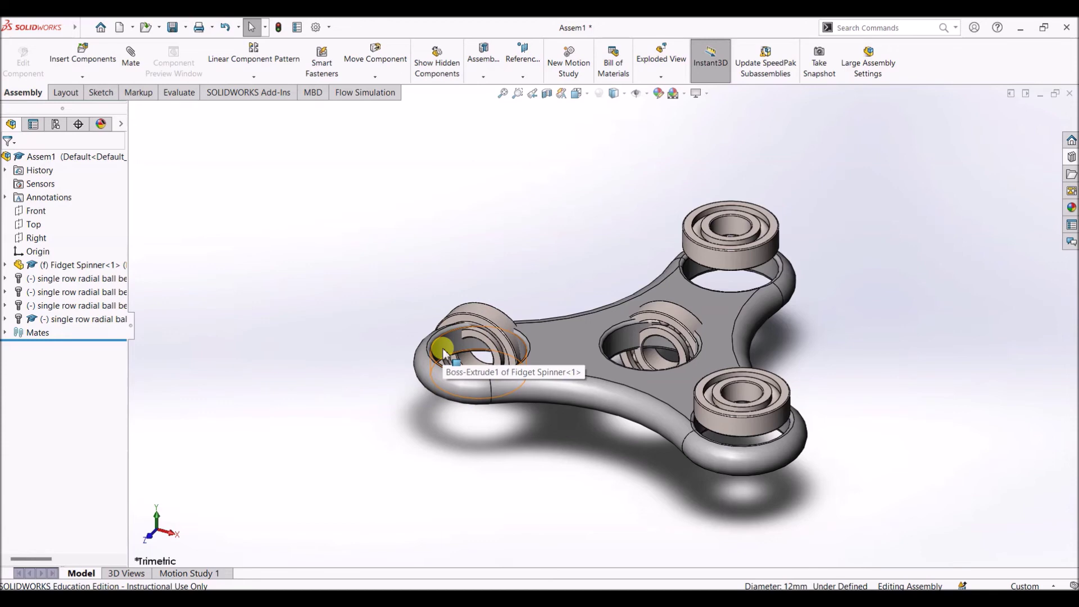
pyautogui.scroll(-3, 444, 352)
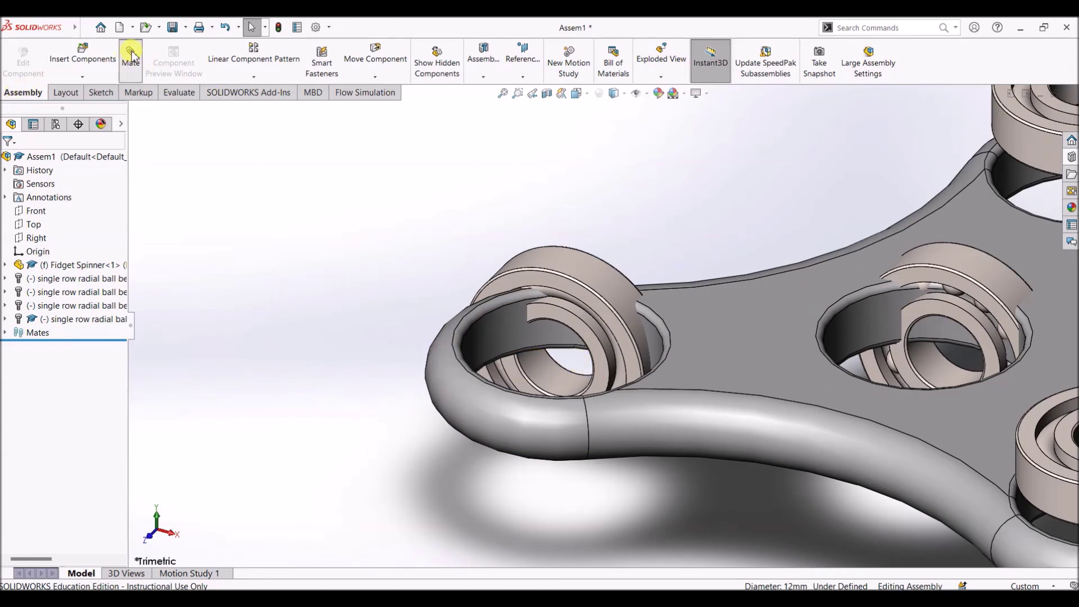
pyautogui.click(506, 340)
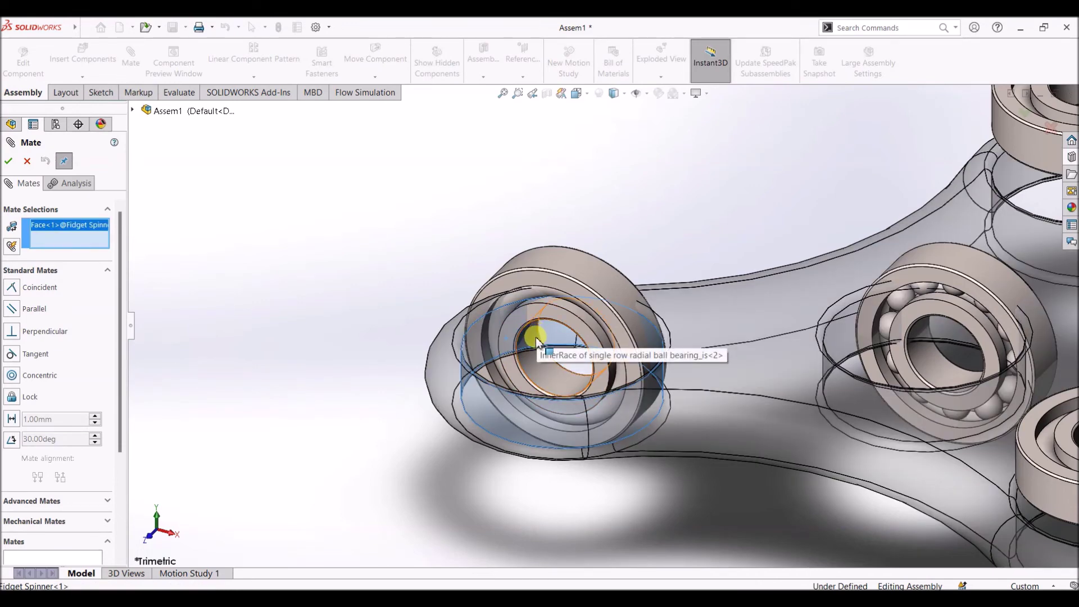
pyautogui.click(533, 378)
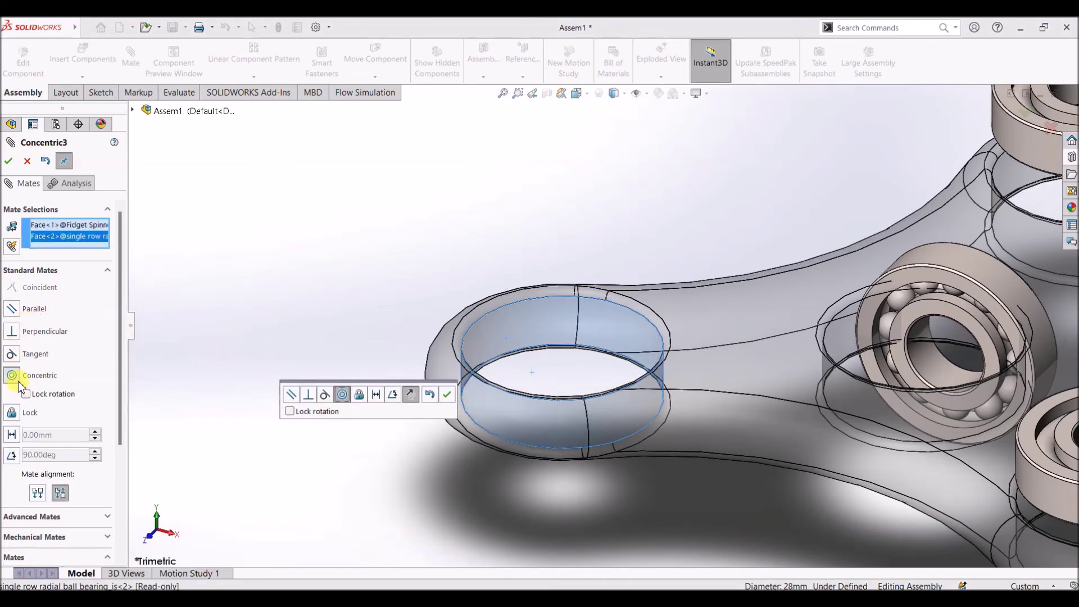
pyautogui.click(11, 161)
# - Mate the rear bearing's bore concentric with the hole in the spinner's rear arm
pyautogui.scroll(3, 404, 445)
pyautogui.scroll(6, 631, 506)
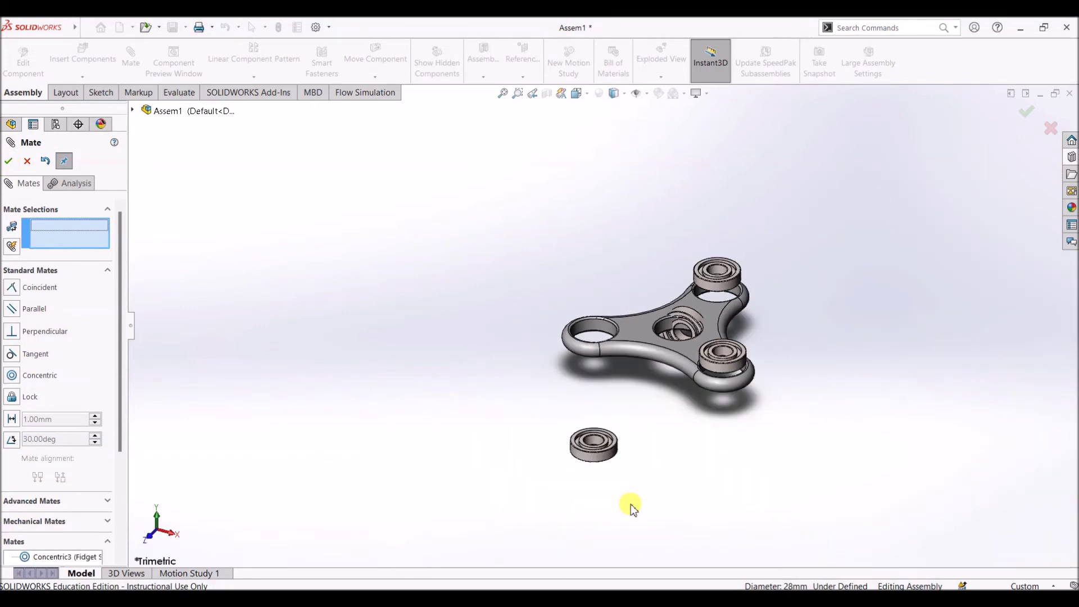
pyautogui.scroll(-2, 674, 399)
pyautogui.scroll(-3, 742, 234)
pyautogui.scroll(5, 782, 180)
pyautogui.scroll(-6, 723, 176)
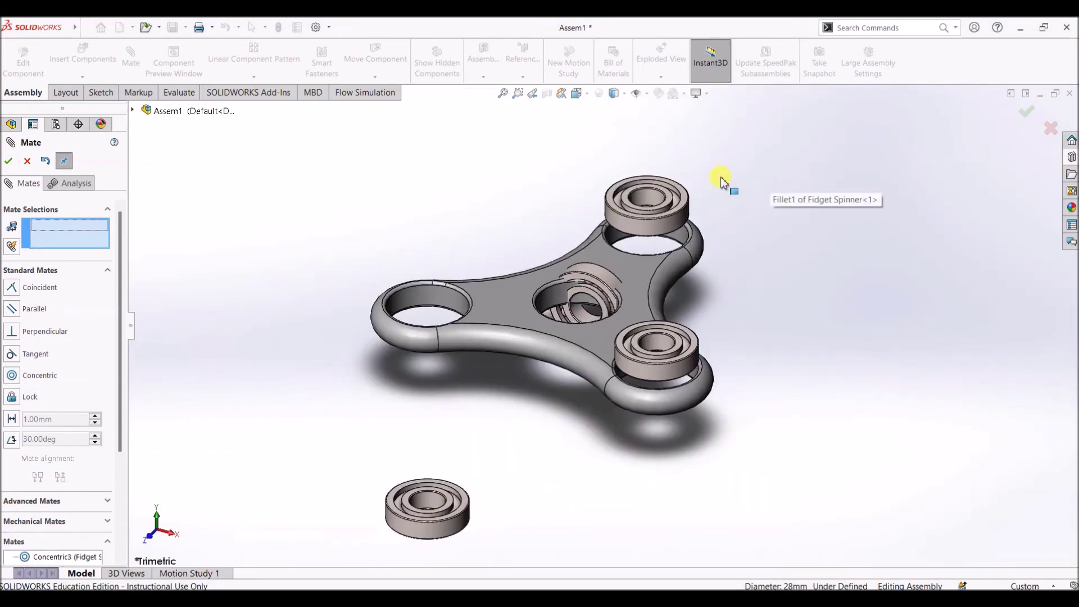
pyautogui.scroll(-3, 610, 208)
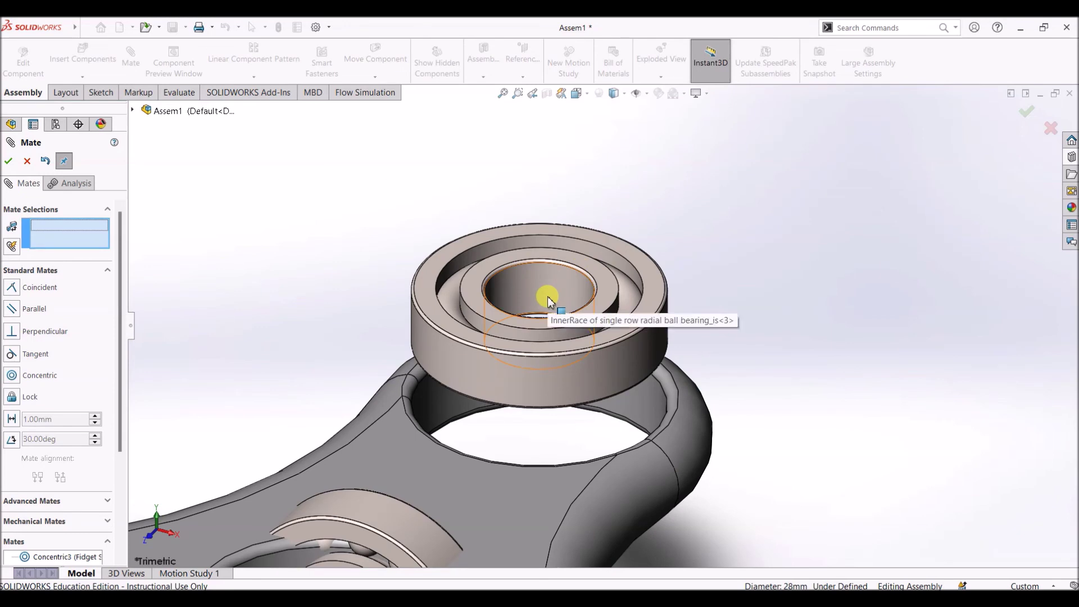
pyautogui.click(535, 335)
pyautogui.click(416, 405)
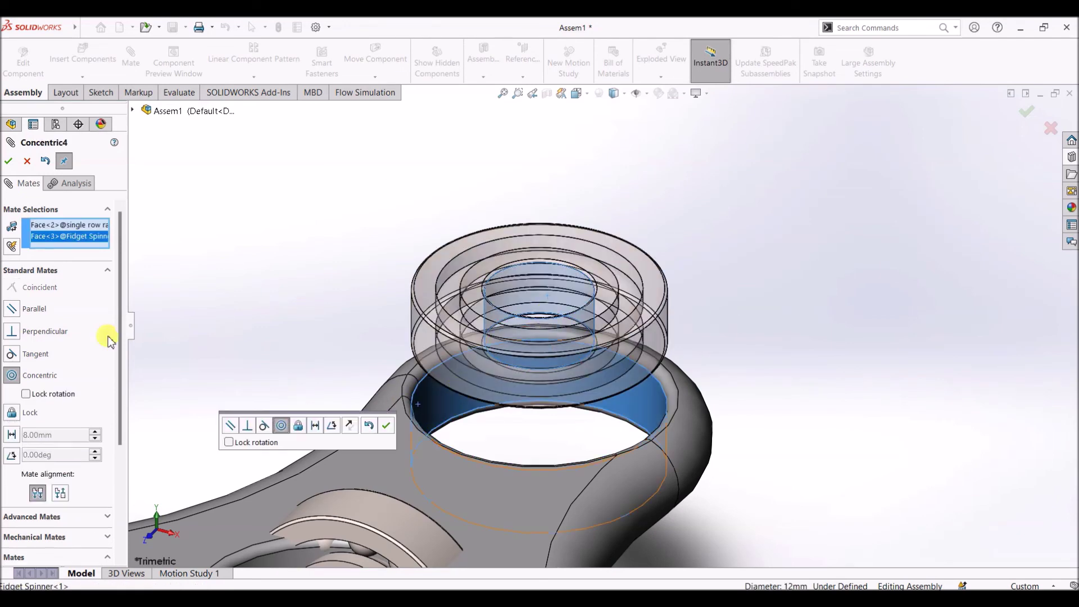
pyautogui.click(8, 161)
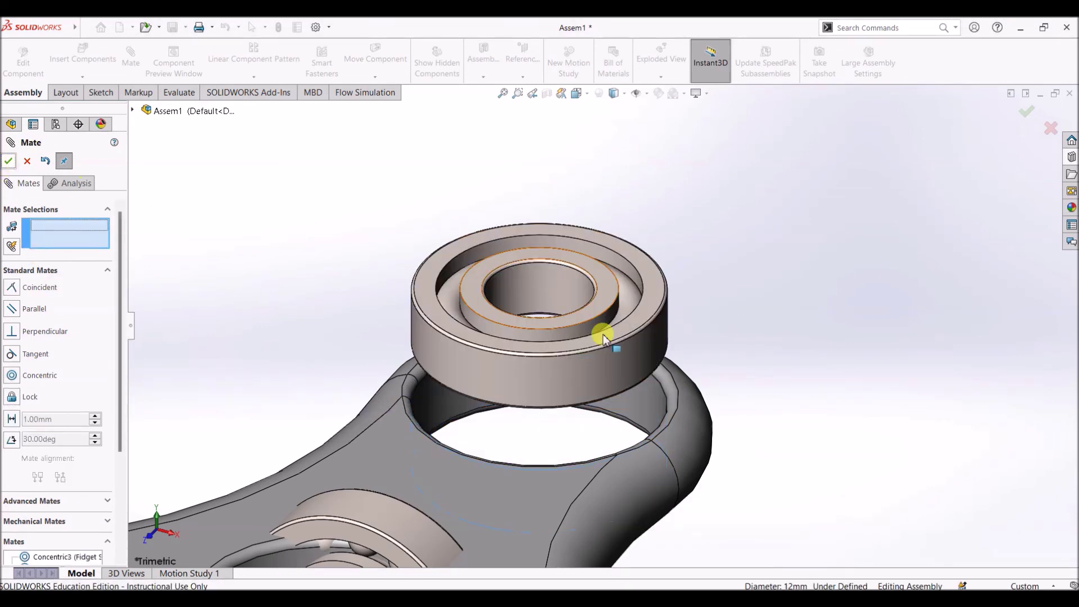
# - Mate the front bearing's bore concentric with the hole in the spinner's front arm
pyautogui.scroll(5, 729, 374)
pyautogui.scroll(-5, 470, 409)
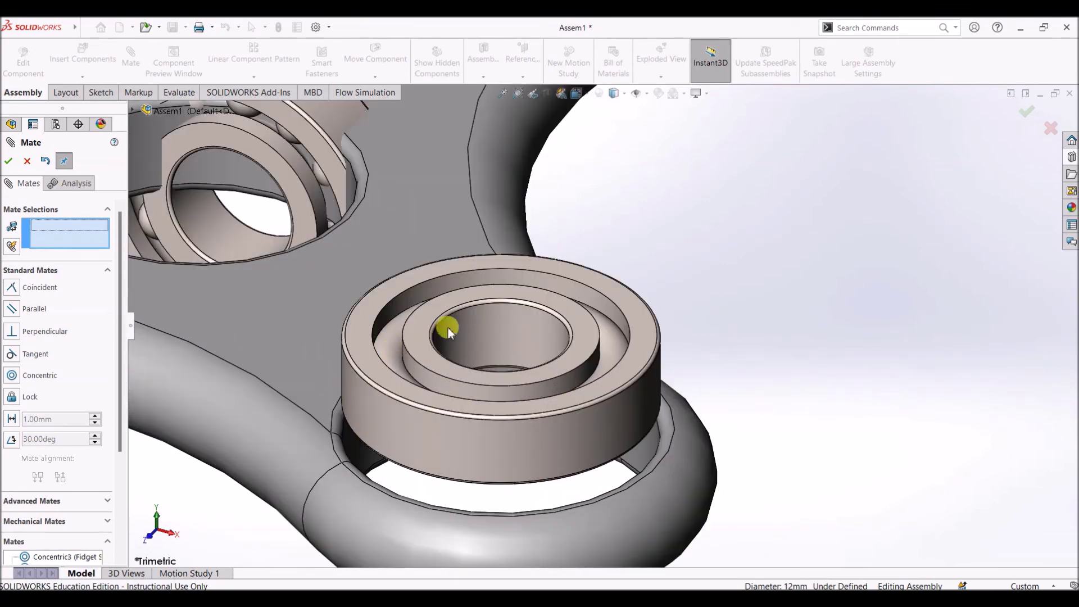
pyautogui.click(474, 342)
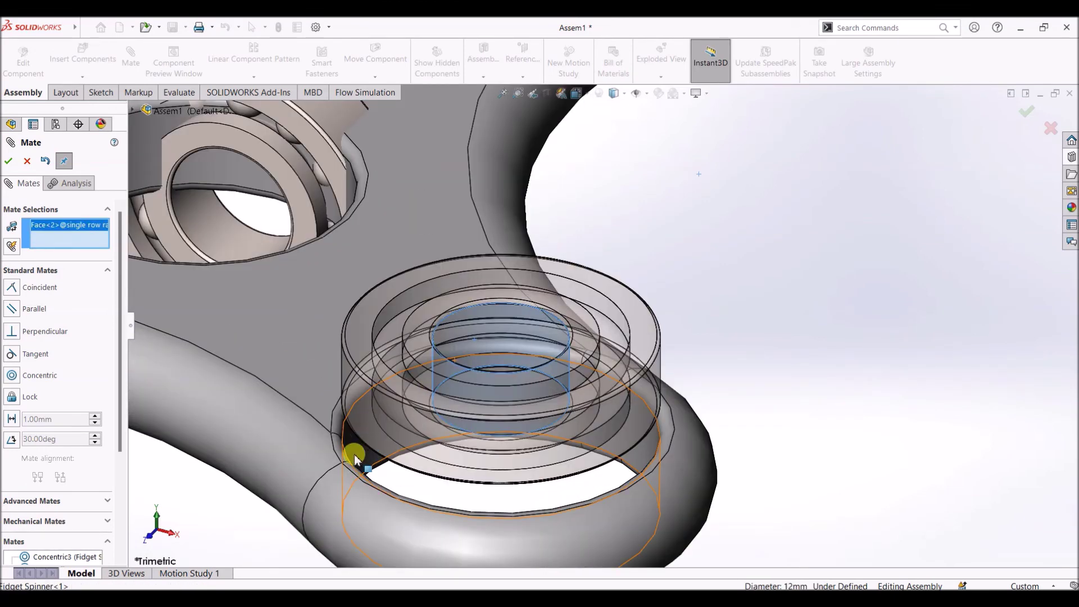
pyautogui.click(354, 453)
pyautogui.click(9, 161)
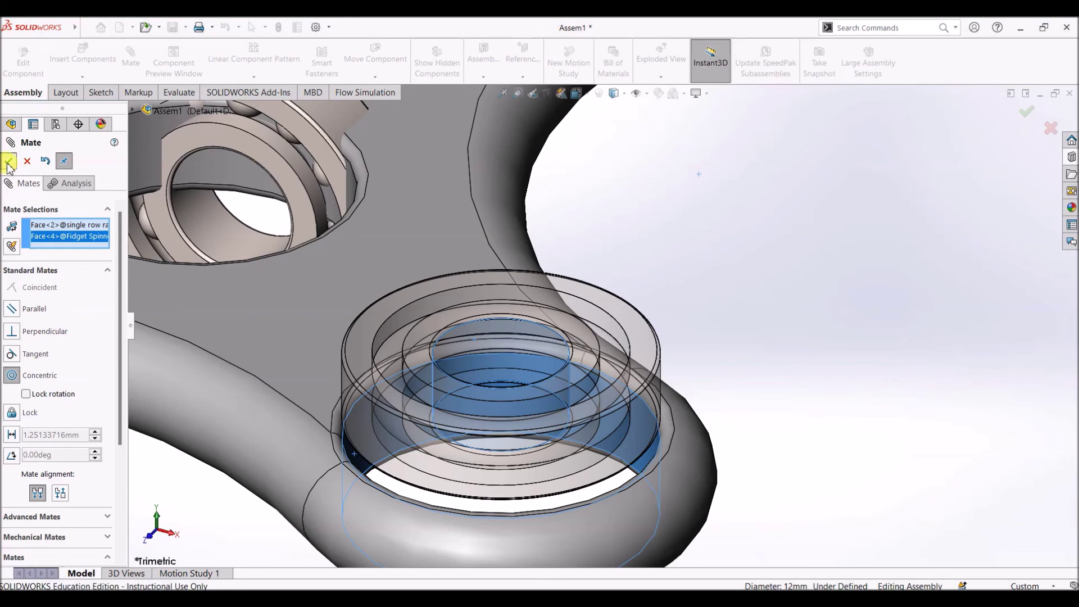
# - Mate the detailed bearing's bore concentric with the spinner's central hole
pyautogui.scroll(5, 184, 204)
pyautogui.scroll(-8, 404, 265)
pyautogui.scroll(-2, 444, 264)
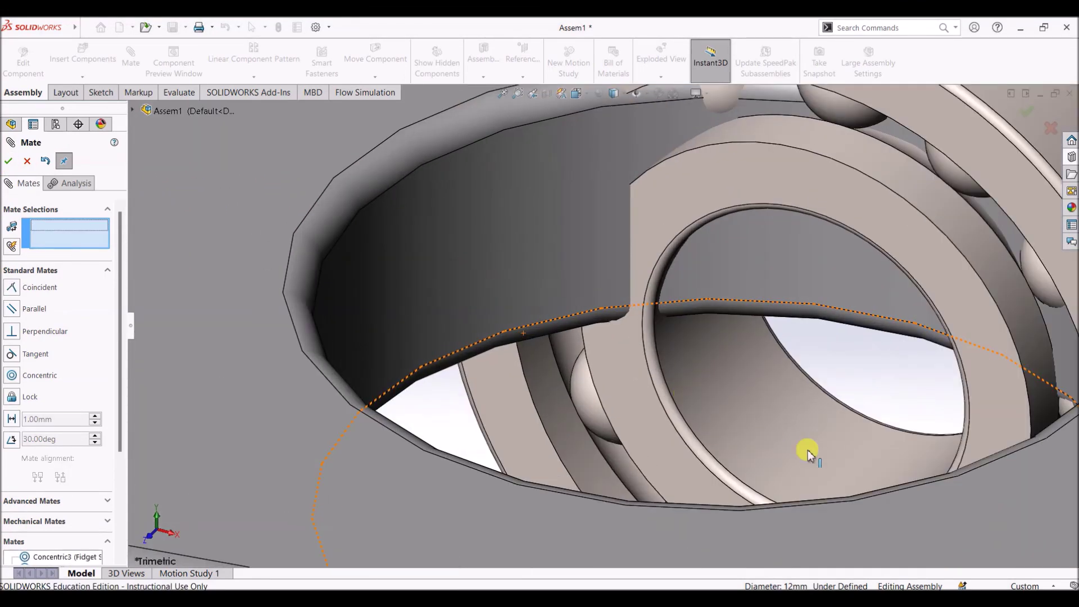
pyautogui.click(810, 448)
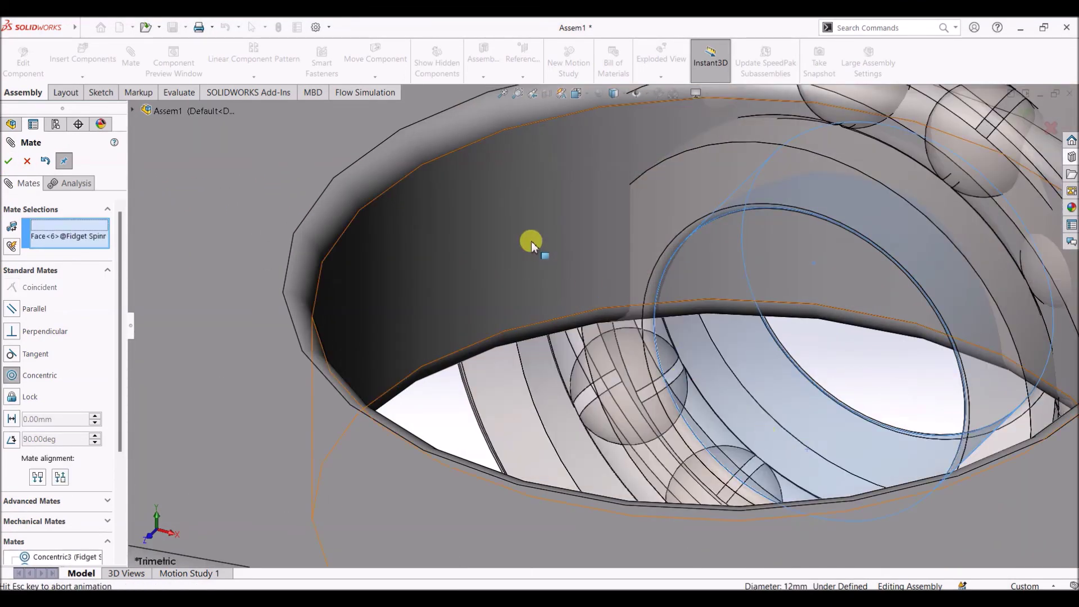
pyautogui.click(530, 240)
pyautogui.click(8, 160)
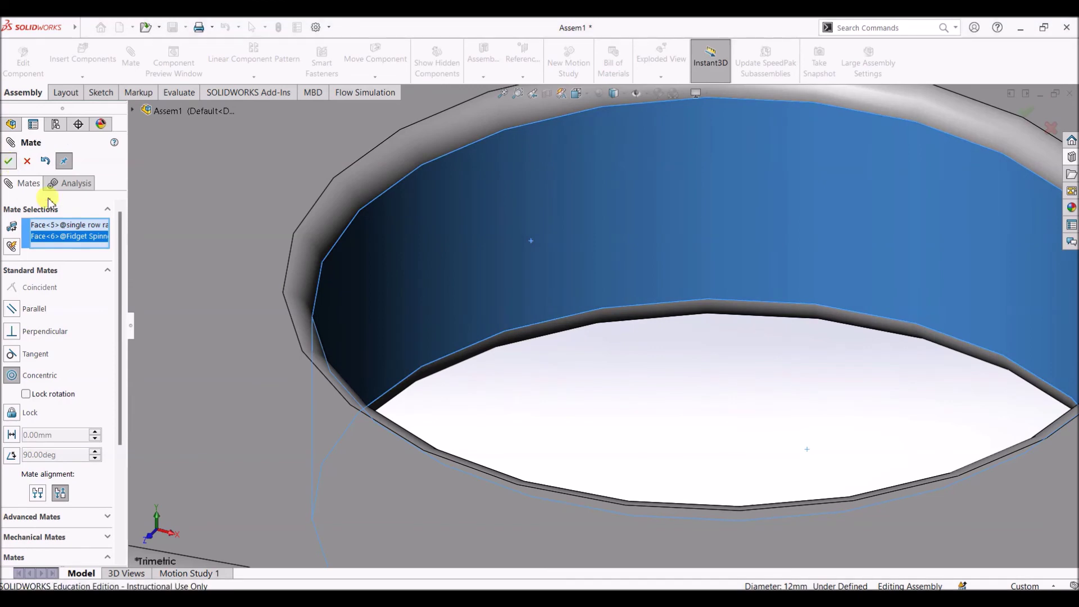
# - Move the left and central bearings up along their axes until they sit just below the spinner body
pyautogui.scroll(6, 381, 343)
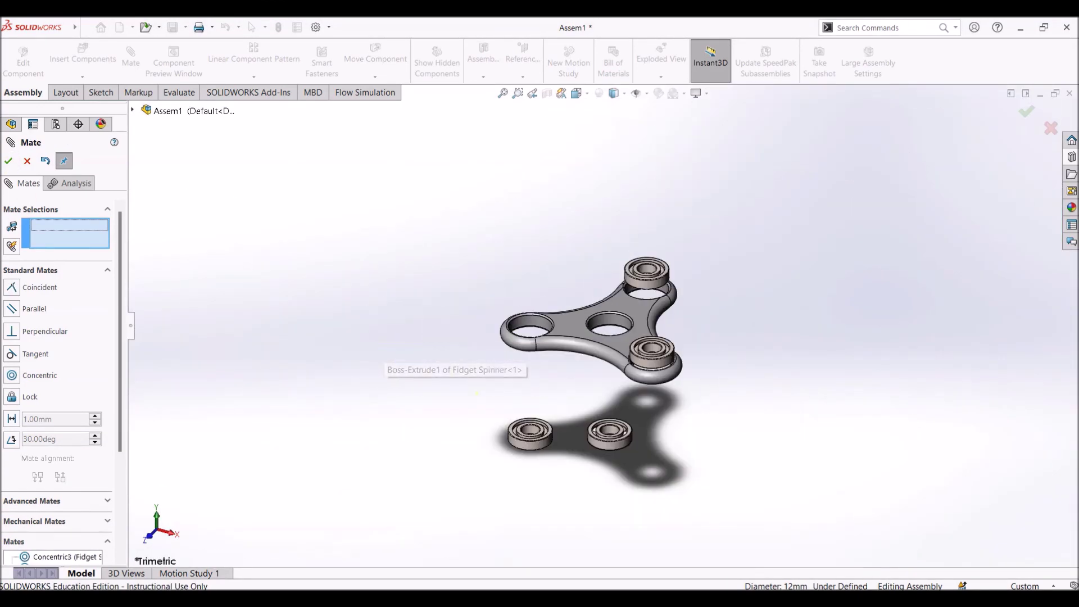
pyautogui.scroll(-2, 656, 474)
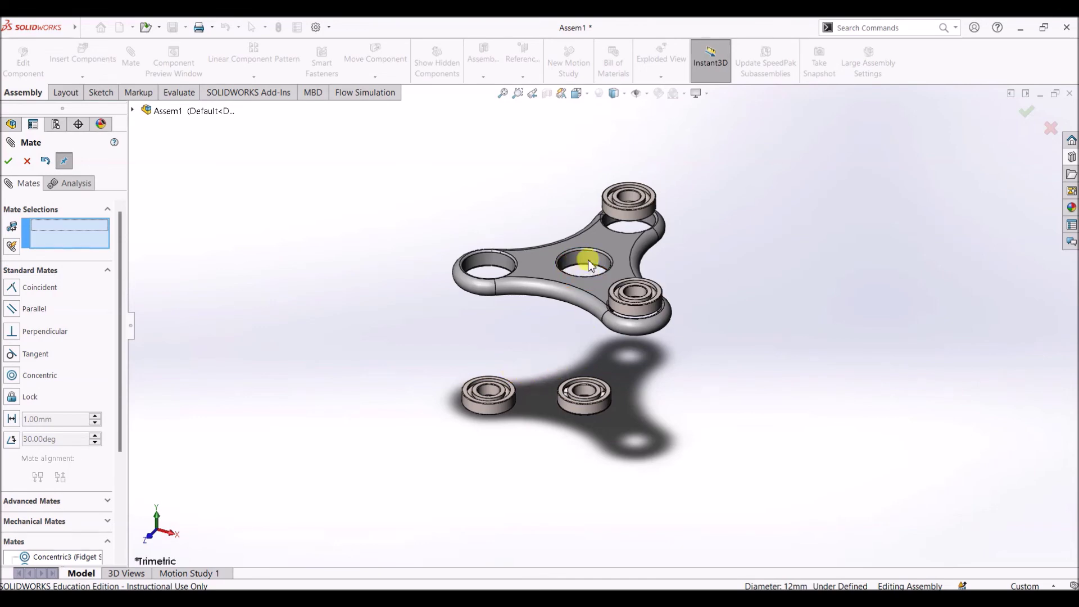
pyautogui.scroll(-3, 508, 398)
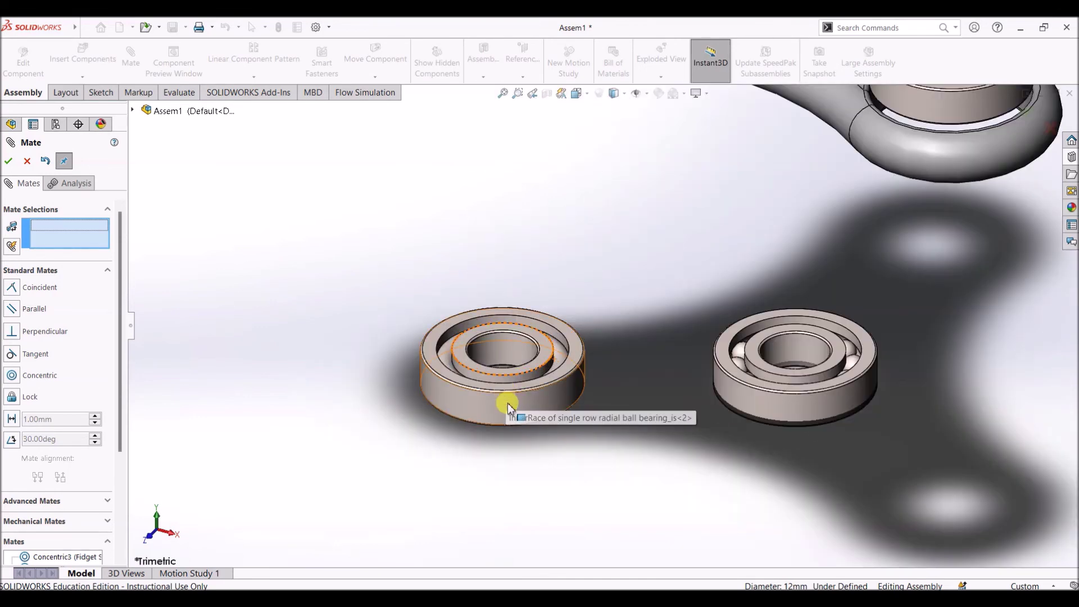
pyautogui.moveTo(506, 314); pyautogui.dragTo(509, 181)
pyautogui.scroll(3, 576, 323)
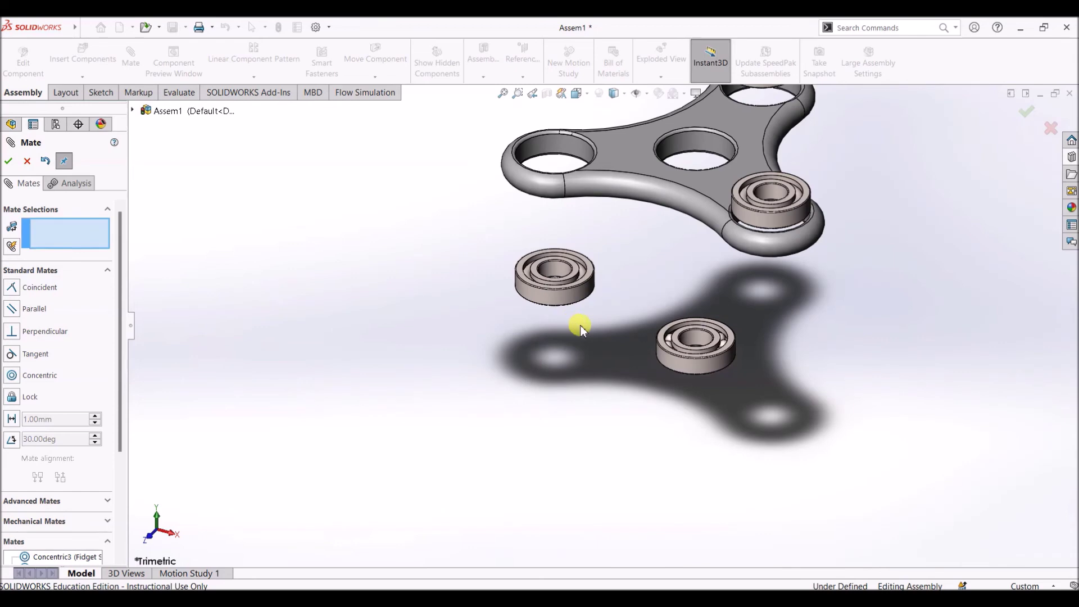
pyautogui.moveTo(554, 296); pyautogui.dragTo(549, 204)
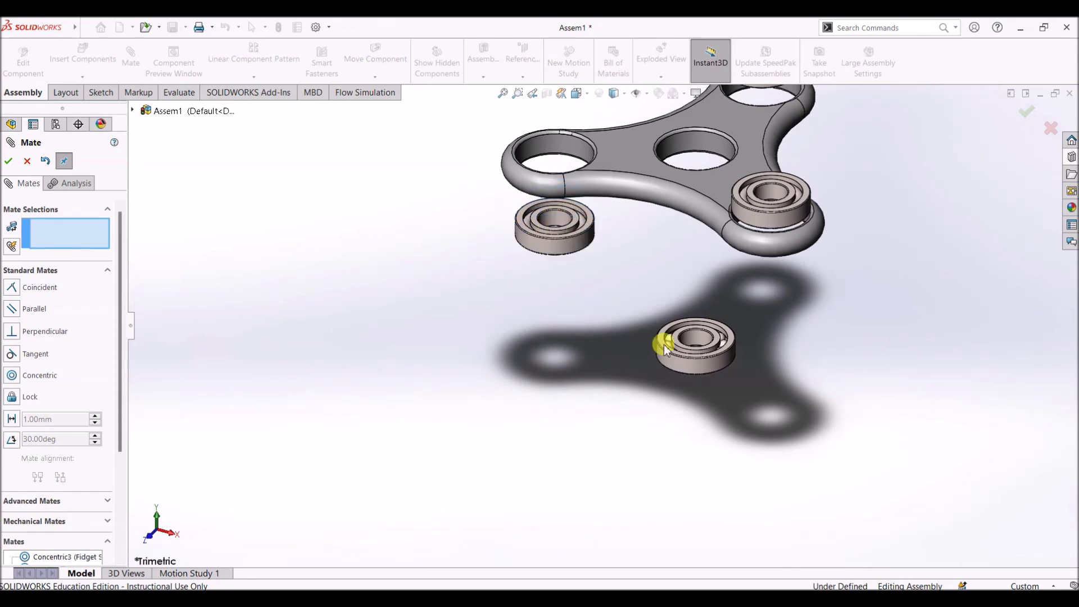
pyautogui.moveTo(693, 340); pyautogui.dragTo(693, 236)
# - Mate the left bearing's outer-race top face coincident with the spinner body's flat top face
pyautogui.scroll(4, 698, 321)
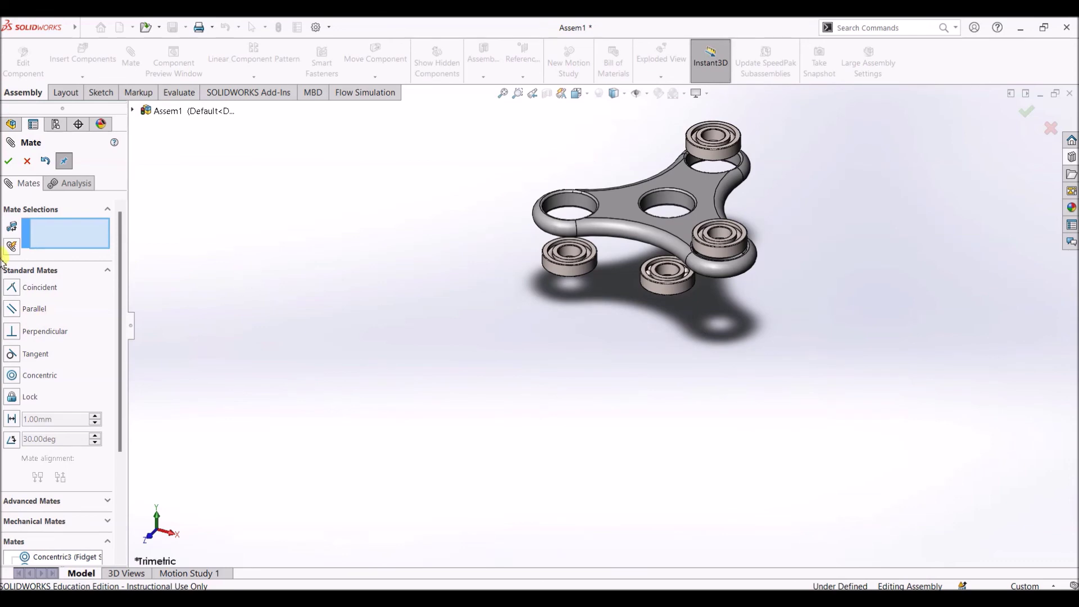
pyautogui.scroll(-3, 622, 296)
pyautogui.scroll(-3, 562, 260)
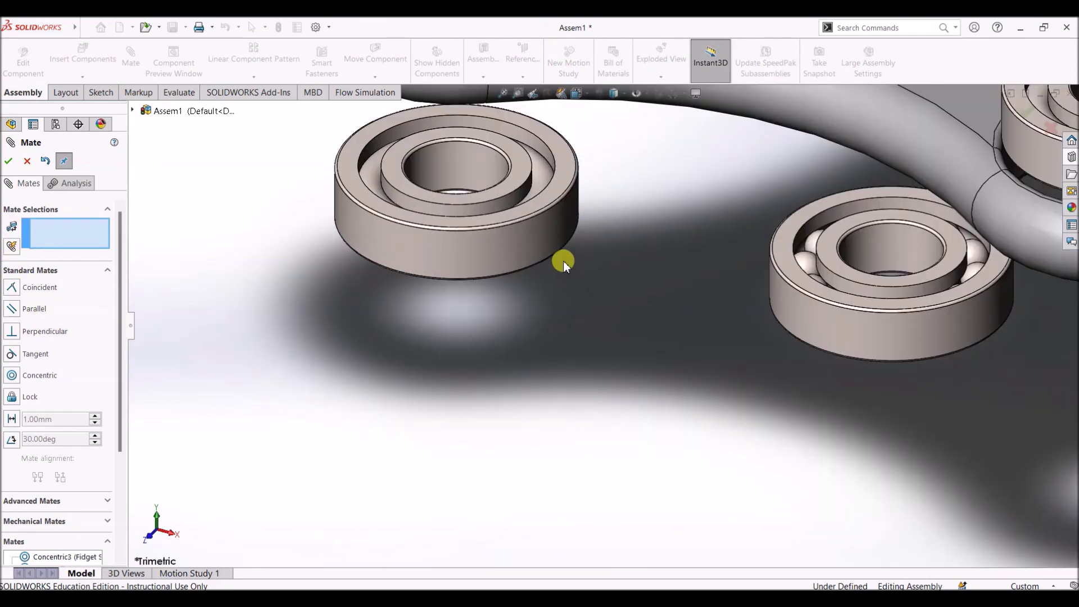
pyautogui.click(547, 197)
pyautogui.scroll(5, 584, 312)
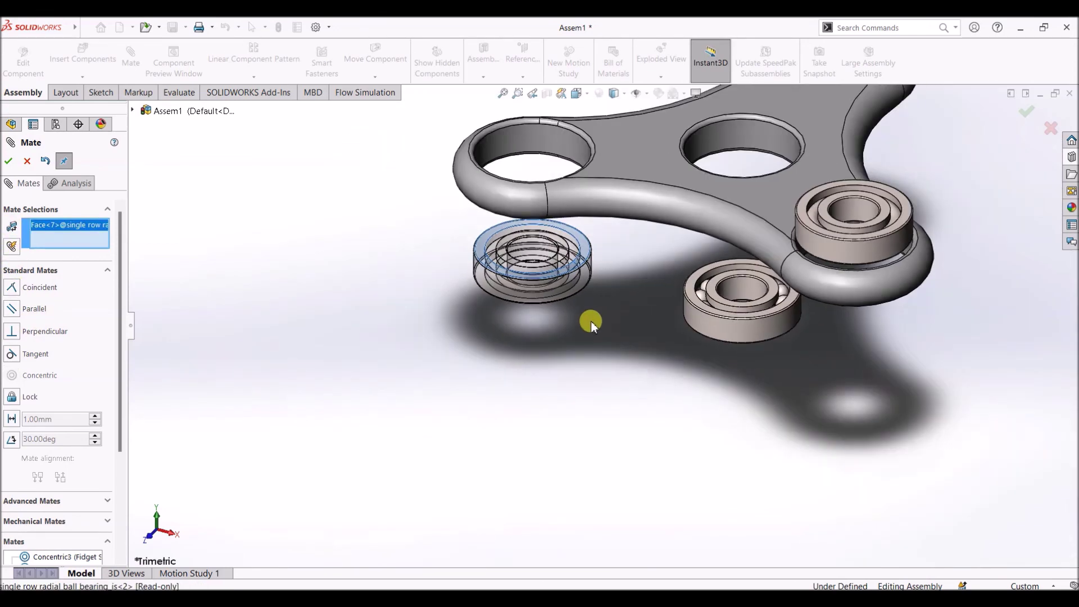
pyautogui.scroll(-3, 613, 249)
pyautogui.click(616, 248)
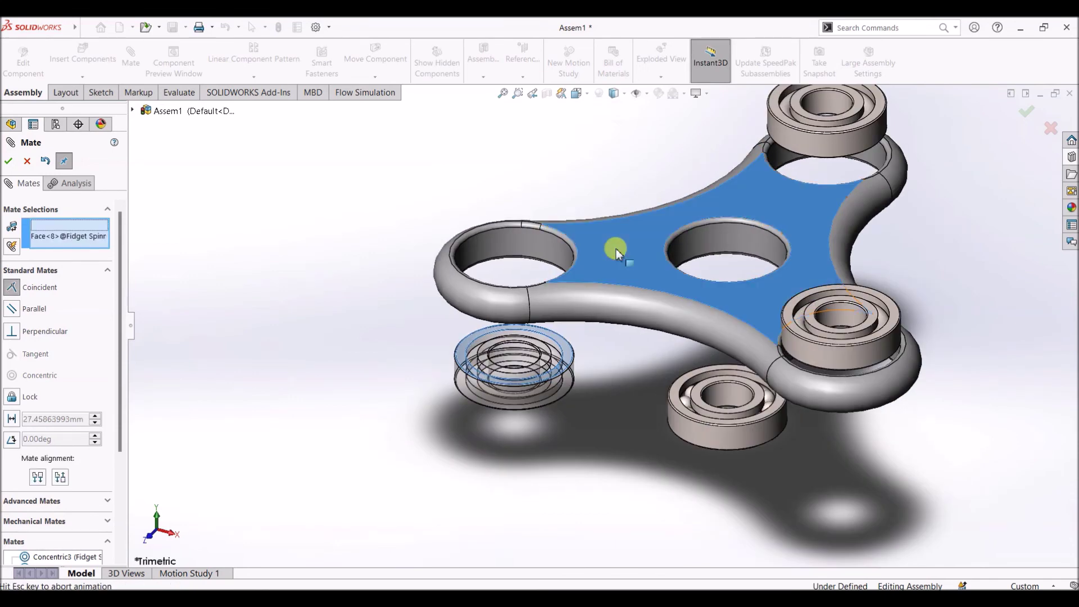
pyautogui.click(9, 161)
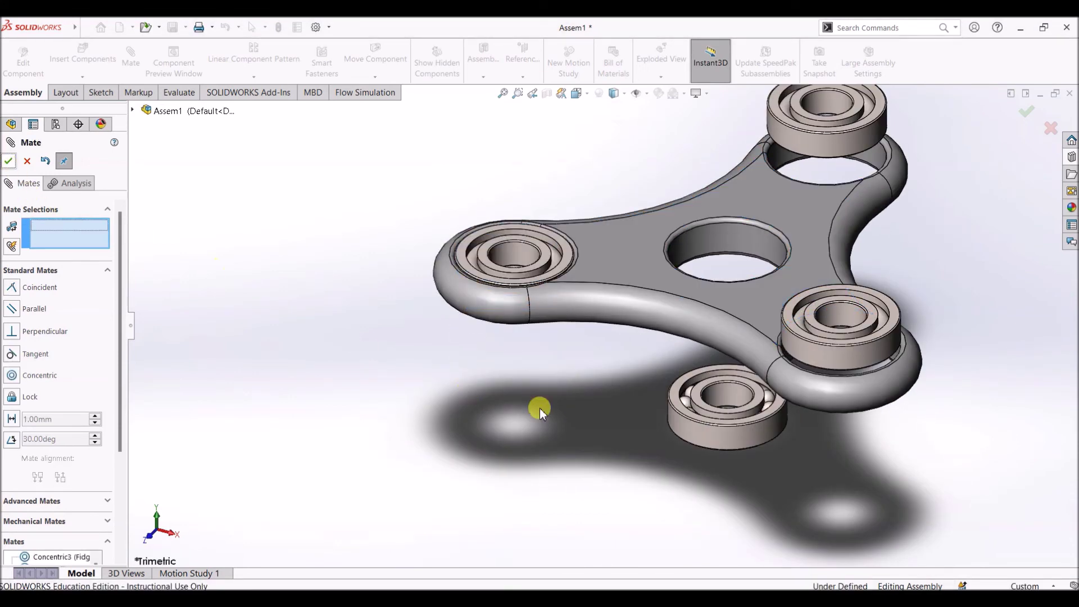
# - Mate the top faces of the front and central bearings coincident with the spinner body's top face
pyautogui.click(895, 318)
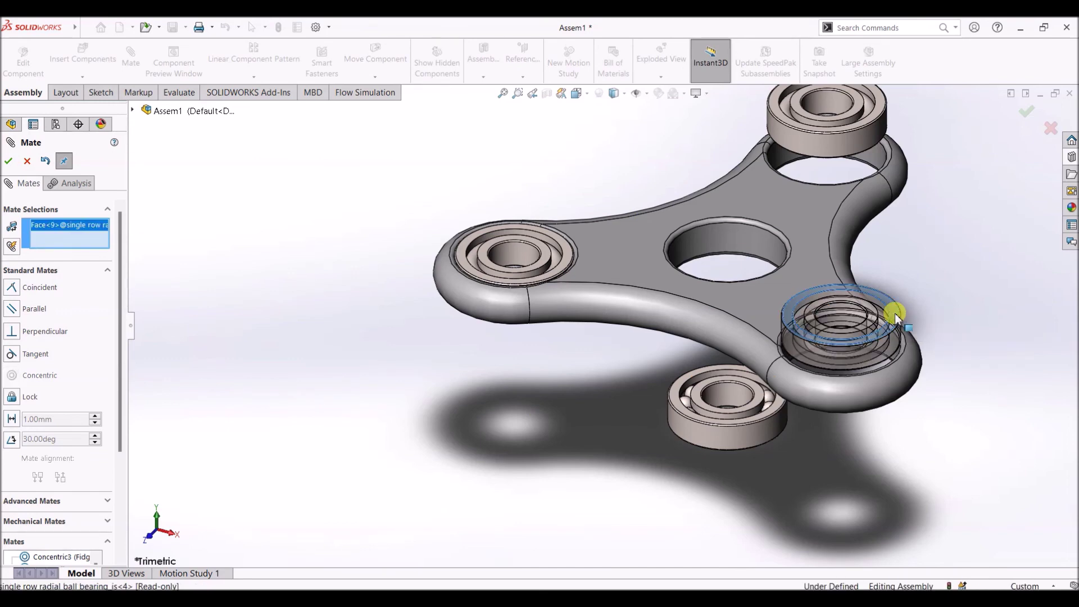
pyautogui.click(752, 309)
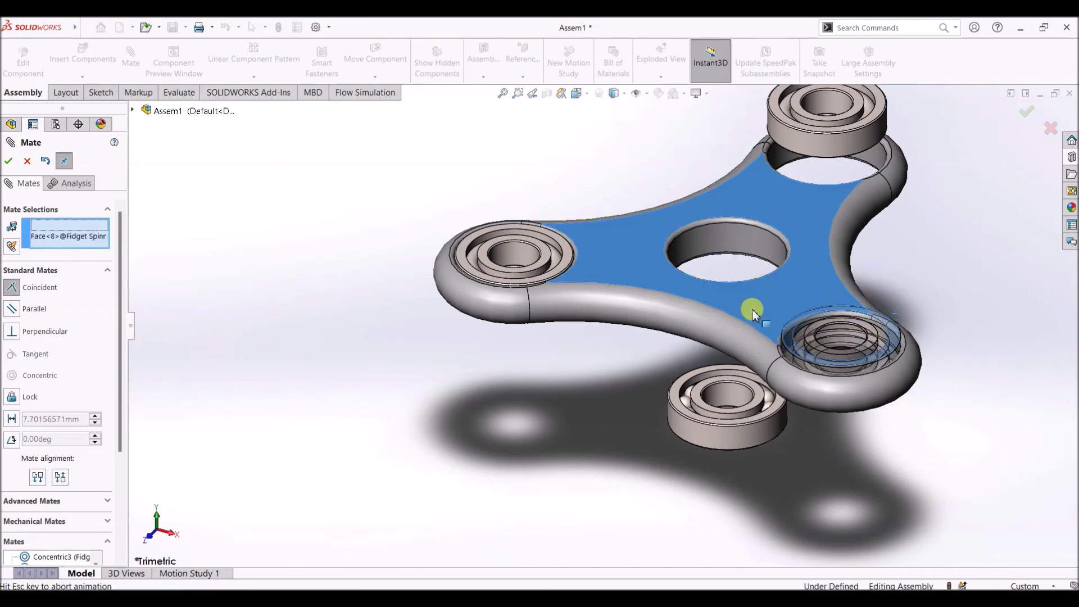
pyautogui.click(9, 161)
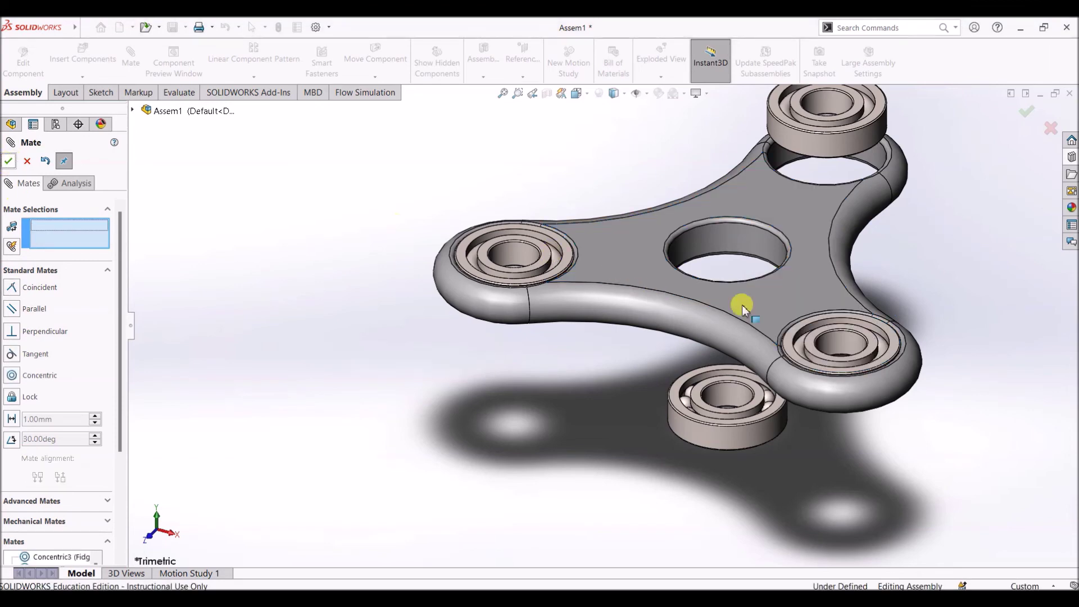
pyautogui.click(673, 395)
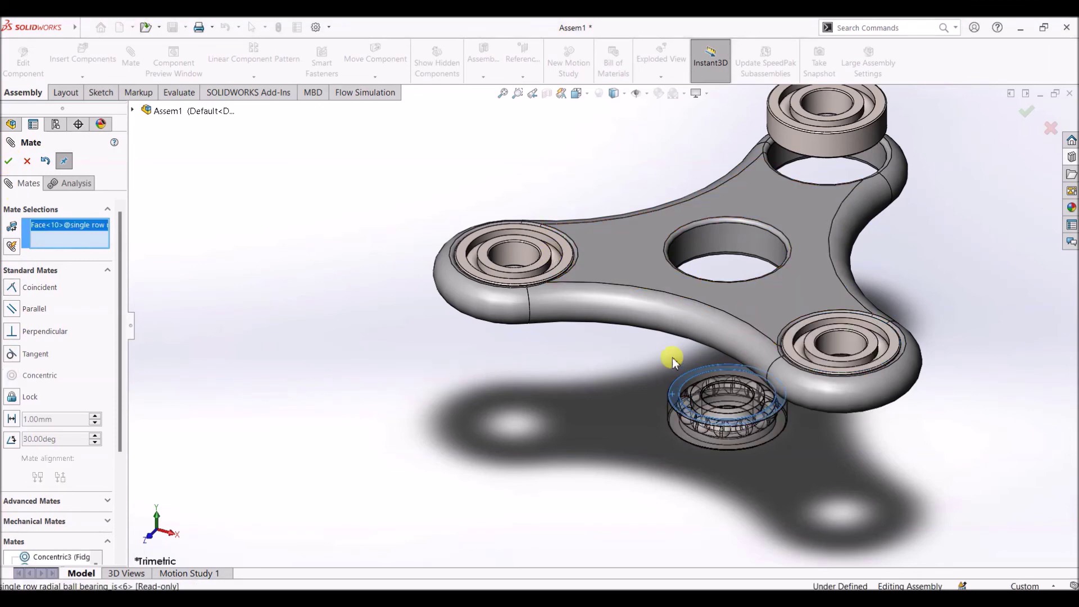
pyautogui.click(628, 260)
pyautogui.click(8, 160)
# - Mate the rear bearing's top face coincident with the spinner body's top face and finish mating
pyautogui.click(785, 118)
pyautogui.click(761, 188)
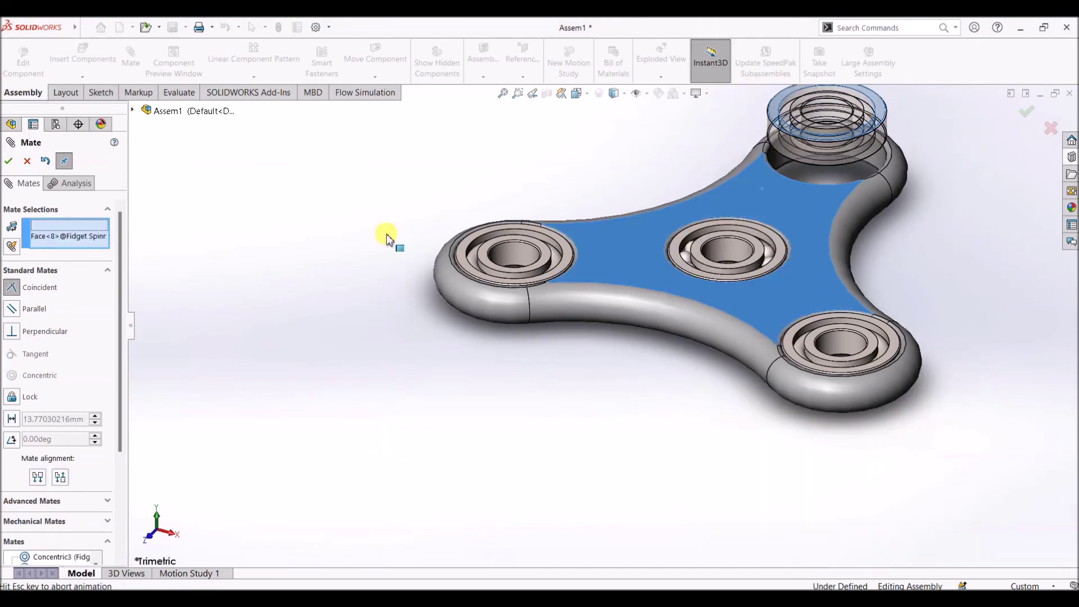
pyautogui.click(8, 160)
pyautogui.scroll(3, 644, 276)
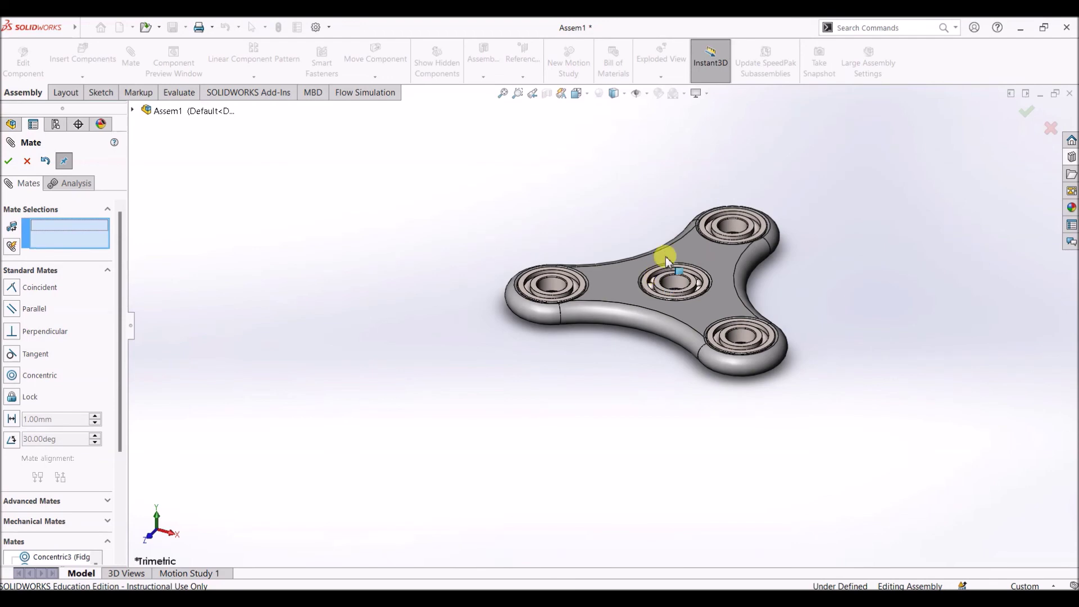
pyautogui.scroll(-5, 646, 260)
pyautogui.click(27, 161)
# - Examine the assembled spinner in the Dimetric view and from above, checking how the four bearings sit in their holes
pyautogui.click(576, 94)
pyautogui.click(587, 96)
pyautogui.click(639, 129)
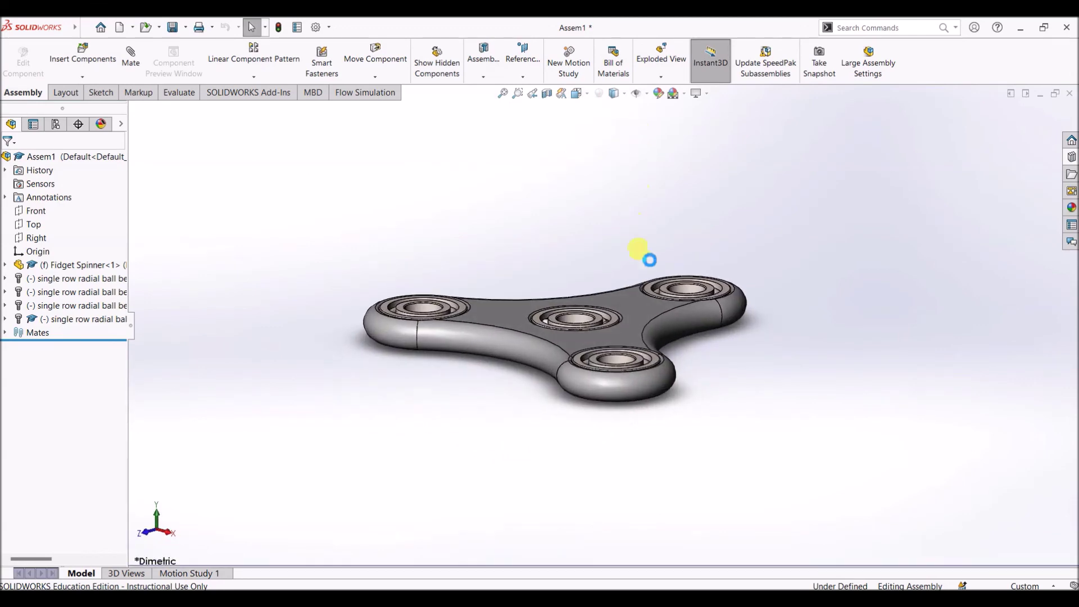
pyautogui.moveTo(743, 246); pyautogui.dragTo(716, 417, button='middle')
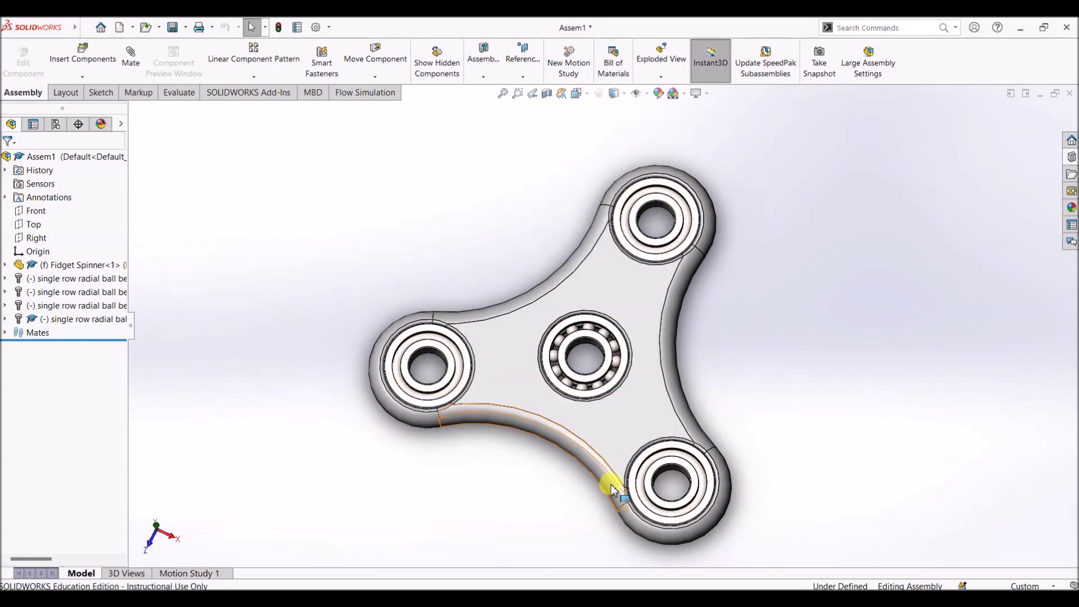
pyautogui.scroll(-8, 623, 489)
pyautogui.scroll(10, 397, 480)
pyautogui.scroll(-3, 404, 157)
pyautogui.scroll(2, 646, 286)
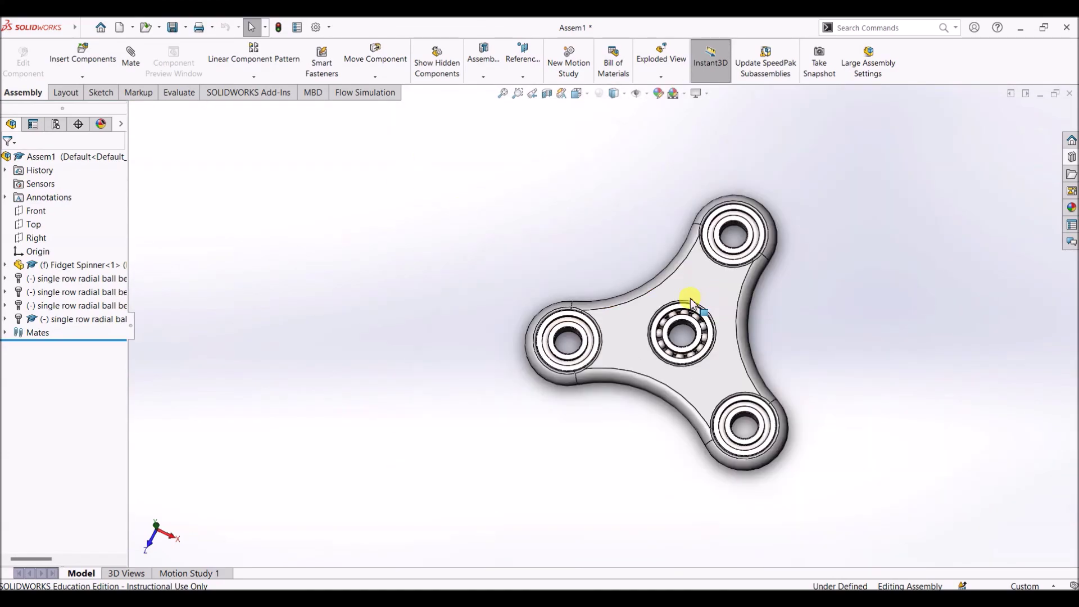
# - Fix the central ball bearing in place so it cannot move in the assembly
pyautogui.scroll(-6, 695, 337)
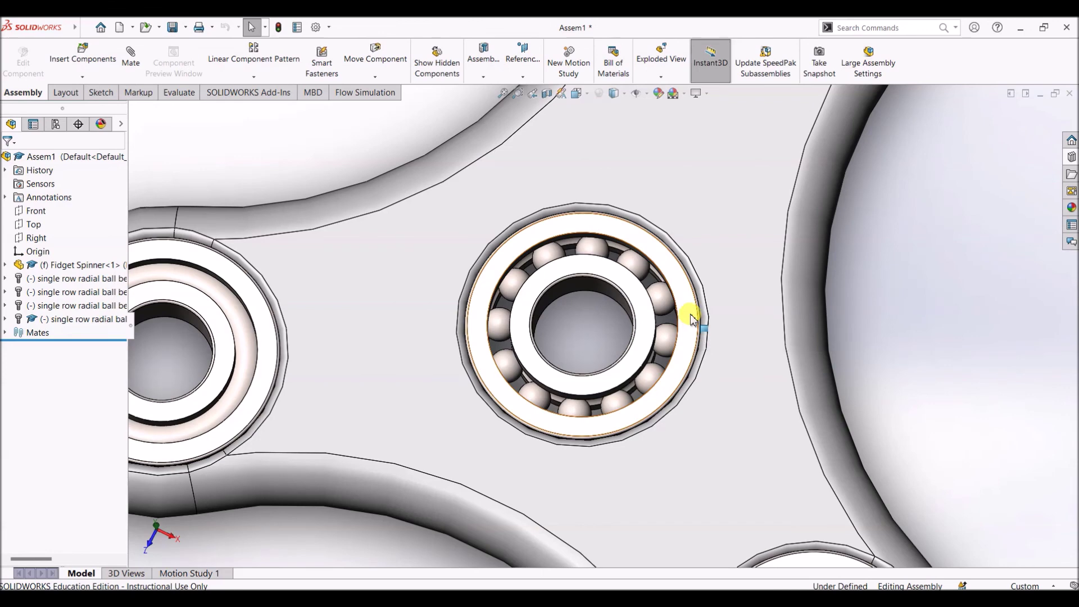
pyautogui.click(692, 319)
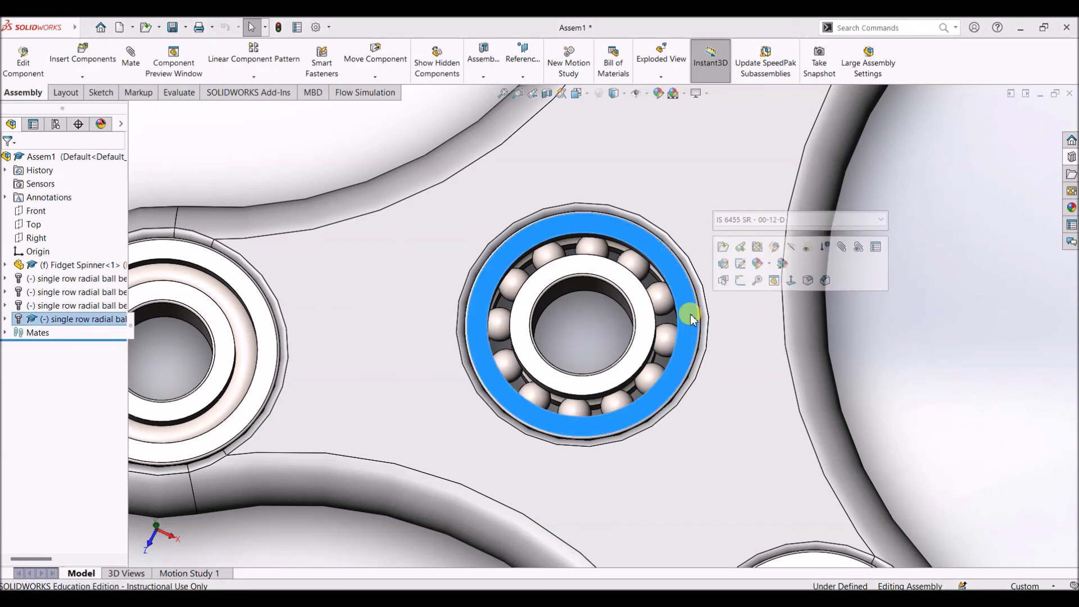
pyautogui.moveTo(906, 376); pyautogui.dragTo(612, 323, button='middle')
pyautogui.rightClick(649, 306)
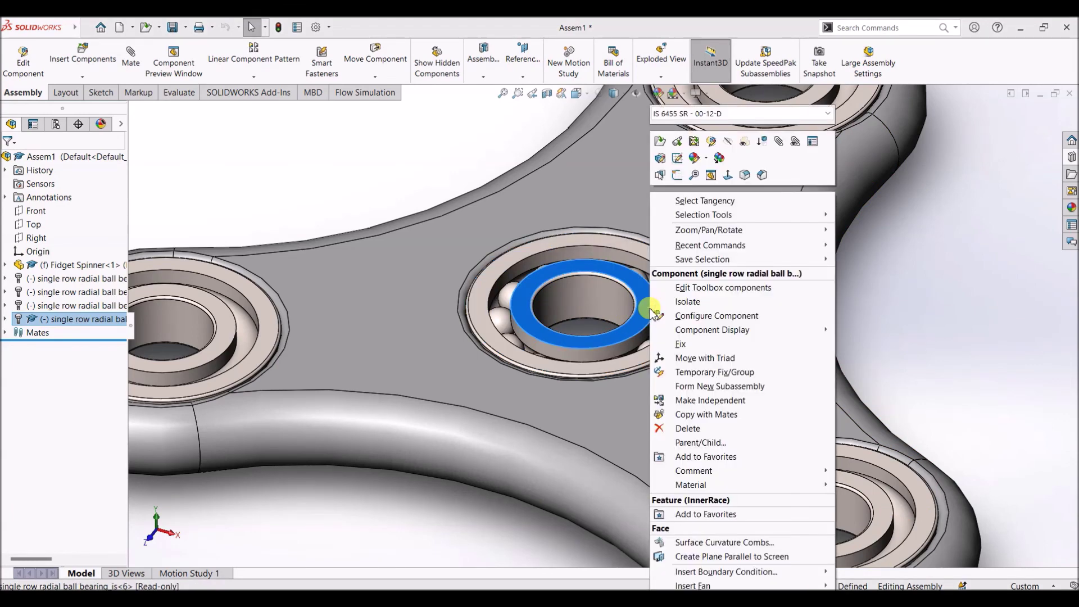
pyautogui.click(670, 344)
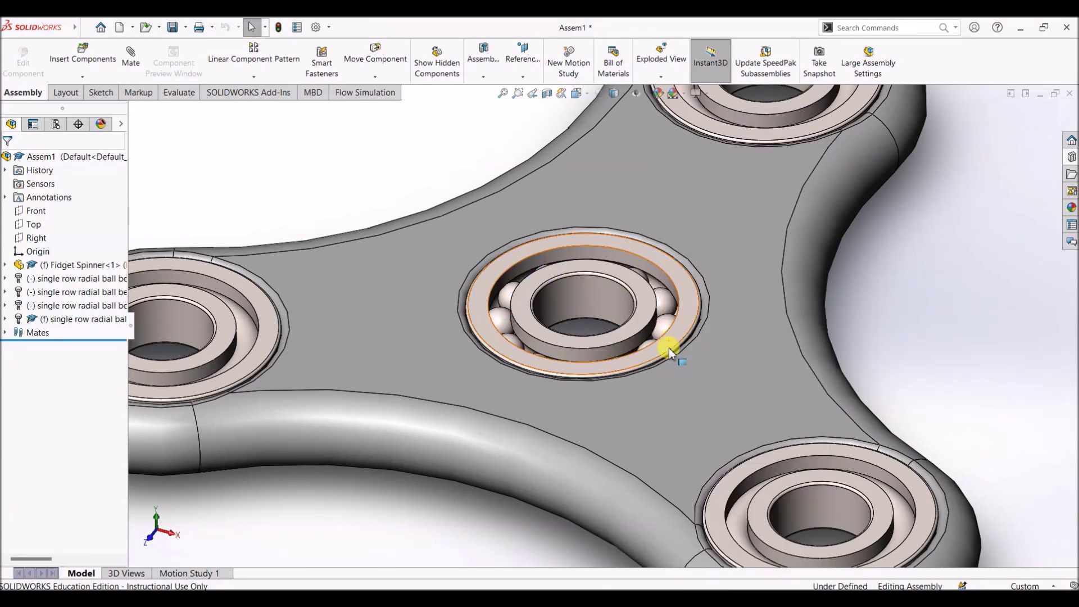
# - Float the fidget spinner body and spin it around the fixed central bearing
pyautogui.scroll(1, 666, 387)
pyautogui.scroll(3, 659, 400)
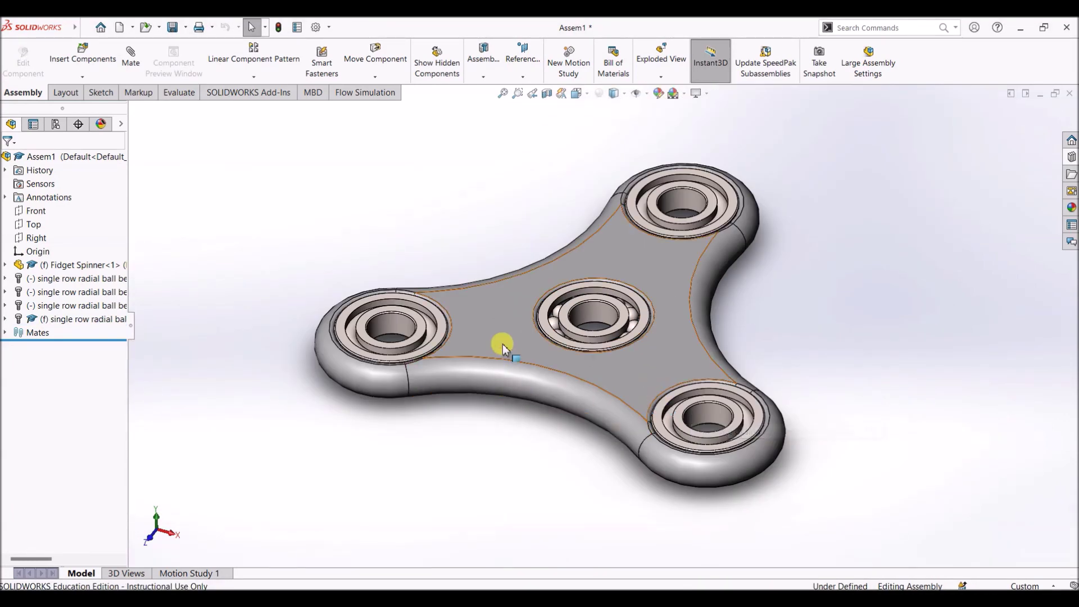
pyautogui.rightClick(503, 347)
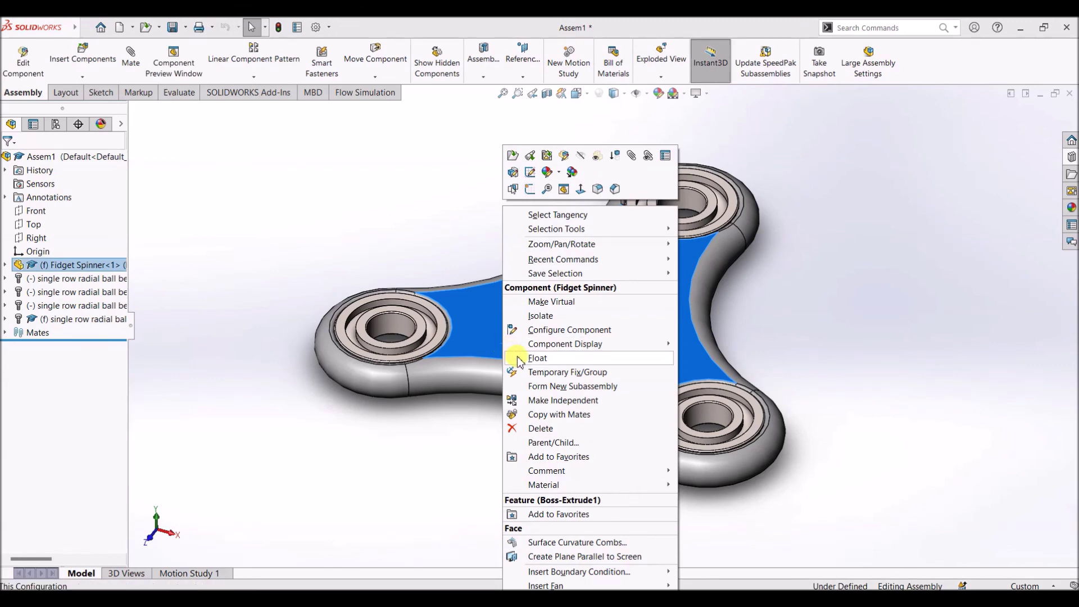
pyautogui.click(517, 359)
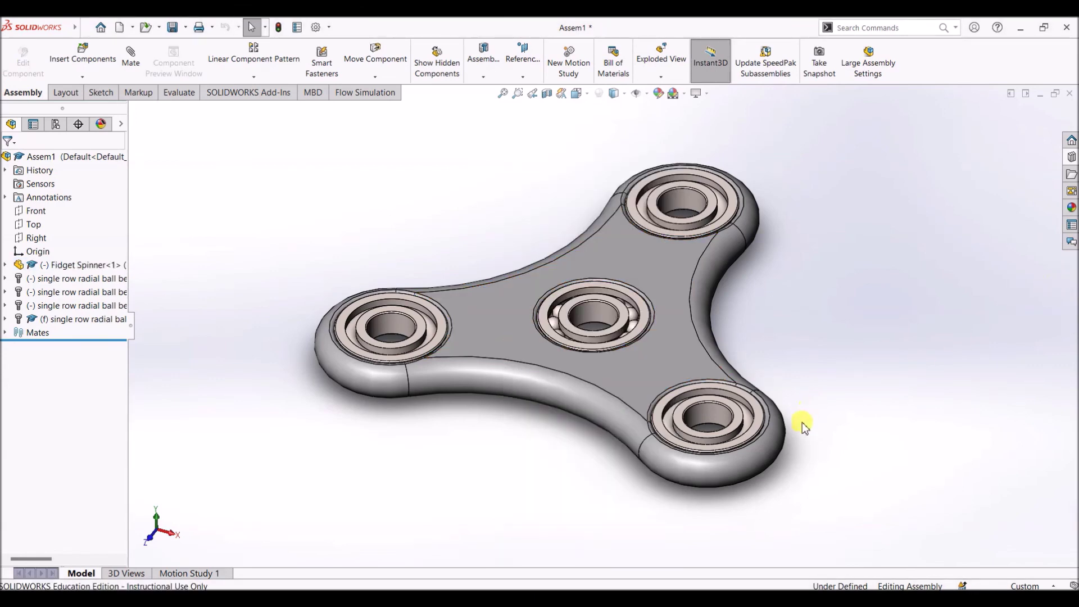
pyautogui.moveTo(761, 448); pyautogui.dragTo(520, 326)
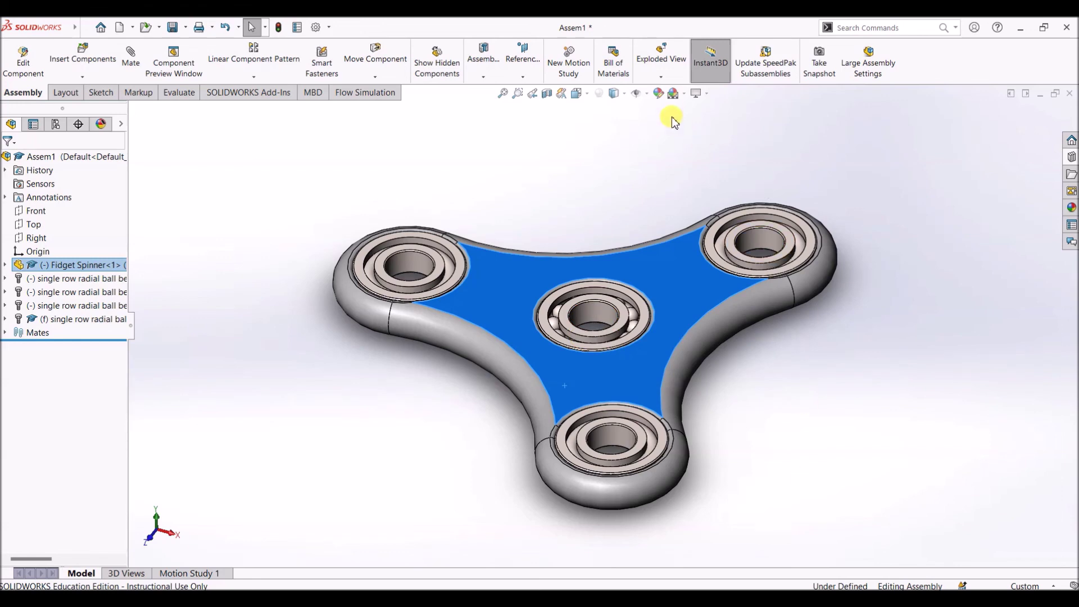
# - Apply the red high gloss plastic appearance from the Plastic High Gloss category to the spinner body's flat top face
pyautogui.click(1072, 208)
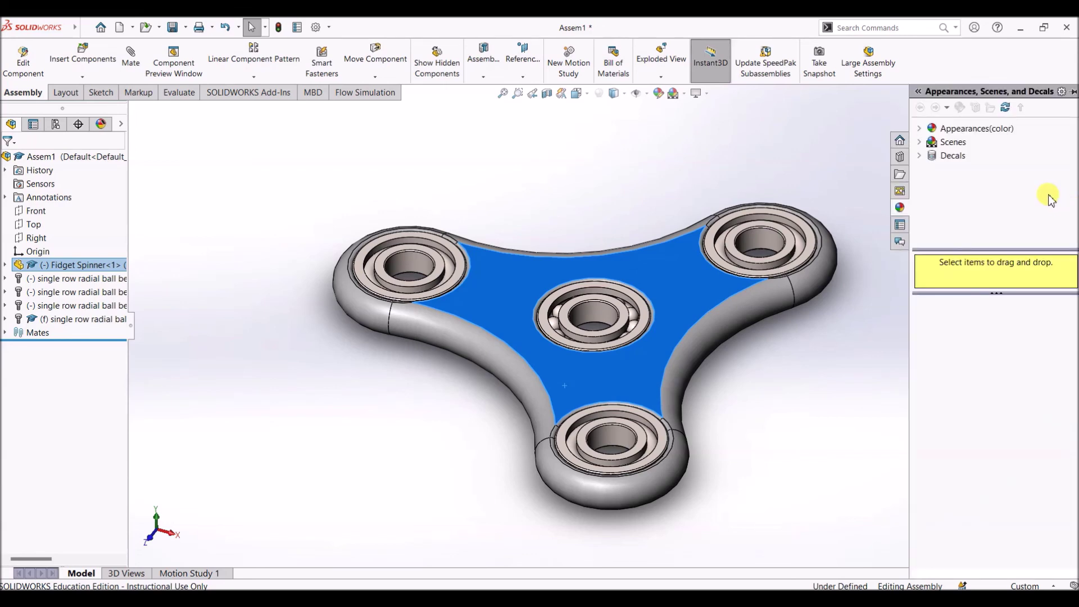
pyautogui.click(961, 129)
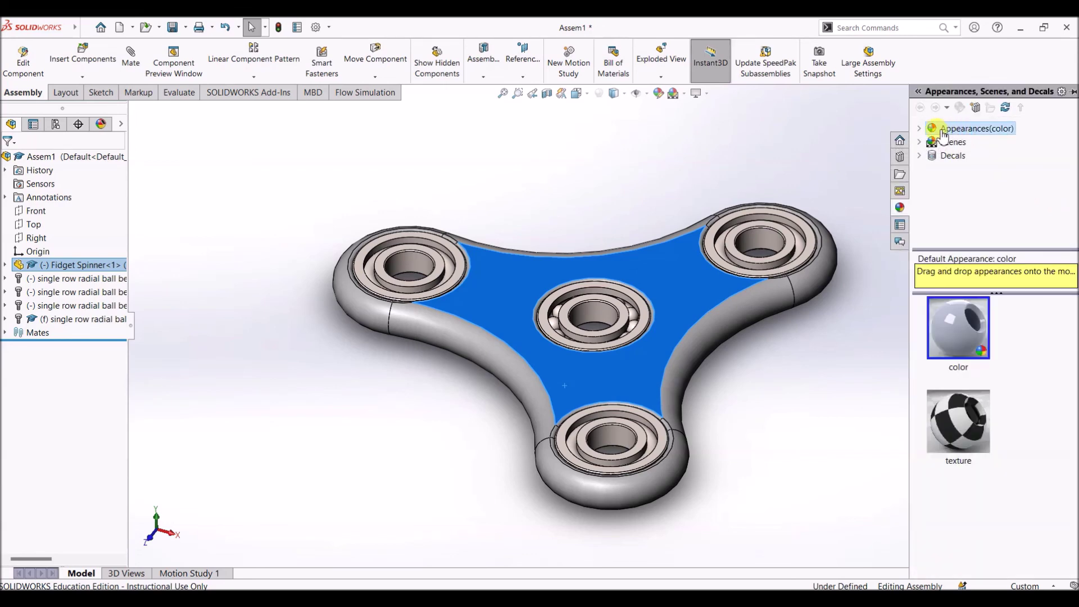
pyautogui.click(917, 130)
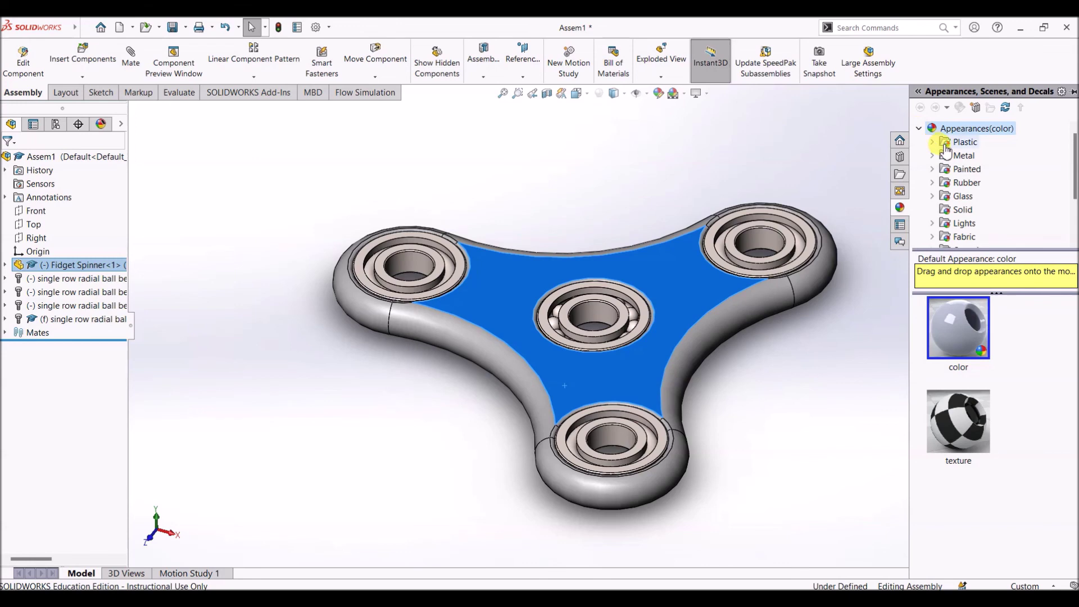
pyautogui.click(934, 143)
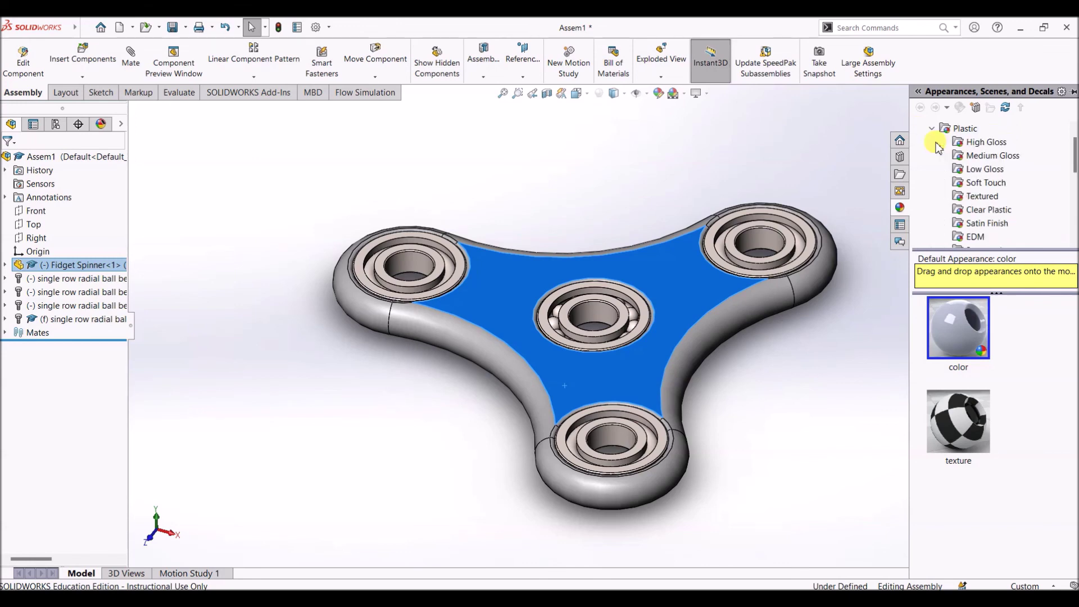
pyautogui.click(986, 146)
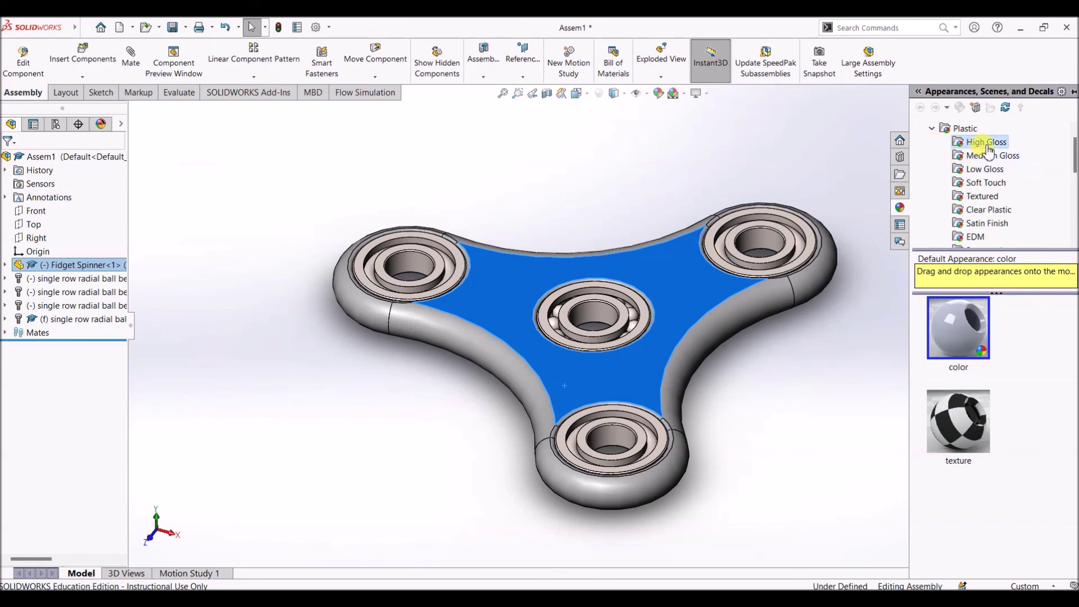
pyautogui.scroll(-5, 975, 416)
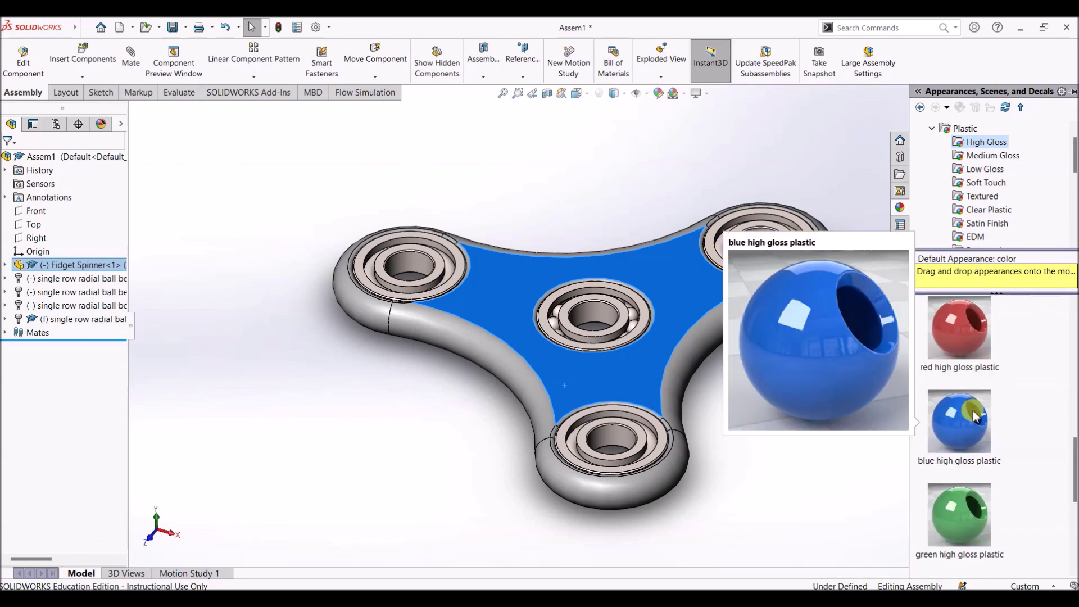
pyautogui.click(952, 327)
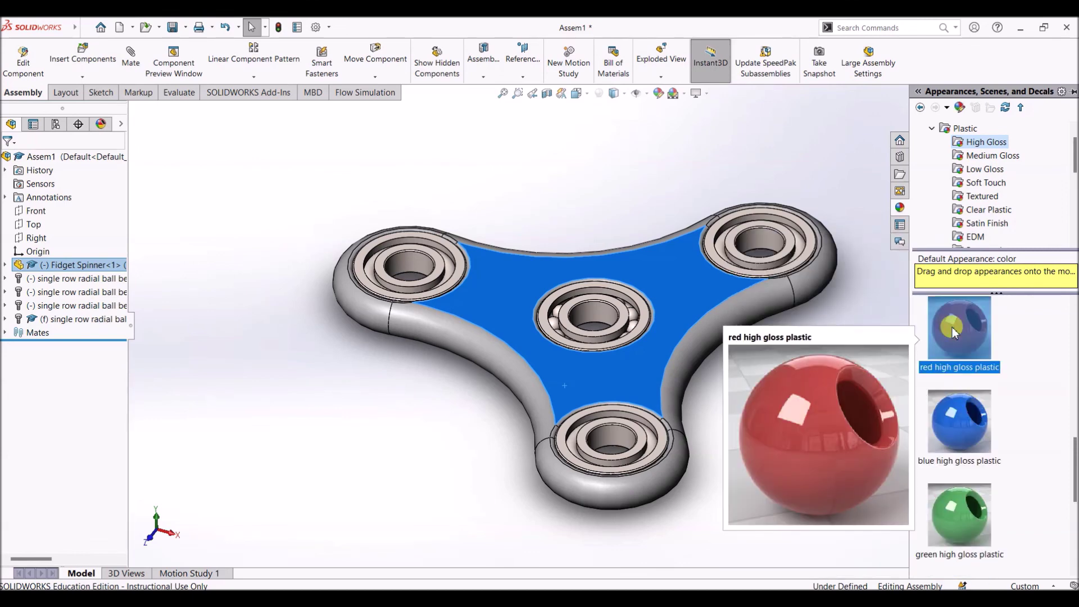
pyautogui.doubleClick(952, 327)
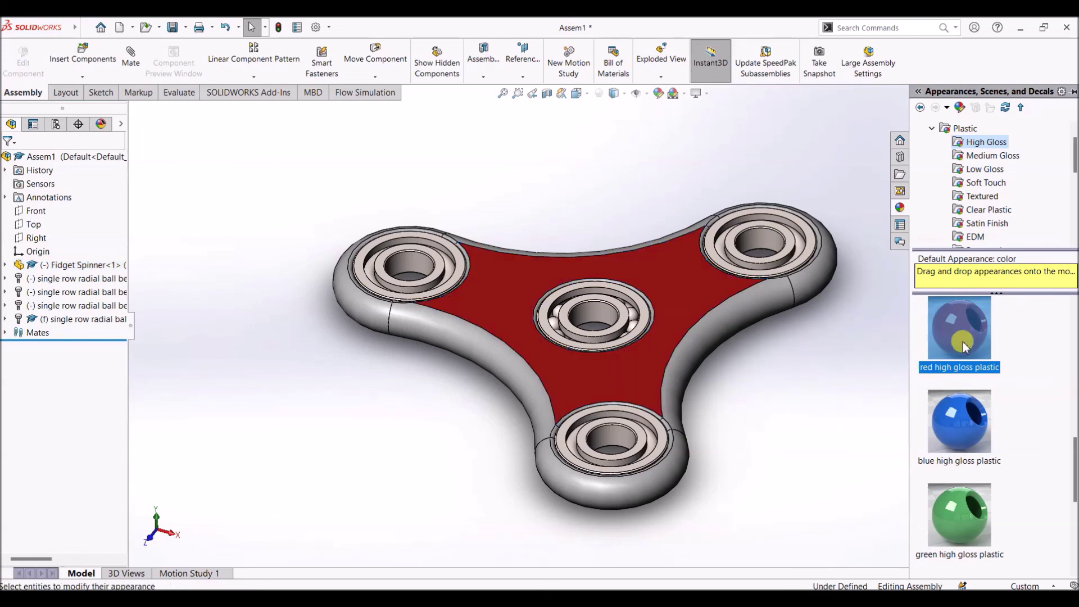
pyautogui.moveTo(953, 336); pyautogui.dragTo(484, 288)
pyautogui.click(448, 287)
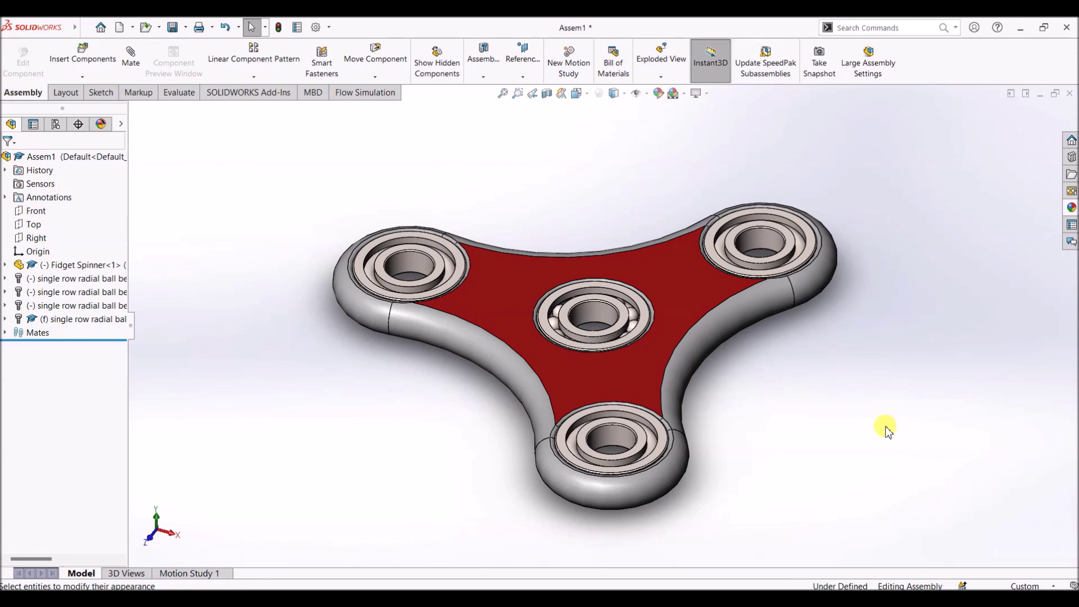
# - Apply the red high gloss plastic appearance to the entire spinner body, including its rounded outer edges
pyautogui.click(683, 448)
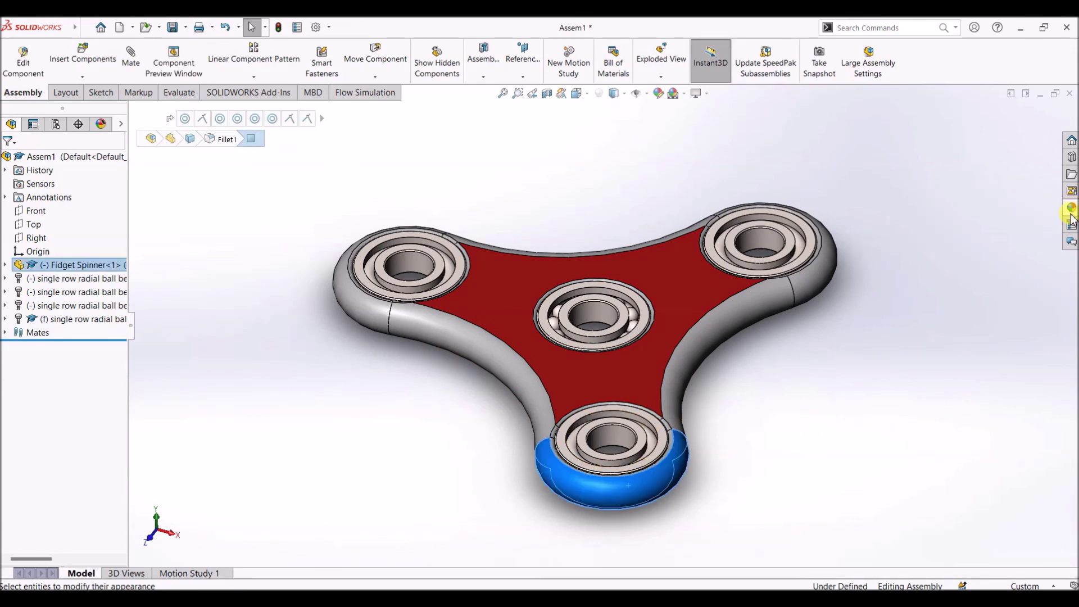
pyautogui.click(1072, 207)
pyautogui.moveTo(957, 341); pyautogui.dragTo(593, 495)
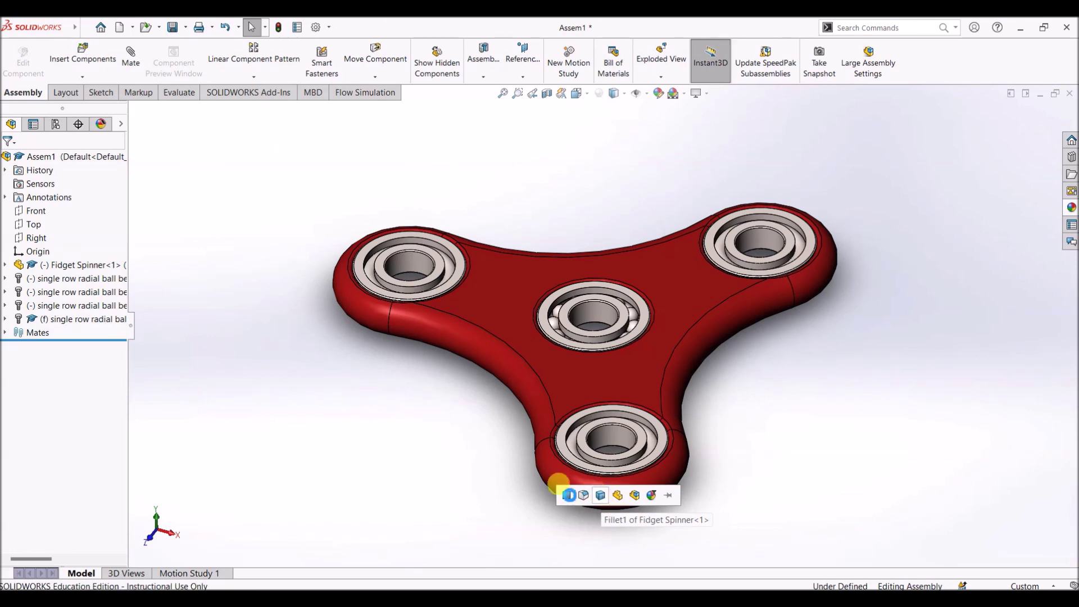
pyautogui.click(602, 497)
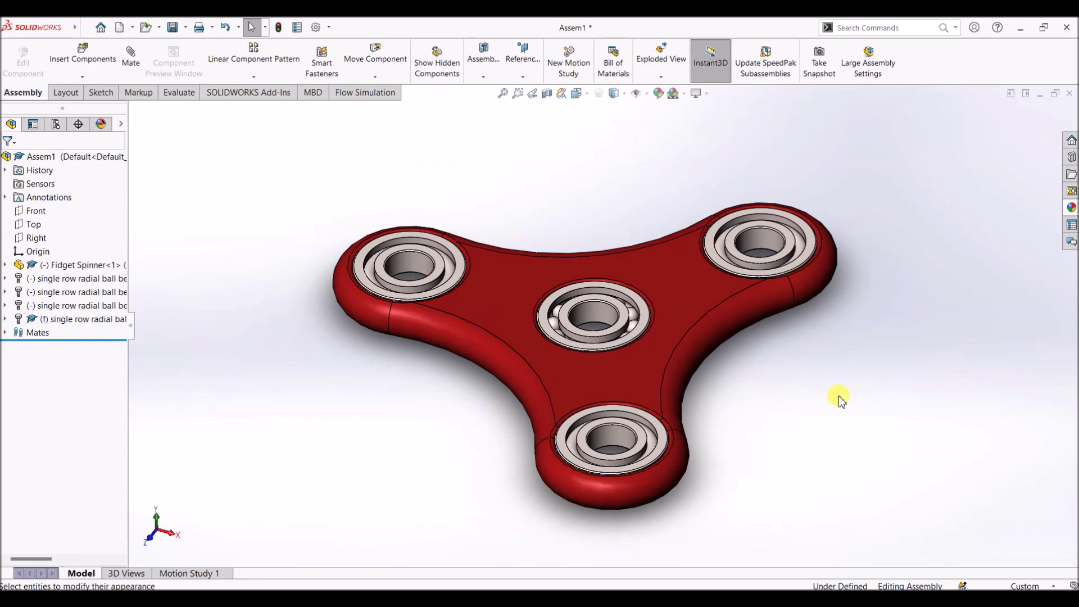
# - Inspect the red fidget spinner and its four bearings from a standard angled view and a higher viewpoint
pyautogui.click(579, 93)
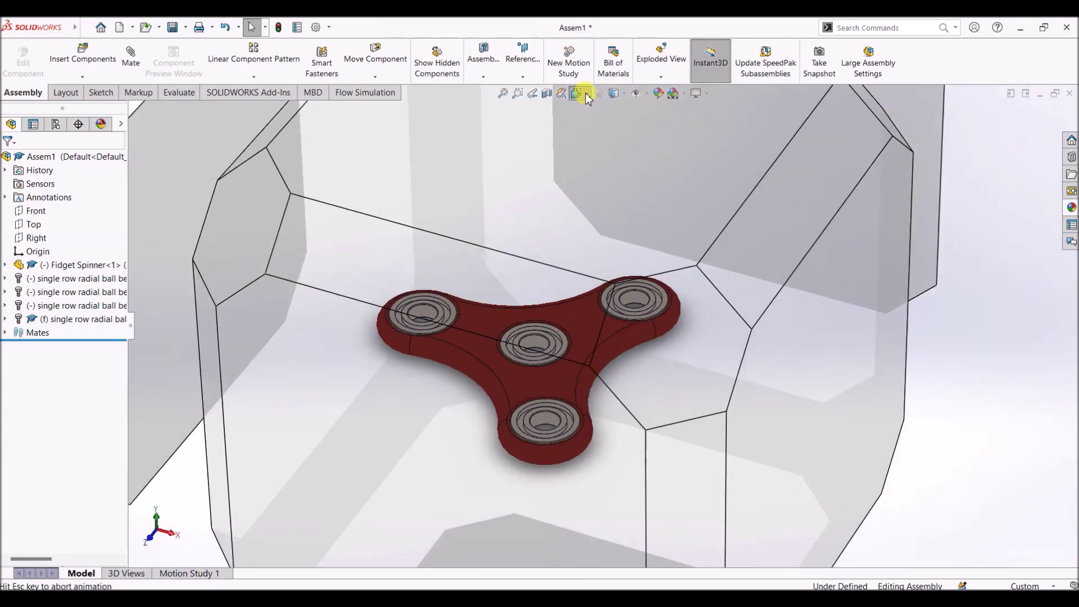
pyautogui.click(642, 131)
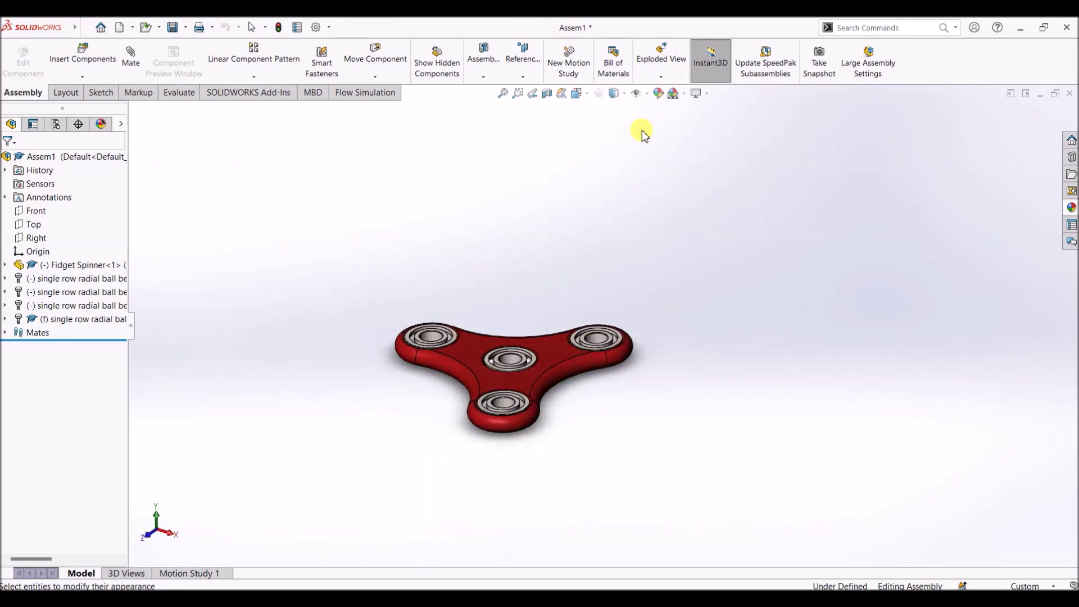
pyautogui.moveTo(900, 309); pyautogui.dragTo(899, 409, button='middle')
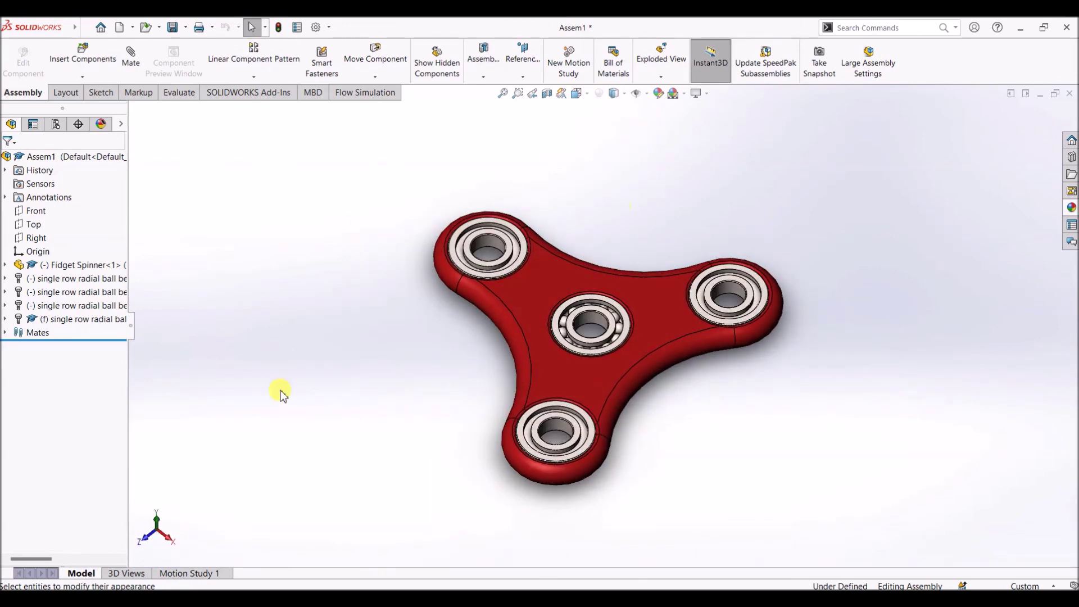